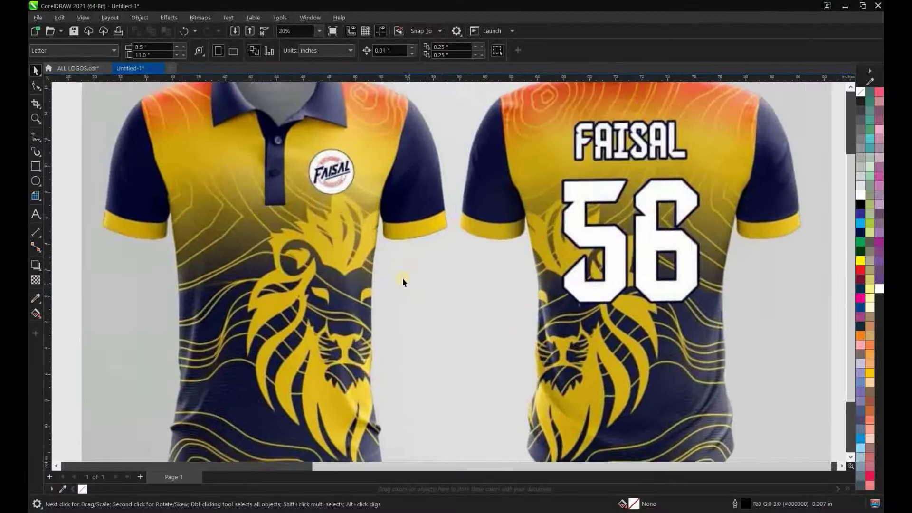
# - Move the jersey reference right and crop it to only the front shirt
pyautogui.scroll(-2, 403, 278)
pyautogui.scroll(-1, 297, 239)
pyautogui.moveTo(298, 238); pyautogui.dragTo(627, 236)
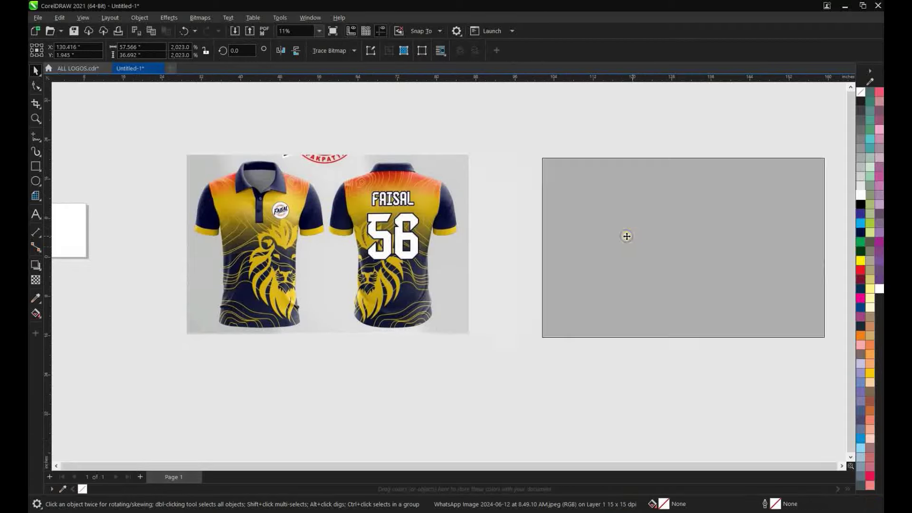
pyautogui.scroll(2, 626, 236)
pyautogui.click(36, 103)
pyautogui.moveTo(248, 105)
pyautogui.mouseDown()
pyautogui.moveTo(397, 321)
pyautogui.moveTo(401, 362)
pyautogui.mouseUp()
pyautogui.press('Return')
# - Switch to the Rectangle tool to draw beside the cropped shirt
pyautogui.scroll(-1, 230, 218)
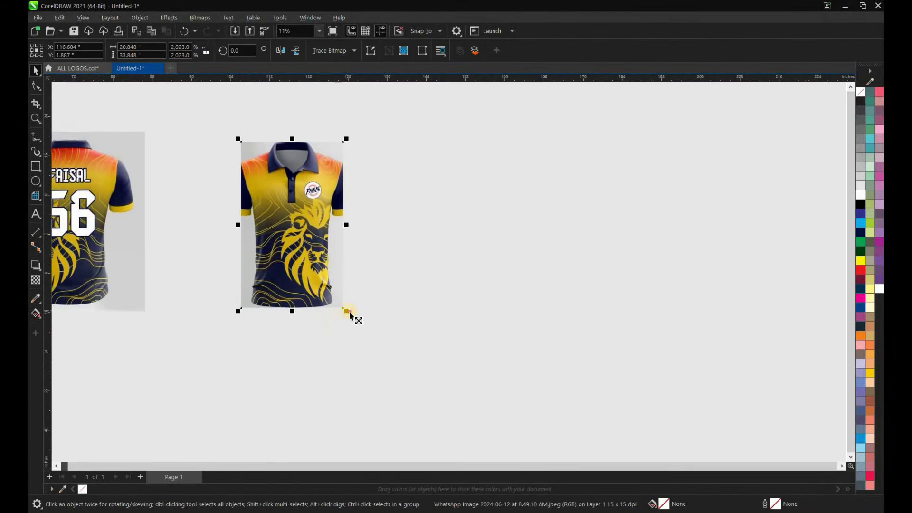
pyautogui.scroll(1, 369, 149)
pyautogui.click(36, 166)
# - Draw a tall rectangle and set its width to 20 inches
pyautogui.moveTo(345, 110); pyautogui.dragTo(548, 374)
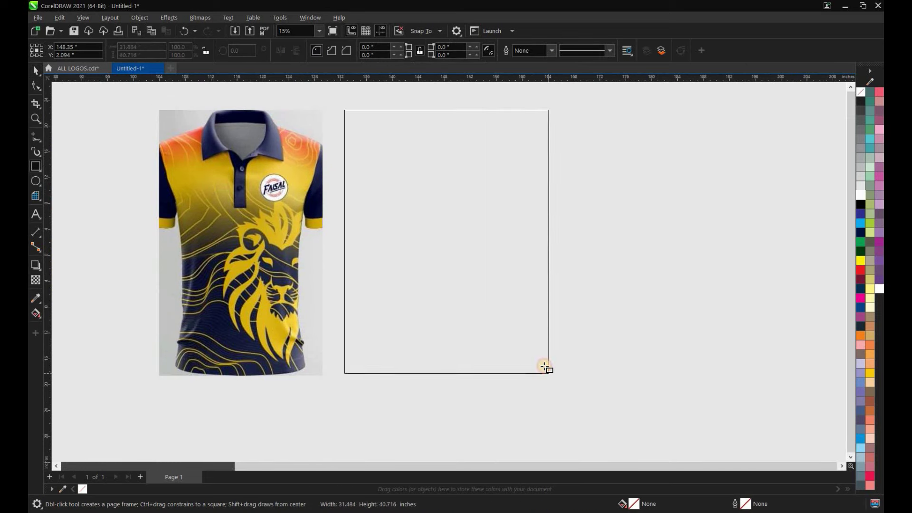
pyautogui.tripleClick(137, 47)
pyautogui.write('20.561')
pyautogui.write('29.11')
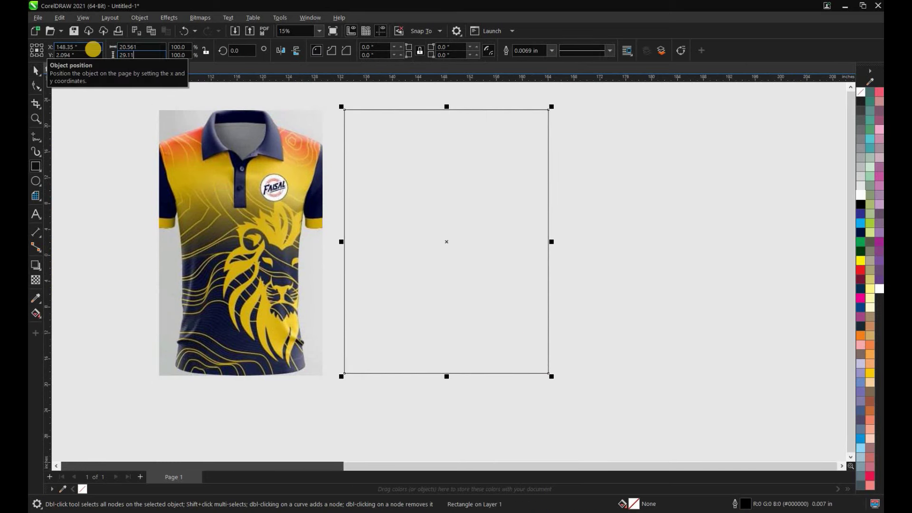
pyautogui.press('Return')
# - Scale the front-jersey image to roughly the rectangle's size and place it beside it
pyautogui.click(328, 109)
pyautogui.moveTo(332, 106); pyautogui.dragTo(310, 135)
pyautogui.moveTo(285, 214); pyautogui.dragTo(349, 213)
pyautogui.scroll(1, 255, 256)
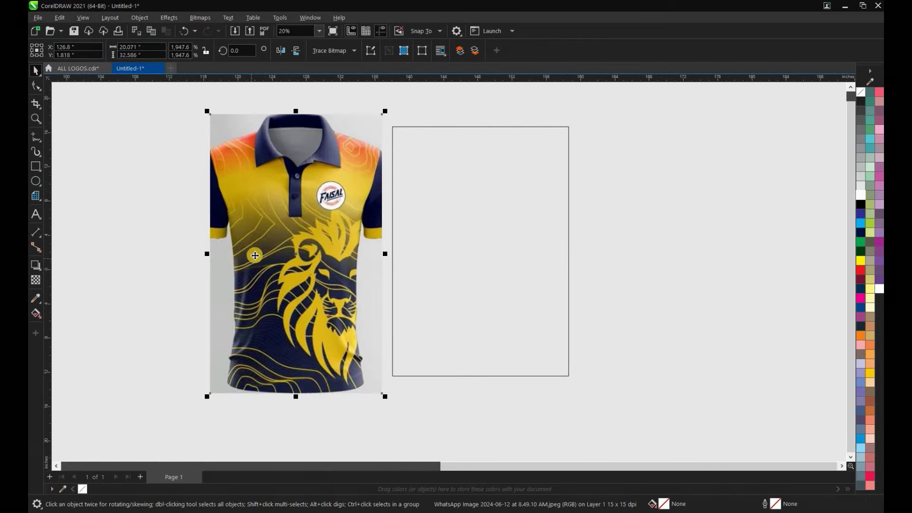
pyautogui.click(432, 269)
pyautogui.scroll(1, 460, 239)
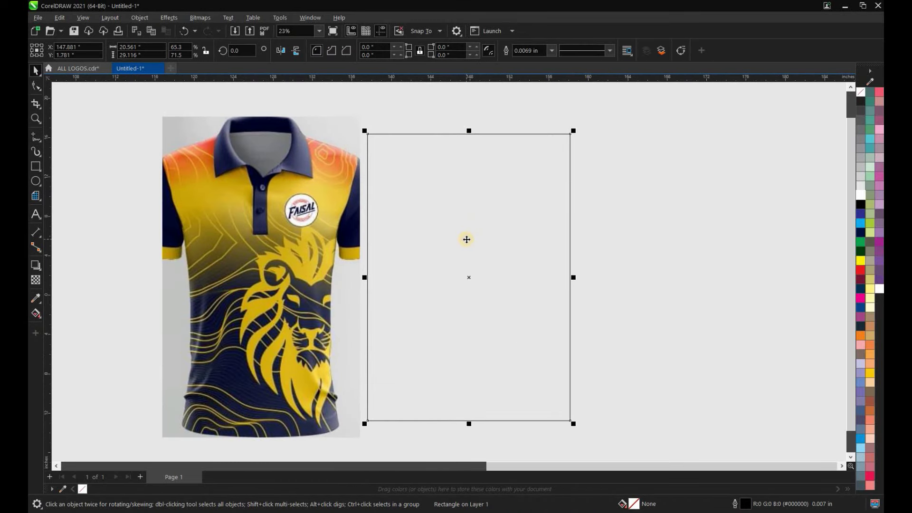
# - Lay a vertical fountain fill down the rectangle with a yellow mid stop and orange top
pyautogui.press('g')
pyautogui.click(38, 316)
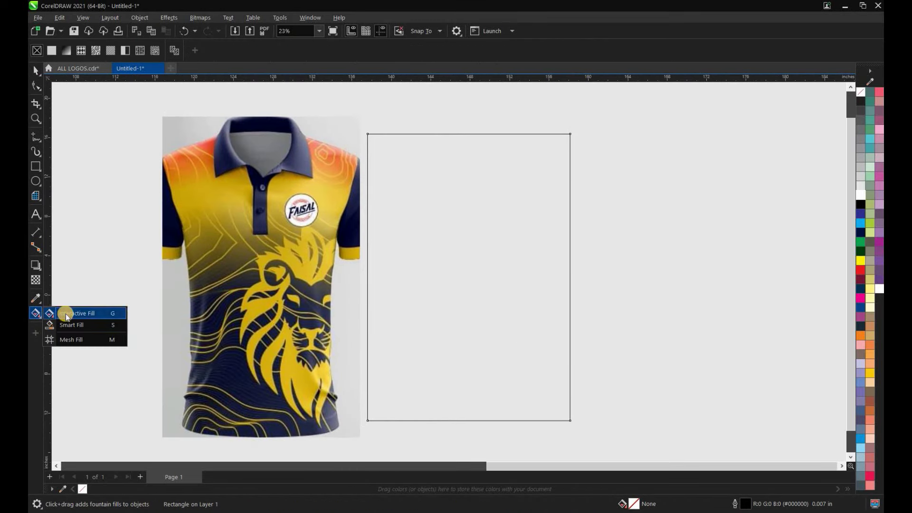
pyautogui.click(75, 315)
pyautogui.moveTo(469, 134); pyautogui.dragTo(468, 418)
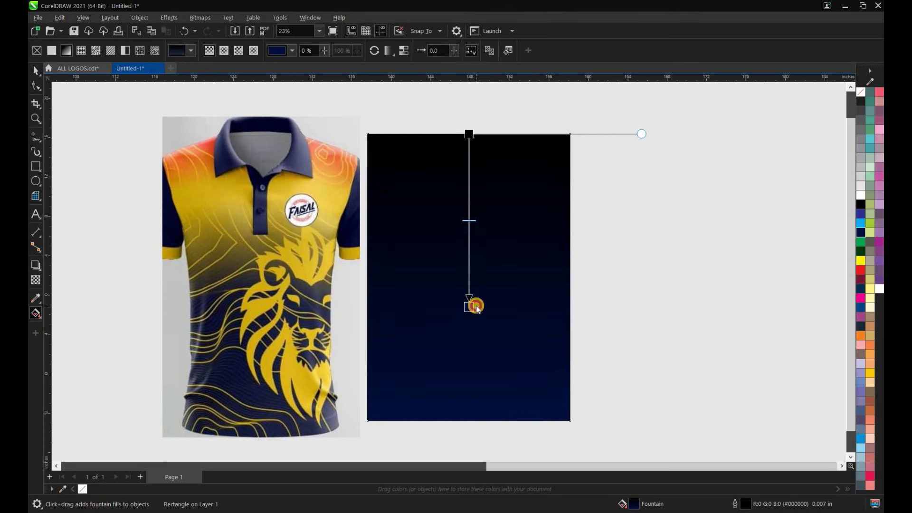
pyautogui.moveTo(860, 260); pyautogui.dragTo(469, 213)
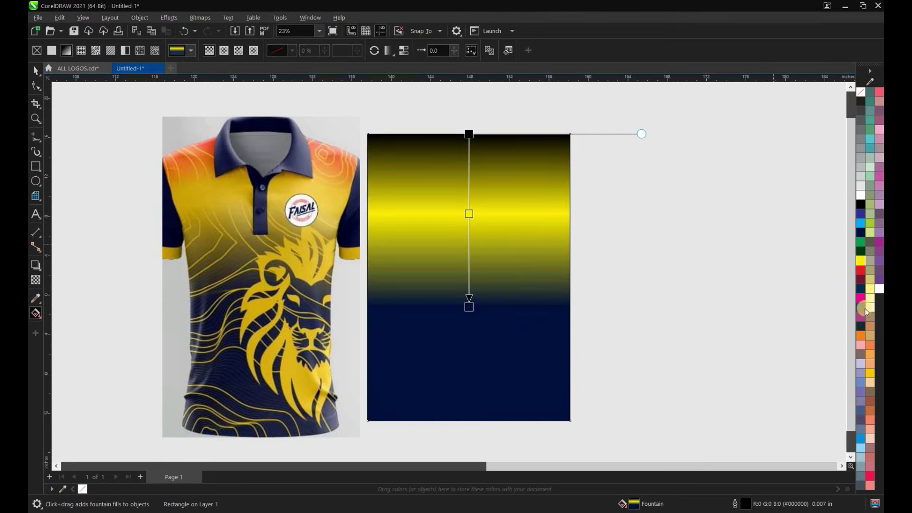
pyautogui.moveTo(471, 134); pyautogui.dragTo(469, 163)
pyautogui.moveTo(469, 219)
pyautogui.mouseDown()
pyautogui.moveTo(467, 229)
pyautogui.moveTo(468, 201)
pyautogui.mouseUp()
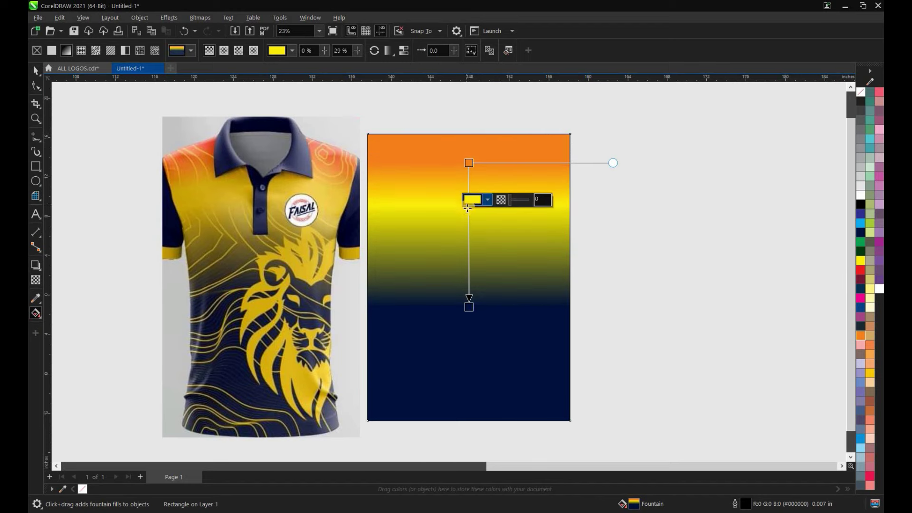
# - Reposition the yellow stop and add another stop to widen the yellow band
pyautogui.press('space')
pyautogui.scroll(-1, 379, 277)
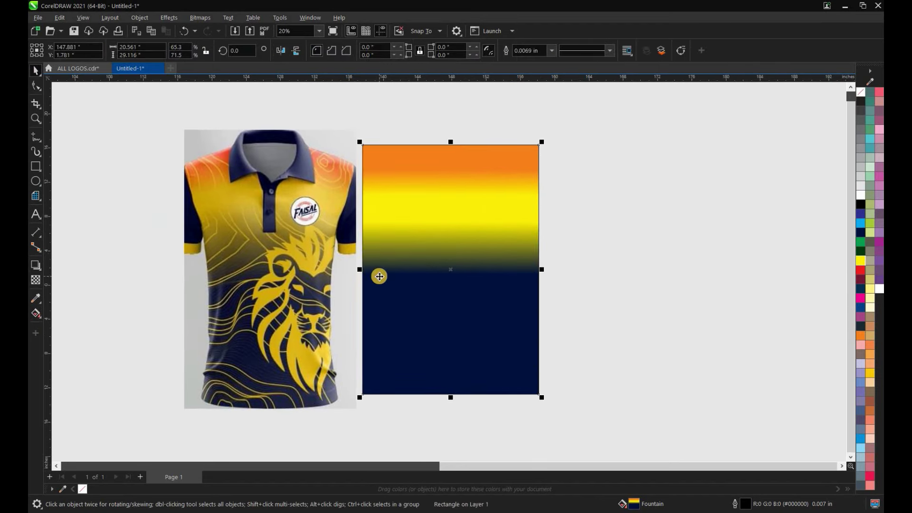
pyautogui.press('space')
pyautogui.moveTo(450, 204)
pyautogui.mouseDown()
pyautogui.moveTo(450, 222)
pyautogui.moveTo(452, 212)
pyautogui.mouseUp()
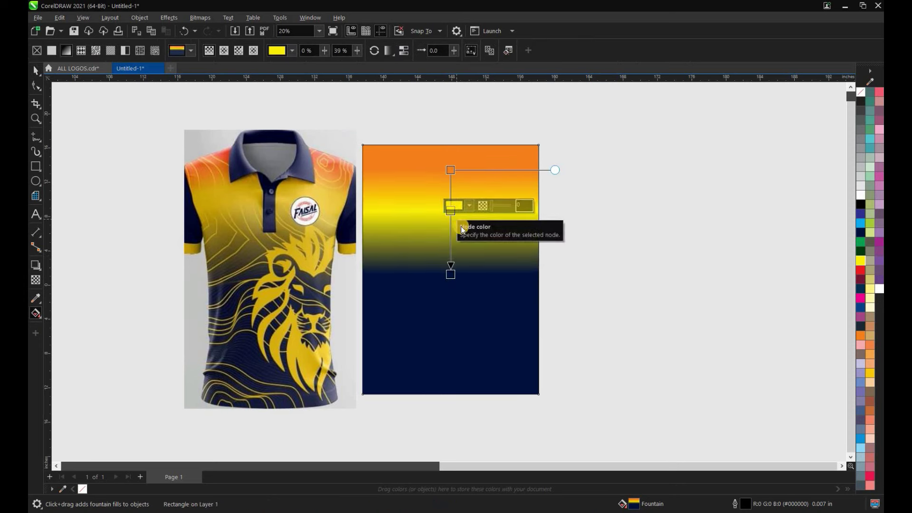
pyautogui.doubleClick(451, 218)
pyautogui.moveTo(452, 218)
pyautogui.mouseDown()
pyautogui.moveTo(451, 236)
pyautogui.moveTo(451, 222)
pyautogui.mouseUp()
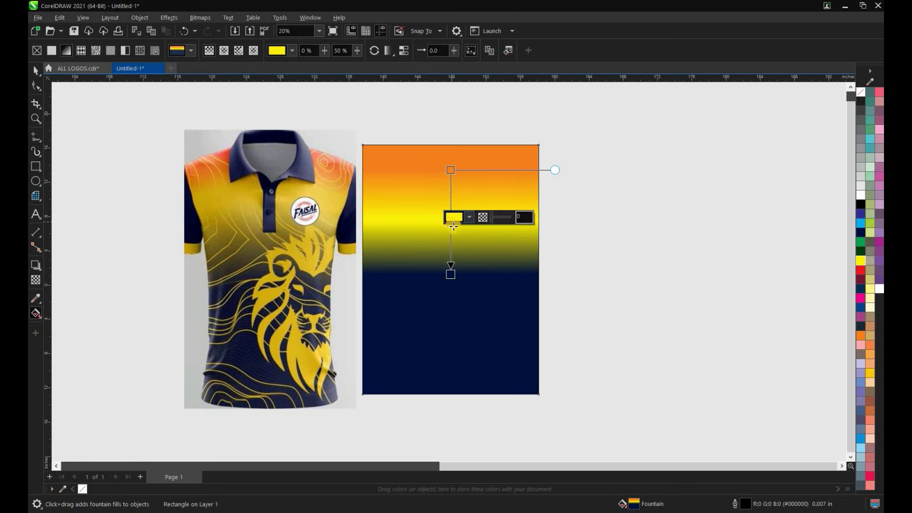
pyautogui.click(35, 71)
# - Trace the first wavy hem stripe with a smooth Pen-tool curve
pyautogui.scroll(1, 368, 224)
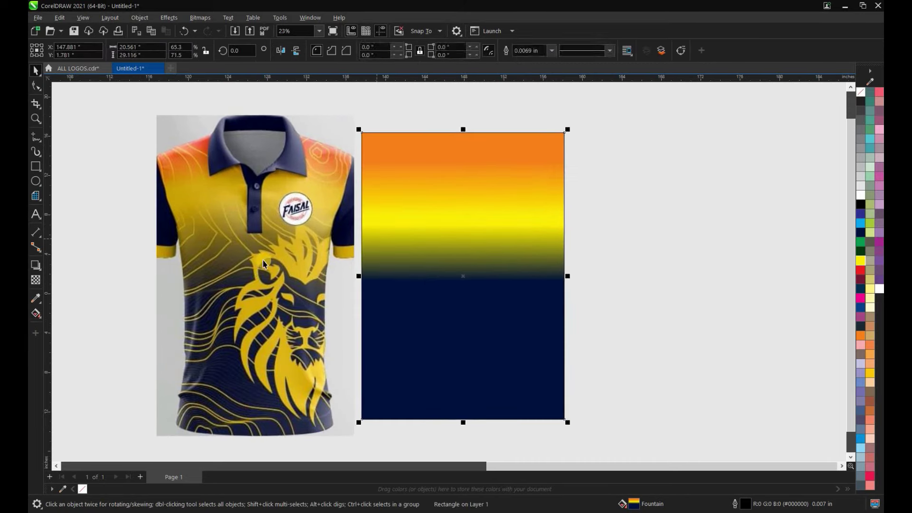
pyautogui.click(256, 276)
pyautogui.click(432, 293)
pyautogui.scroll(5, 276, 332)
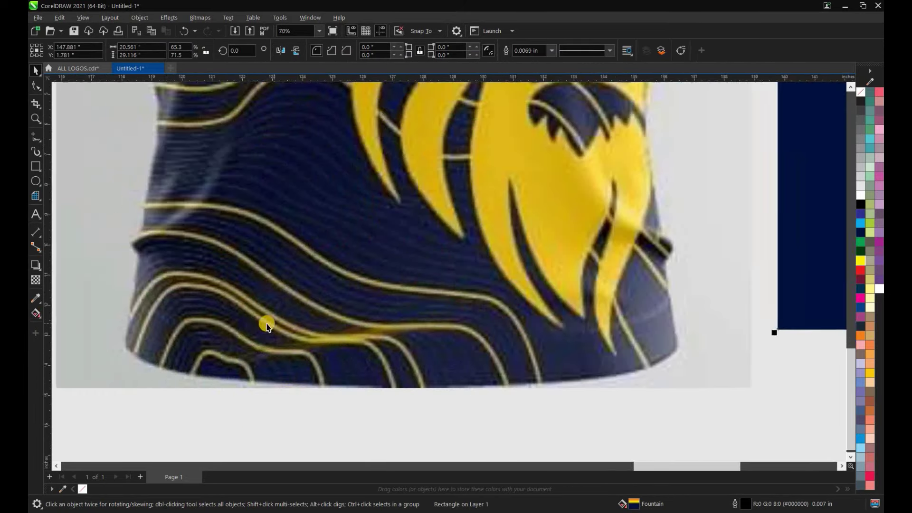
pyautogui.click(36, 138)
pyautogui.scroll(2, 206, 333)
pyautogui.click(280, 389)
pyautogui.moveTo(220, 348); pyautogui.dragTo(211, 344)
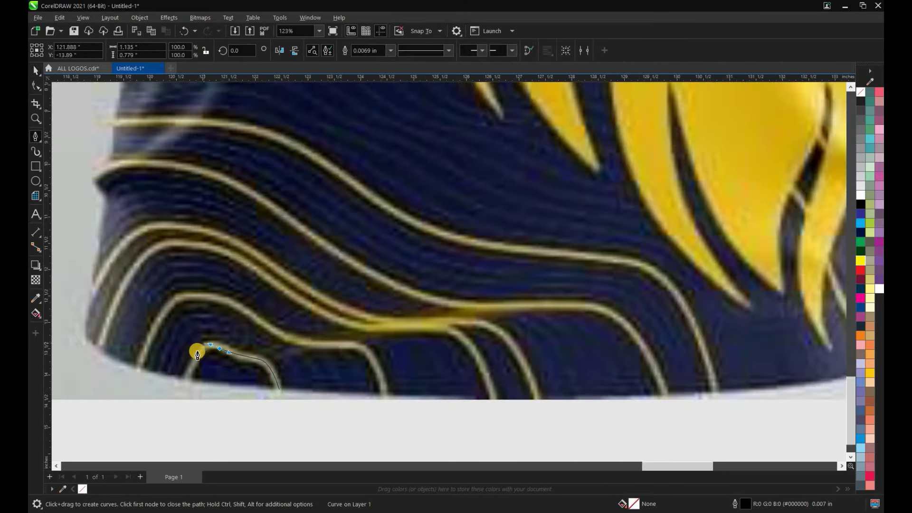
# - Start curves along the next two wavy stripes at the shirt hem
pyautogui.click(387, 401)
pyautogui.moveTo(358, 346)
pyautogui.mouseDown()
pyautogui.moveTo(334, 340)
pyautogui.moveTo(339, 347)
pyautogui.mouseUp()
pyautogui.scroll(-1, 422, 428)
pyautogui.click(476, 415)
pyautogui.moveTo(192, 322); pyautogui.dragTo(187, 339)
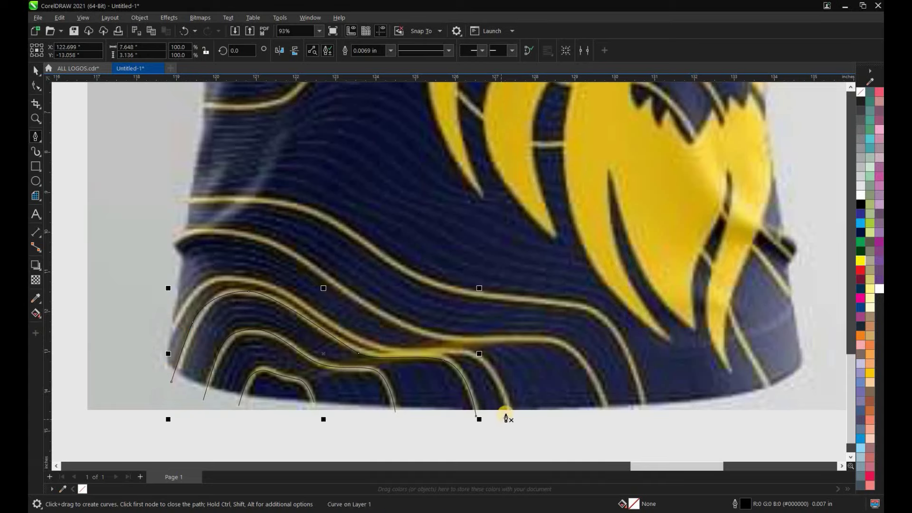
pyautogui.scroll(2, 342, 346)
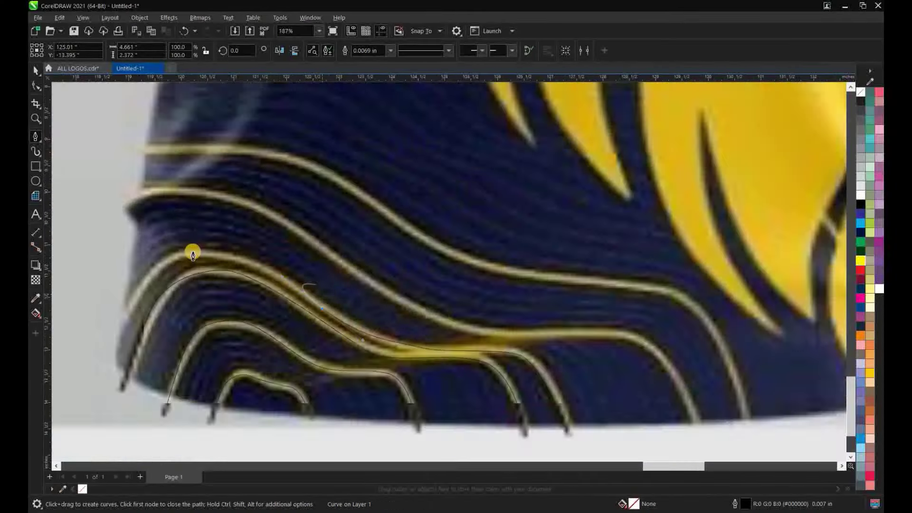
# - Add further curved nodes continuing the trace along the wavy stripe
pyautogui.moveTo(193, 256); pyautogui.dragTo(196, 294)
pyautogui.scroll(1, 193, 256)
pyautogui.scroll(-2, 121, 407)
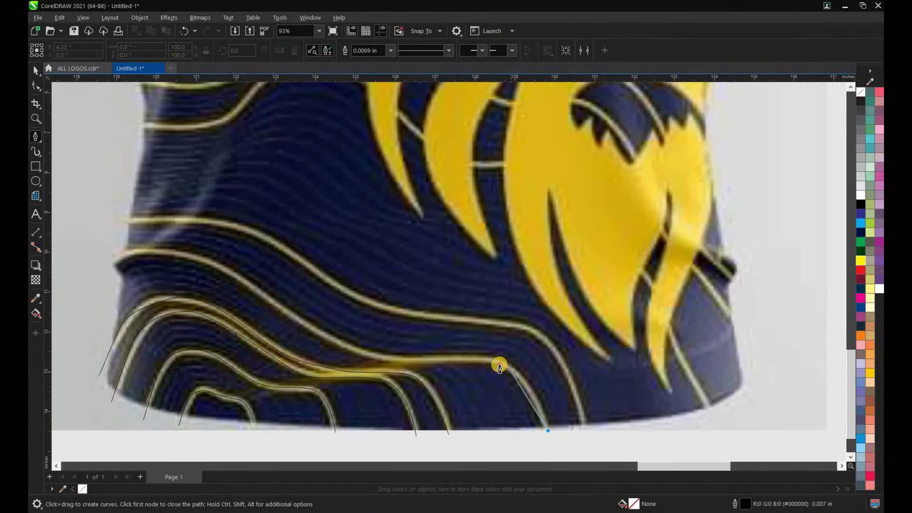
pyautogui.moveTo(502, 366); pyautogui.dragTo(535, 375)
pyautogui.scroll(1, 240, 279)
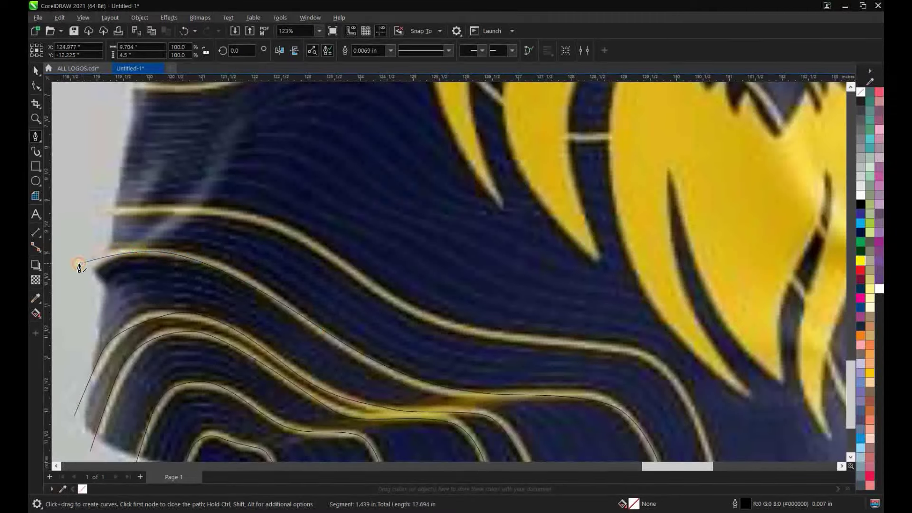
pyautogui.scroll(-3, 79, 268)
pyautogui.moveTo(489, 320); pyautogui.dragTo(503, 322)
pyautogui.scroll(2, 361, 299)
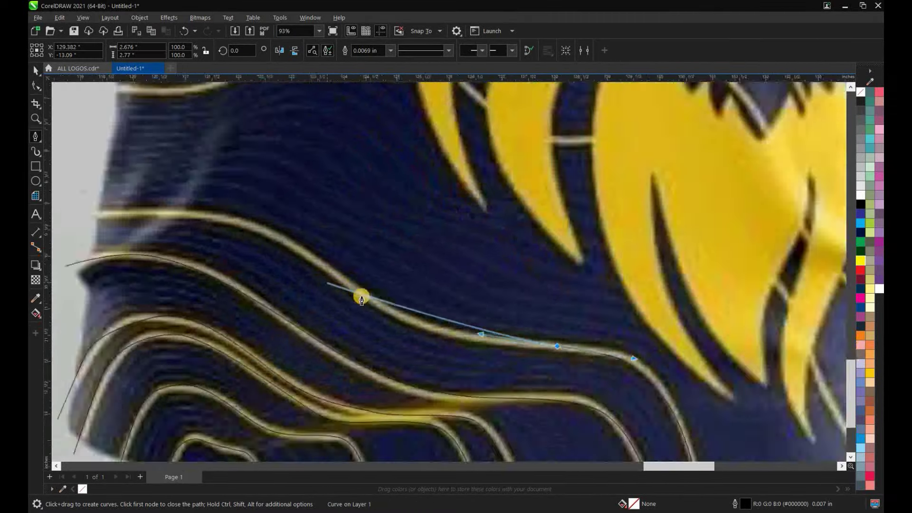
pyautogui.scroll(-1, 361, 300)
pyautogui.scroll(-1, 264, 220)
# - Trace the wavy stripe curves across the lion, including near its mouth, with curved Pen nodes
pyautogui.scroll(-2, 116, 238)
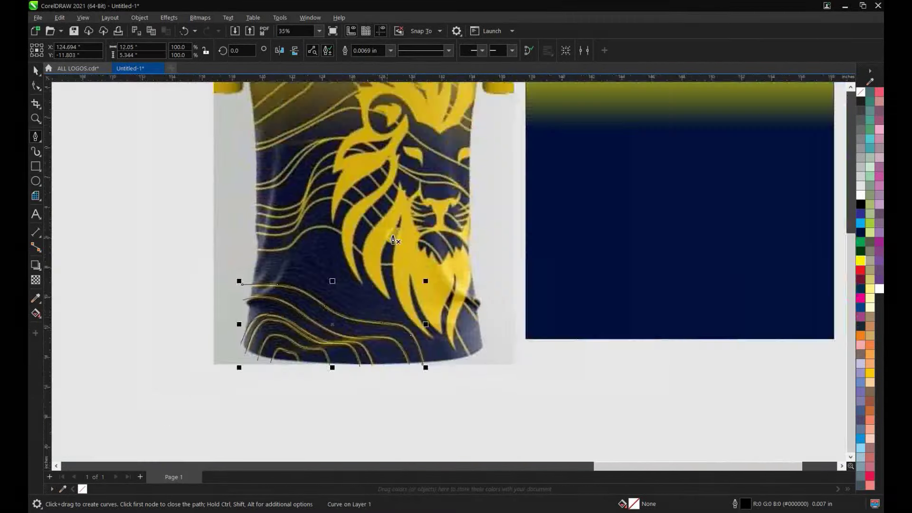
pyautogui.scroll(2, 393, 239)
pyautogui.scroll(1, 429, 289)
pyautogui.scroll(1, 358, 269)
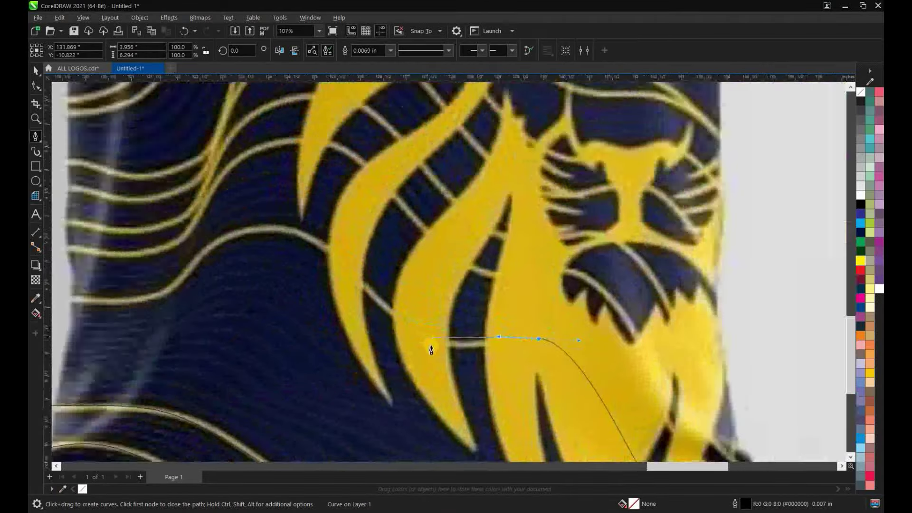
pyautogui.moveTo(192, 314); pyautogui.dragTo(148, 308)
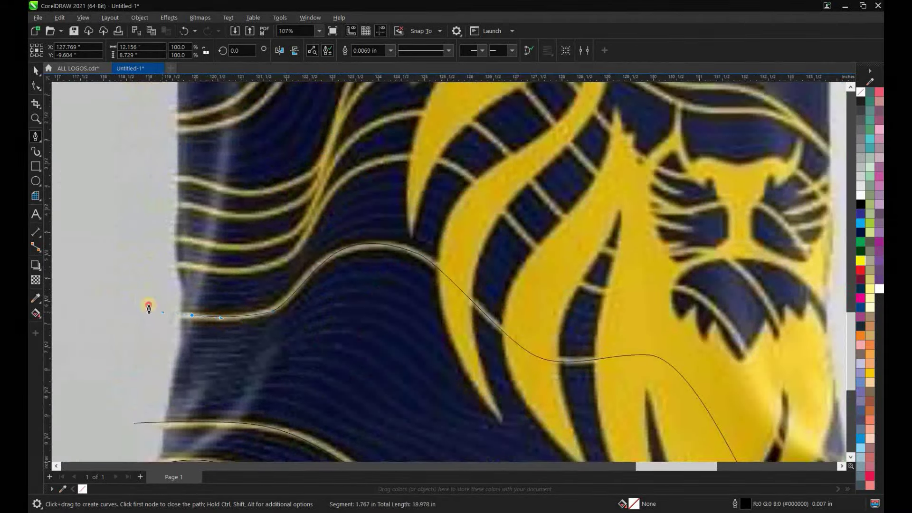
pyautogui.scroll(-3, 198, 309)
pyautogui.click(418, 319)
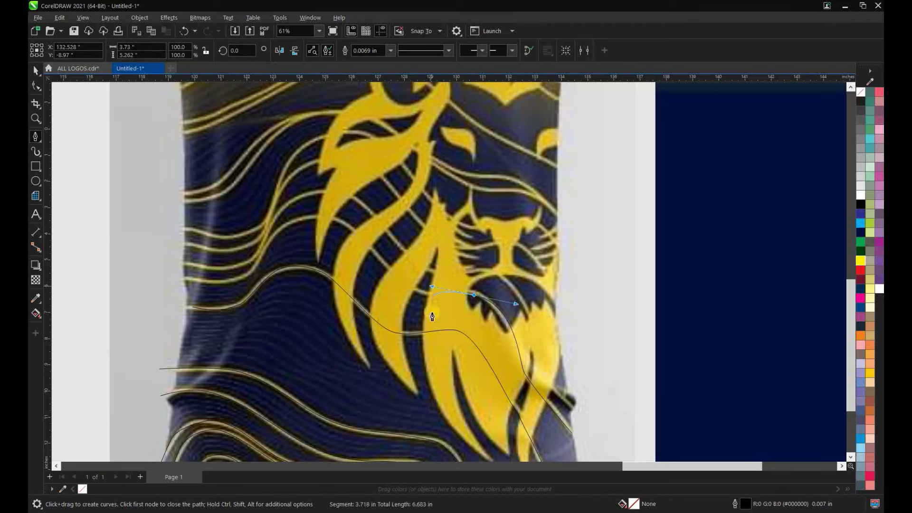
pyautogui.scroll(3, 401, 311)
pyautogui.moveTo(329, 236); pyautogui.dragTo(361, 240)
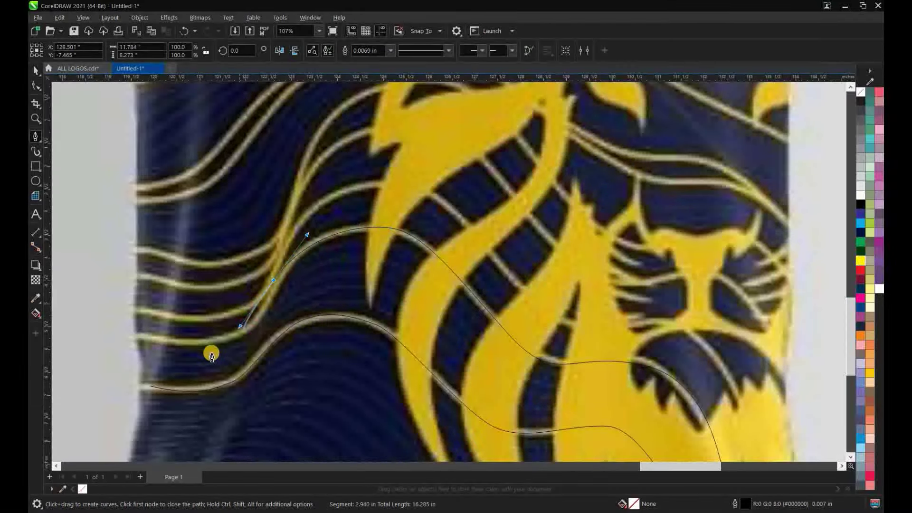
pyautogui.scroll(2, 211, 355)
pyautogui.moveTo(219, 335); pyautogui.dragTo(138, 336)
pyautogui.scroll(-2, 451, 214)
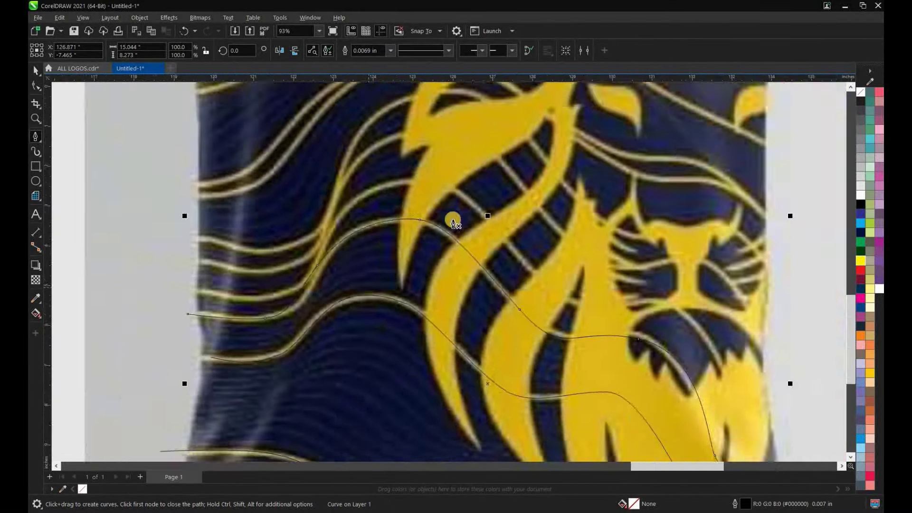
pyautogui.scroll(-2, 451, 213)
pyautogui.moveTo(628, 317); pyautogui.dragTo(653, 337)
pyautogui.scroll(2, 636, 337)
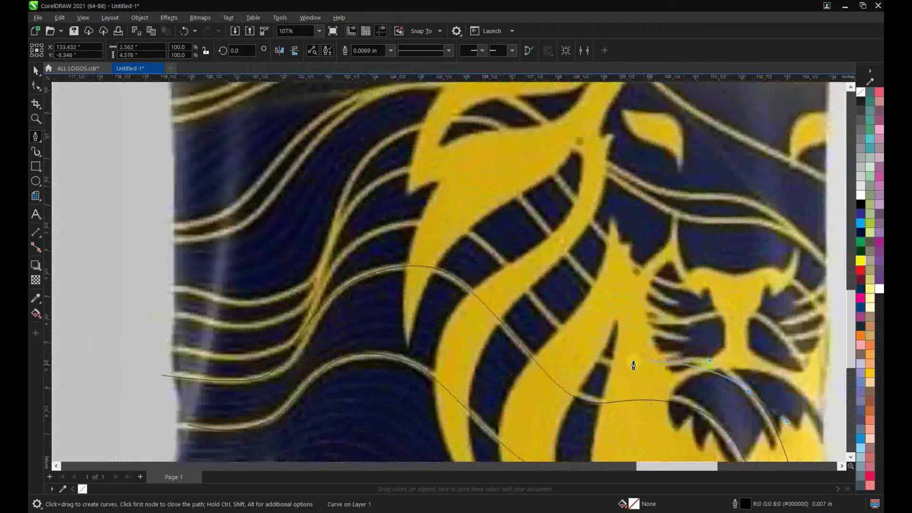
pyautogui.scroll(1, 368, 362)
pyautogui.moveTo(369, 361); pyautogui.dragTo(377, 332)
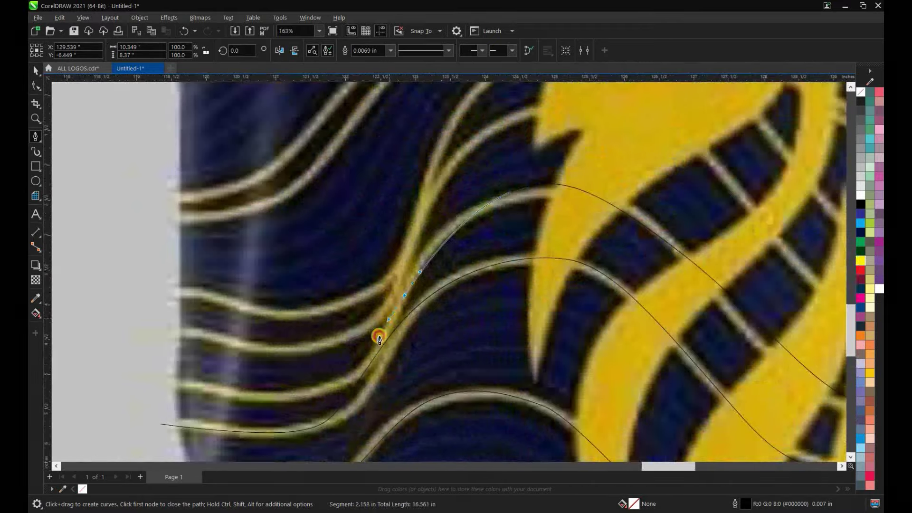
pyautogui.scroll(1, 340, 372)
pyautogui.scroll(-3, 258, 328)
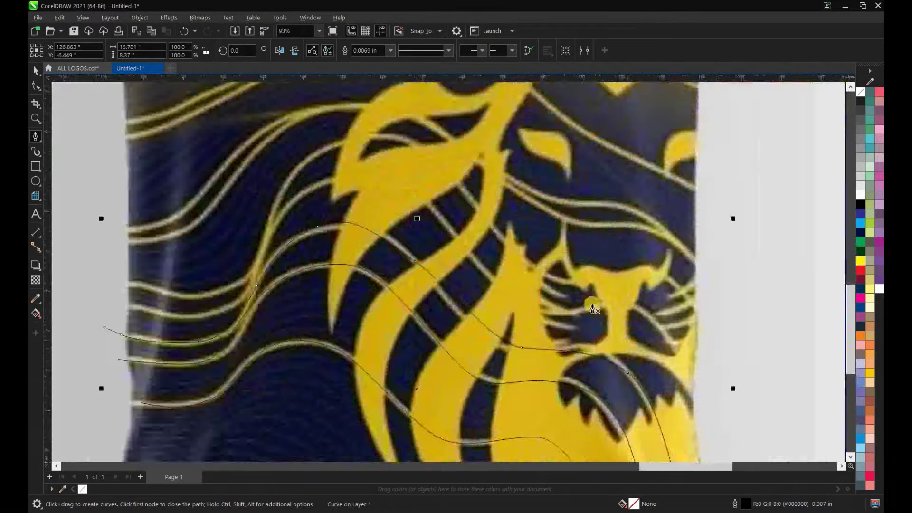
pyautogui.scroll(2, 589, 294)
pyautogui.moveTo(538, 311); pyautogui.dragTo(503, 301)
pyautogui.scroll(-1, 616, 435)
pyautogui.scroll(1, 497, 302)
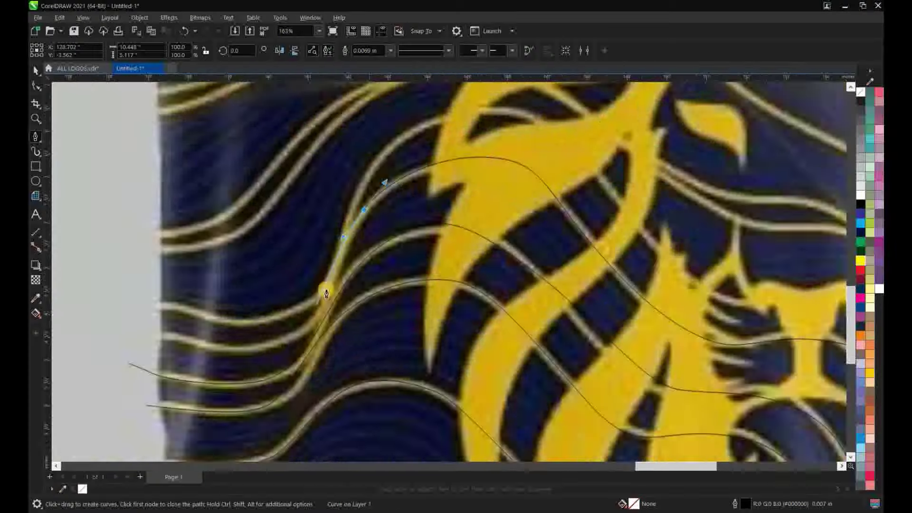
pyautogui.moveTo(303, 324); pyautogui.dragTo(286, 345)
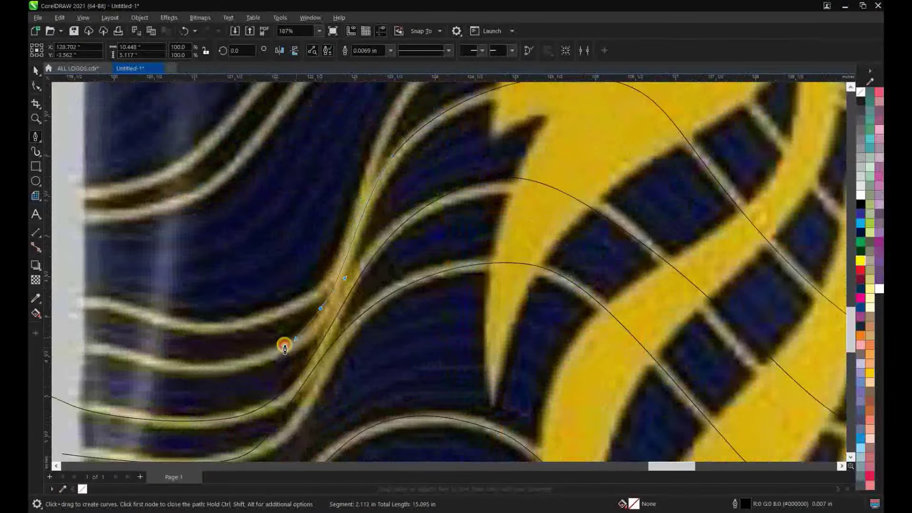
pyautogui.scroll(1, 247, 354)
pyautogui.scroll(-3, 77, 326)
pyautogui.scroll(1, 651, 402)
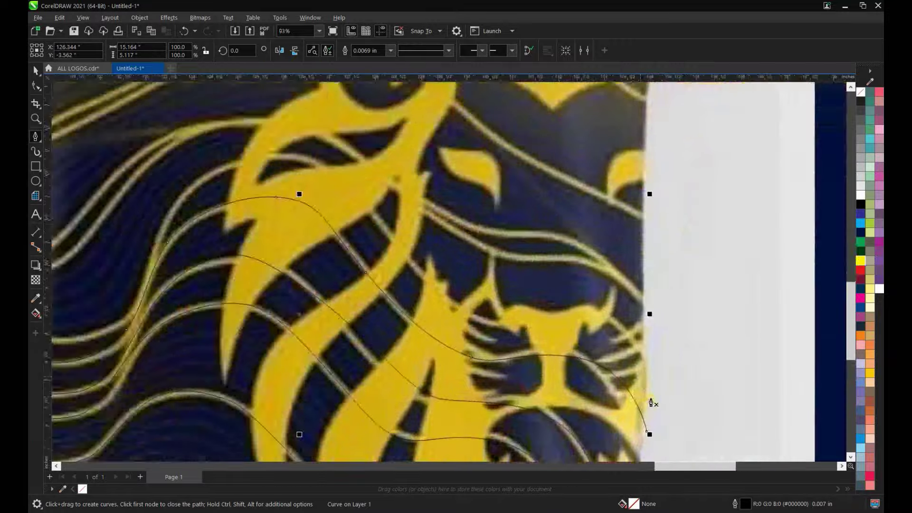
pyautogui.scroll(-2, 547, 376)
pyautogui.scroll(1, 489, 366)
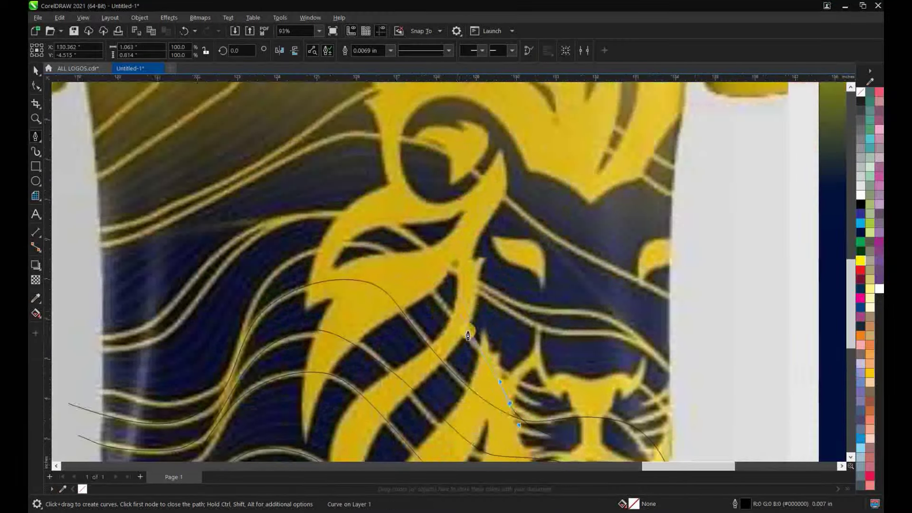
# - Undo the misplaced node and extend the top stripe curve toward the shirt's left edge
pyautogui.hotkey('ctrl', 'z')
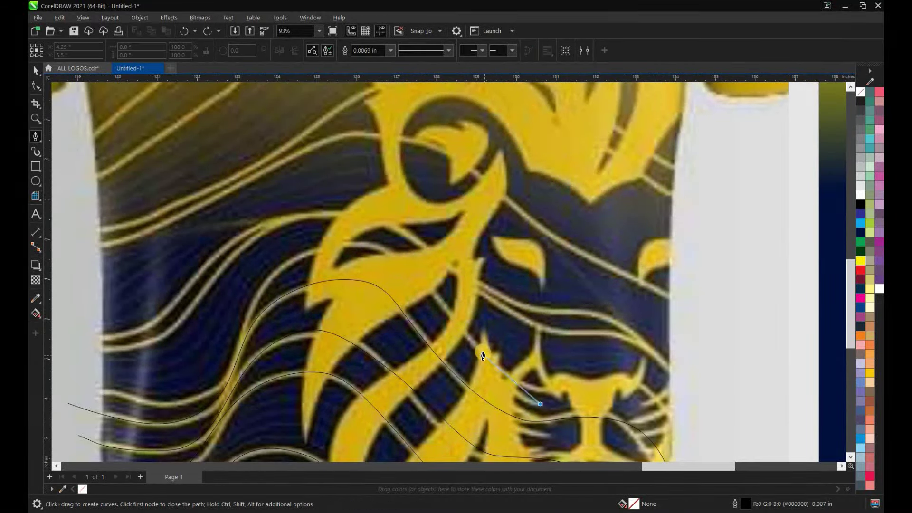
pyautogui.scroll(2, 271, 230)
pyautogui.scroll(1, 285, 230)
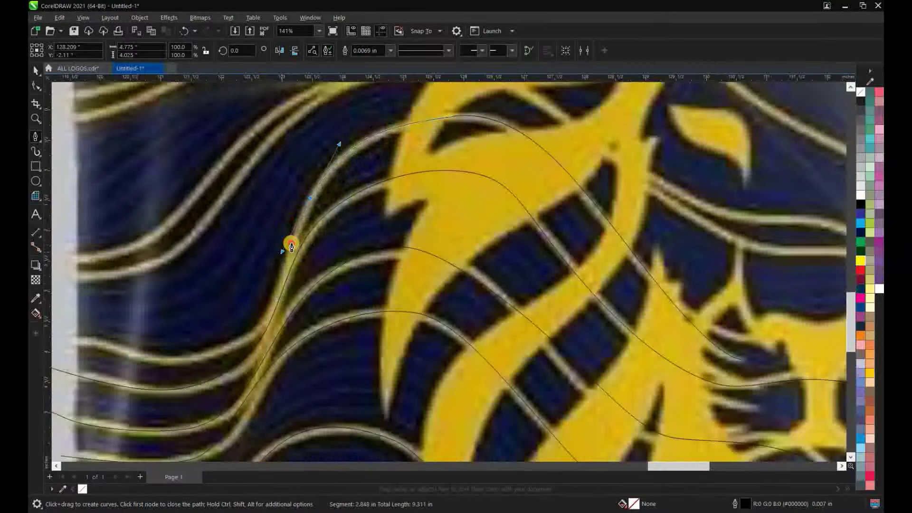
pyautogui.scroll(1, 225, 319)
pyautogui.scroll(-4, 301, 234)
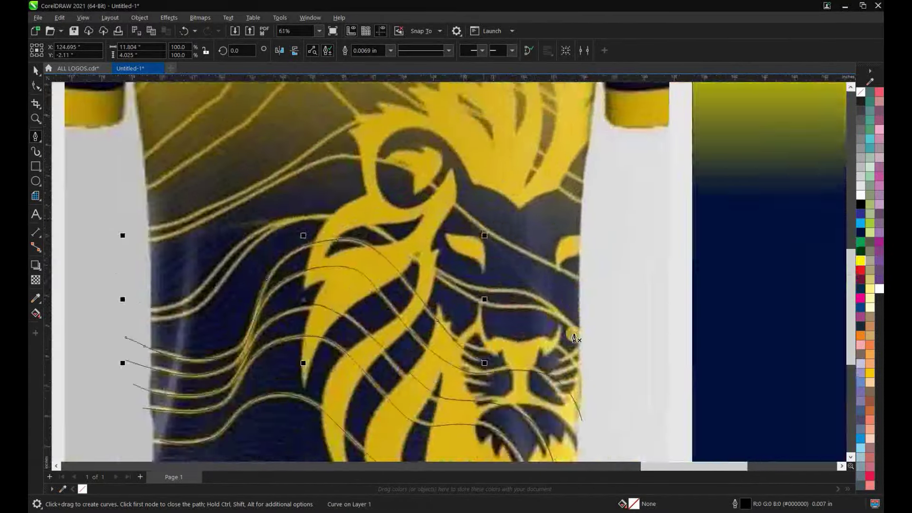
pyautogui.scroll(1, 314, 244)
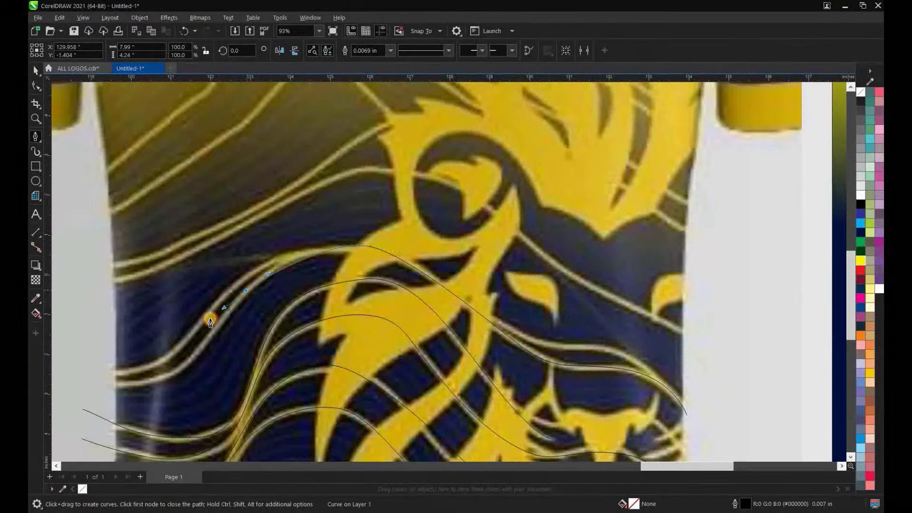
pyautogui.scroll(-1, 223, 330)
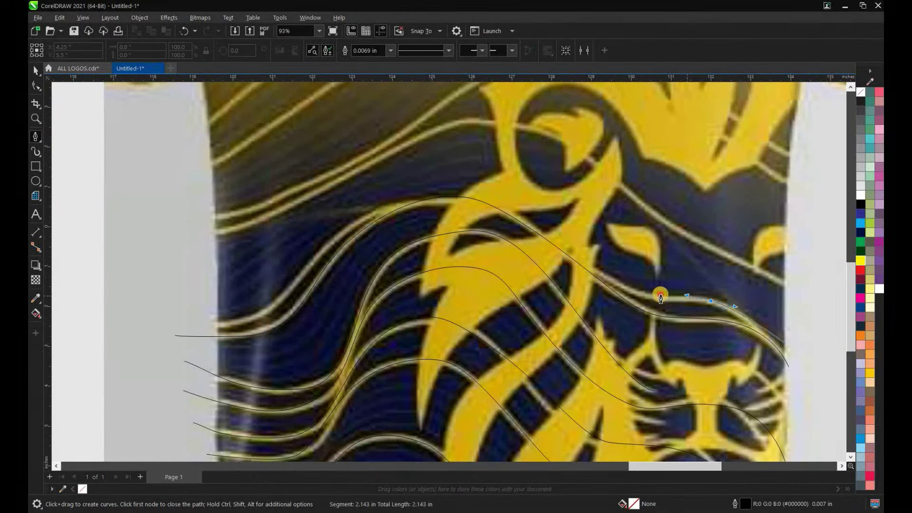
pyautogui.moveTo(475, 199); pyautogui.dragTo(496, 203)
pyautogui.scroll(-2, 523, 245)
pyautogui.scroll(3, 470, 244)
pyautogui.scroll(1, 432, 278)
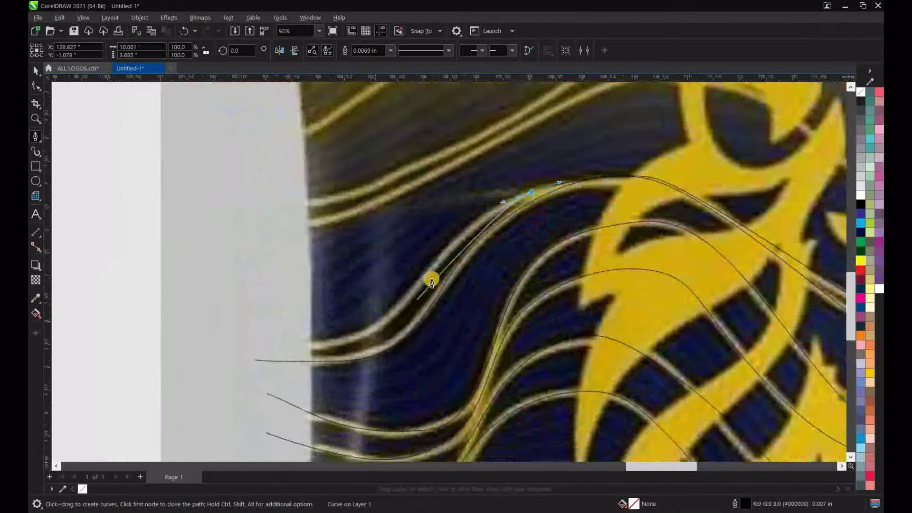
pyautogui.moveTo(419, 282); pyautogui.dragTo(373, 332)
pyautogui.scroll(-3, 244, 352)
pyautogui.scroll(1, 660, 349)
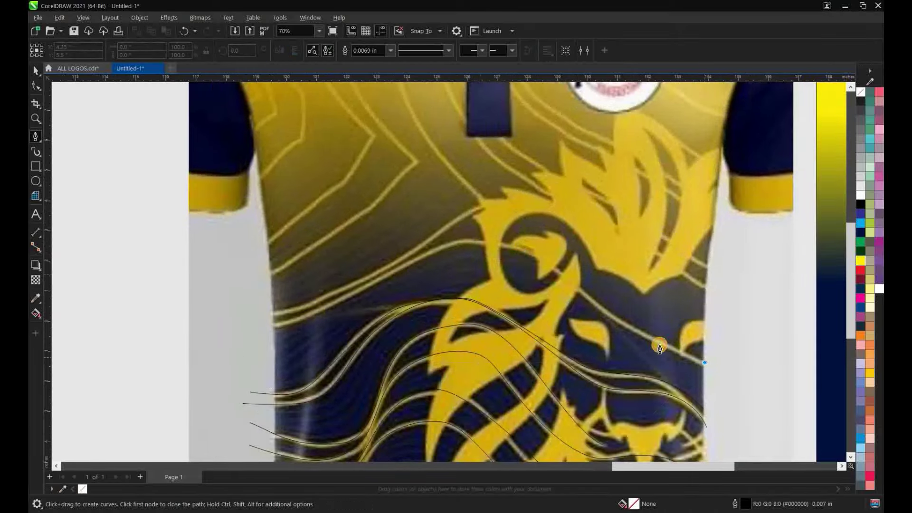
pyautogui.scroll(2, 516, 245)
pyautogui.scroll(-1, 383, 246)
pyautogui.moveTo(382, 279); pyautogui.dragTo(359, 296)
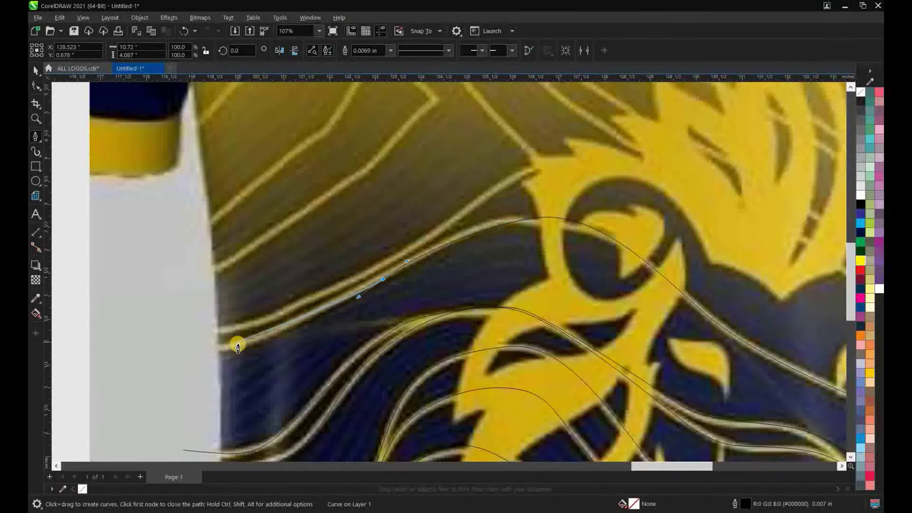
pyautogui.scroll(-3, 304, 318)
pyautogui.scroll(1, 251, 393)
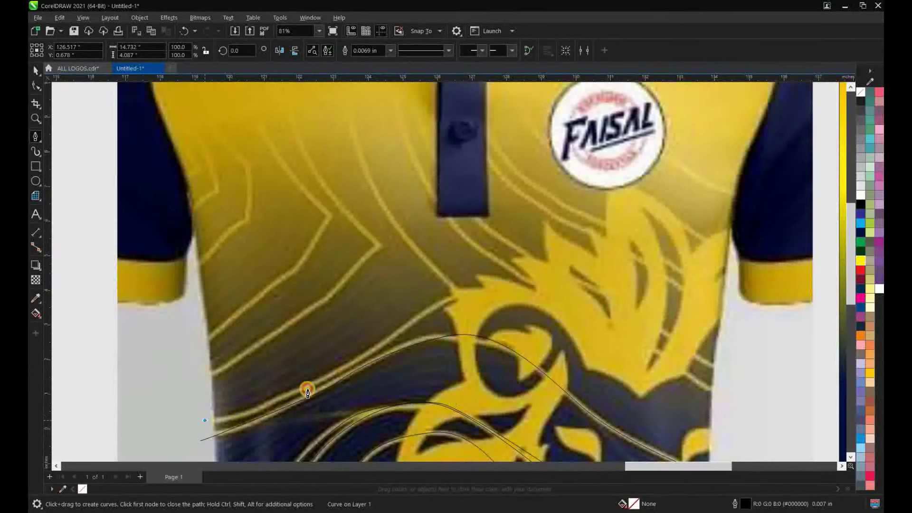
# - Trace the chest contour line through its zigzag corner and close it on its starting node
pyautogui.click(462, 291)
pyautogui.scroll(-1, 462, 291)
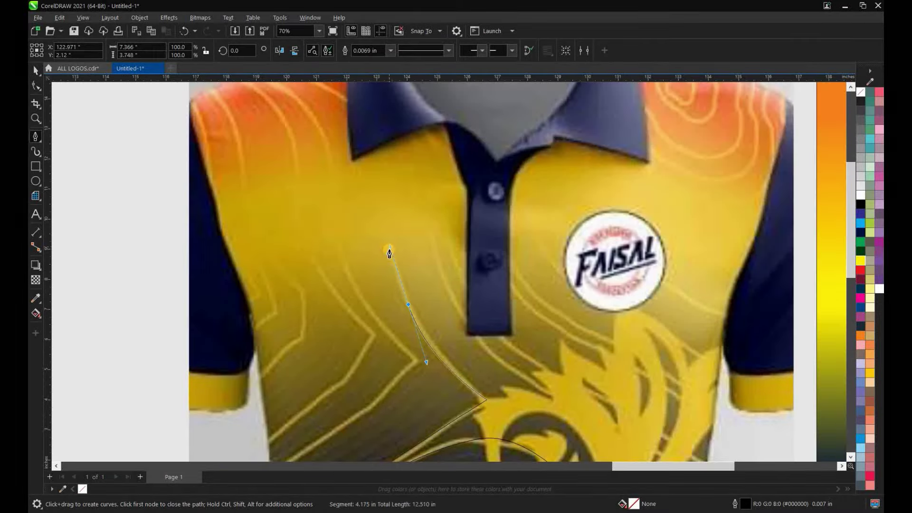
pyautogui.scroll(-1, 389, 252)
pyautogui.scroll(-2, 269, 105)
pyautogui.scroll(3, 401, 301)
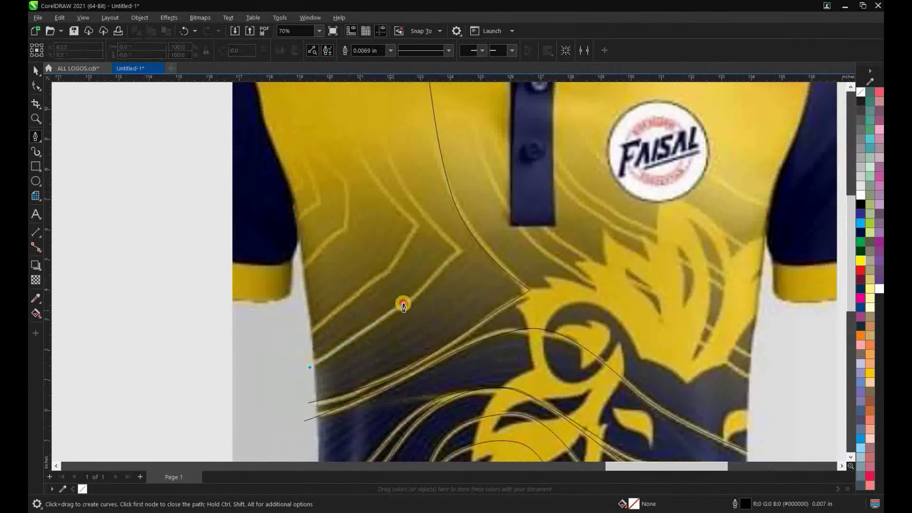
pyautogui.scroll(-1, 441, 266)
pyautogui.scroll(1, 424, 275)
pyautogui.scroll(-1, 417, 281)
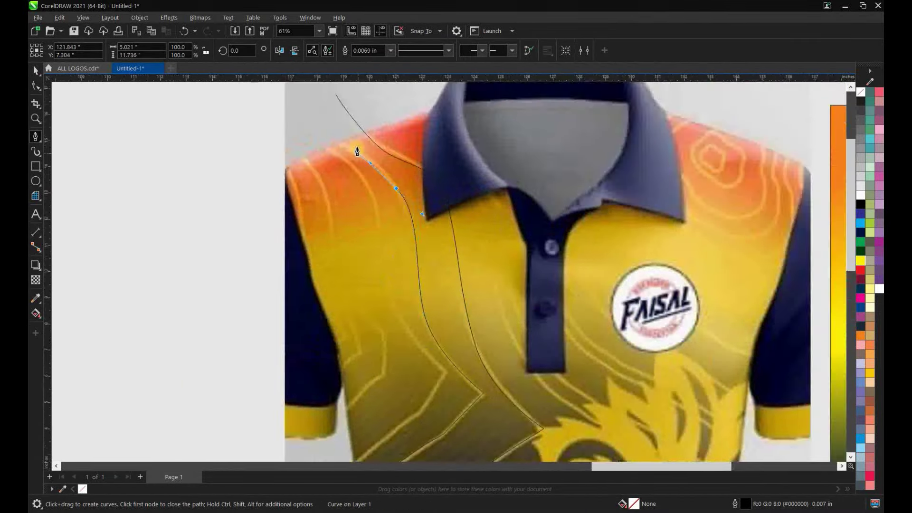
pyautogui.scroll(-1, 359, 147)
pyautogui.scroll(2, 359, 265)
pyautogui.click(335, 407)
pyautogui.click(439, 295)
pyautogui.scroll(2, 368, 263)
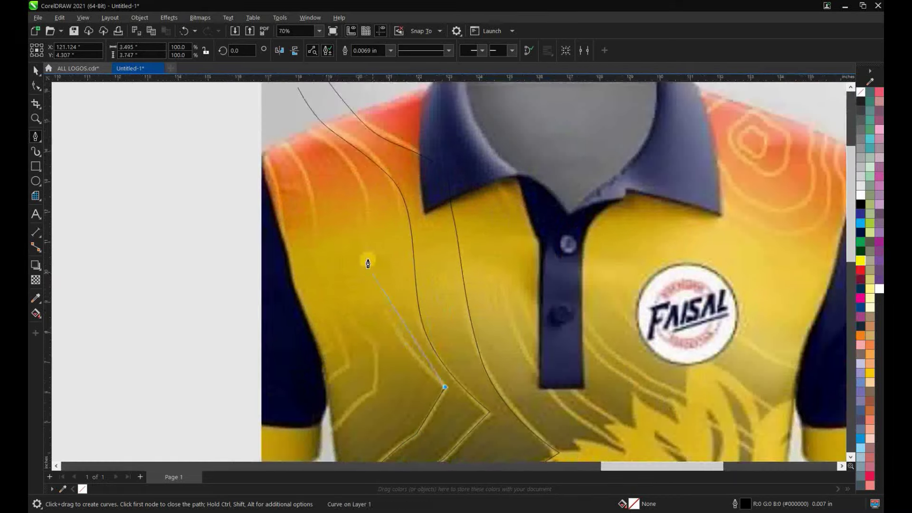
pyautogui.click(293, 122)
# - Trace the contour beside the collar, bending it down past the placket
pyautogui.scroll(-2, 363, 342)
pyautogui.scroll(2, 370, 264)
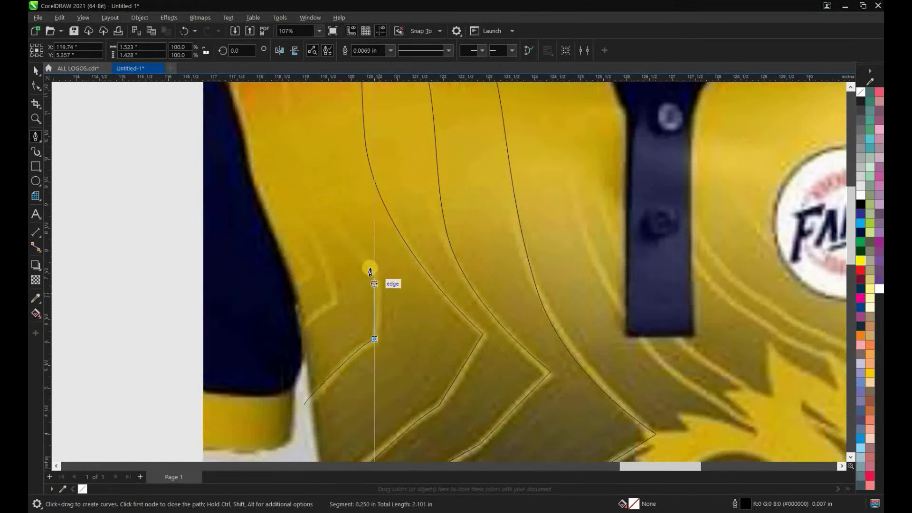
pyautogui.scroll(-2, 332, 273)
pyautogui.scroll(2, 321, 182)
pyautogui.scroll(-2, 321, 182)
pyautogui.scroll(2, 352, 299)
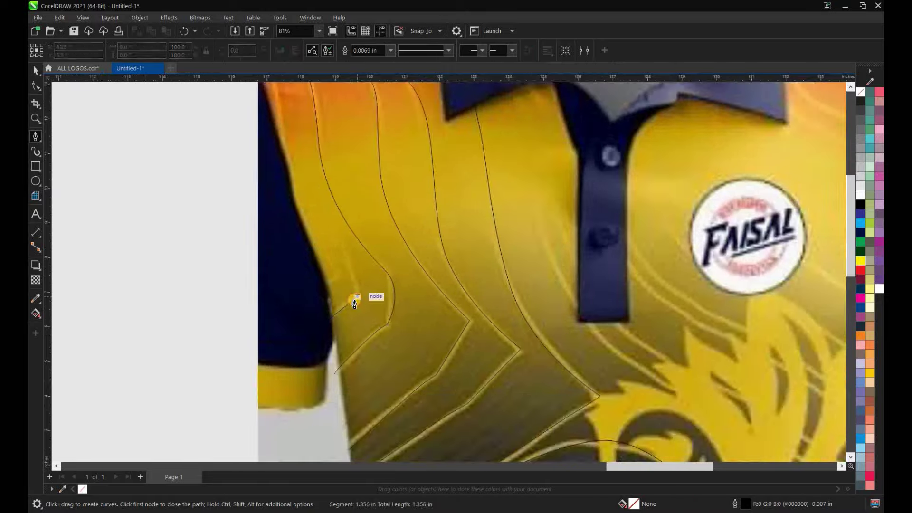
pyautogui.scroll(-1, 289, 197)
pyautogui.scroll(-1, 285, 191)
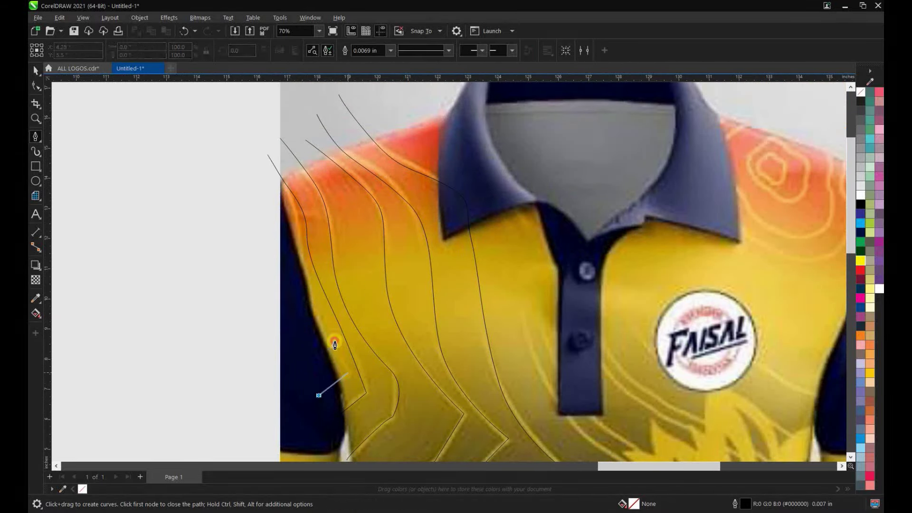
pyautogui.scroll(-2, 275, 198)
pyautogui.scroll(-1, 305, 207)
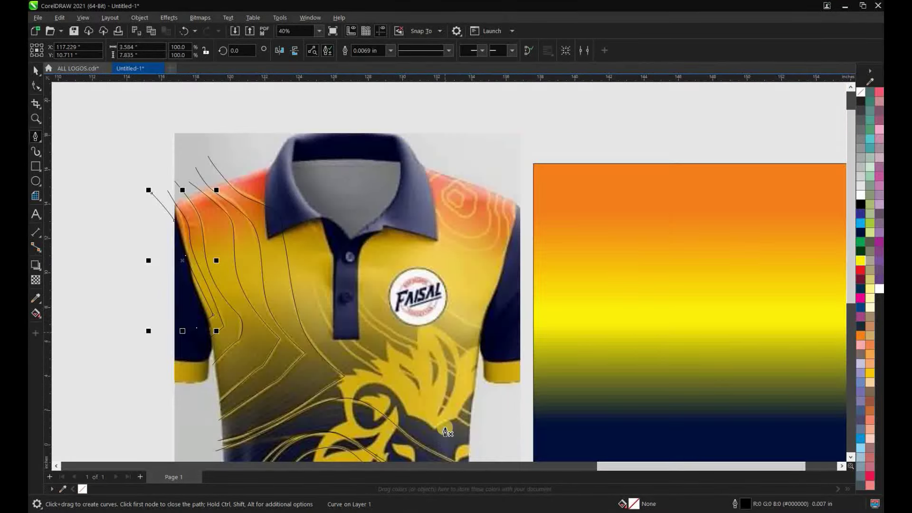
pyautogui.scroll(1, 446, 432)
pyautogui.moveTo(375, 368); pyautogui.dragTo(362, 355)
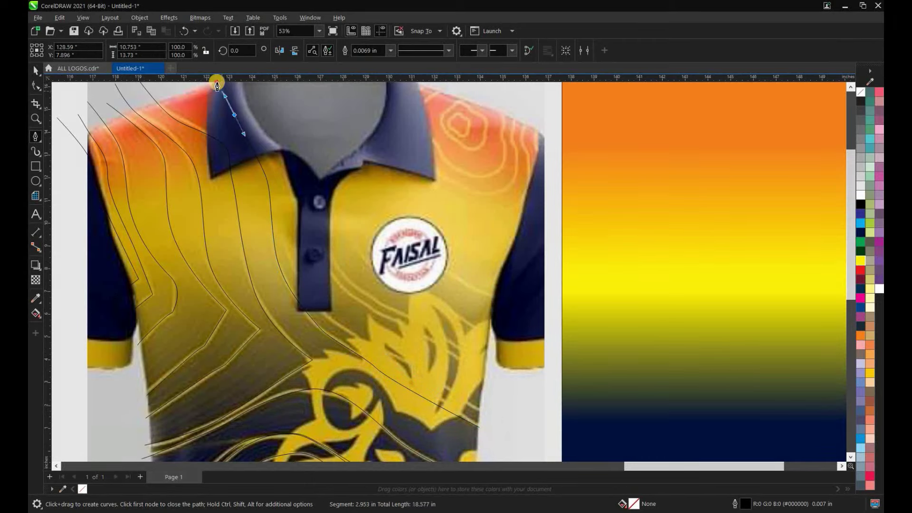
pyautogui.scroll(-1, 219, 90)
pyautogui.scroll(1, 376, 285)
pyautogui.scroll(1, 303, 312)
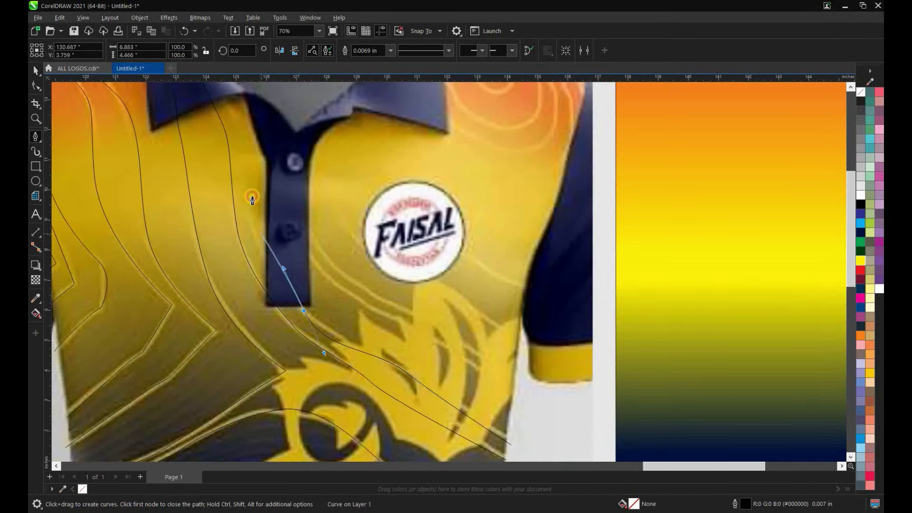
pyautogui.scroll(-3, 259, 152)
pyautogui.scroll(1, 244, 147)
pyautogui.scroll(1, 301, 189)
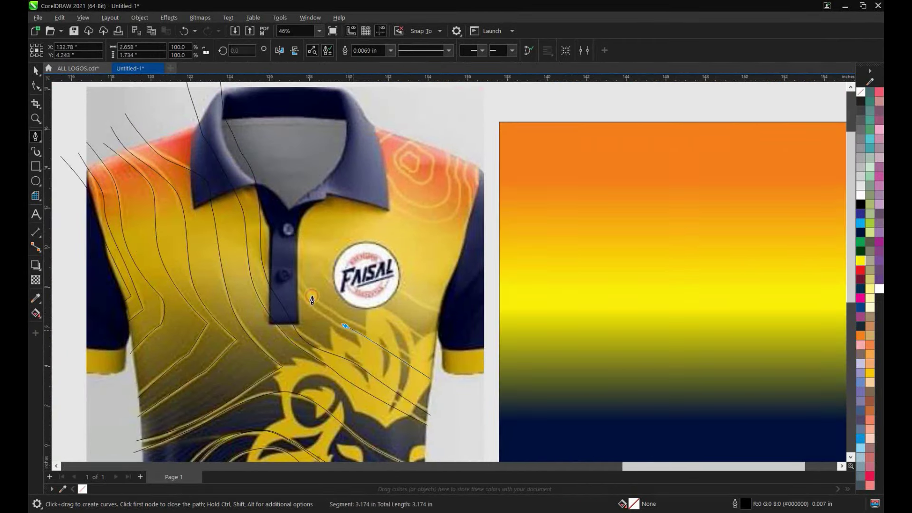
pyautogui.scroll(-1, 269, 212)
pyautogui.moveTo(277, 177); pyautogui.dragTo(274, 167)
pyautogui.scroll(1, 317, 211)
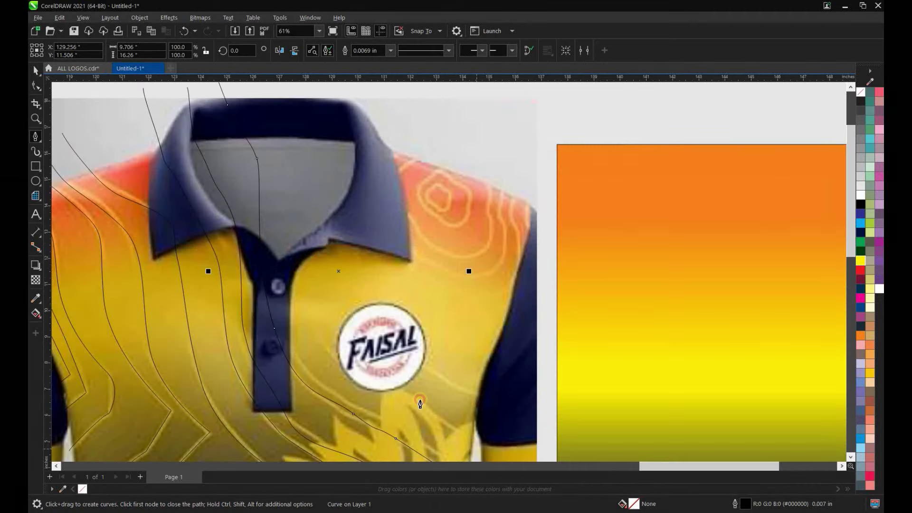
pyautogui.scroll(-1, 293, 177)
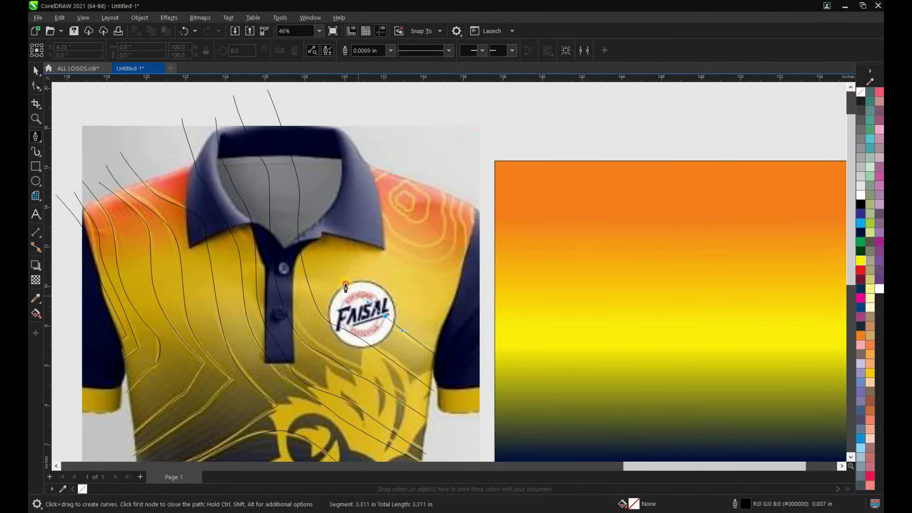
pyautogui.scroll(2, 438, 272)
# - Trace and close the inner shoulder ring, then curve the second ring around it
pyautogui.scroll(2, 413, 239)
pyautogui.click(371, 210)
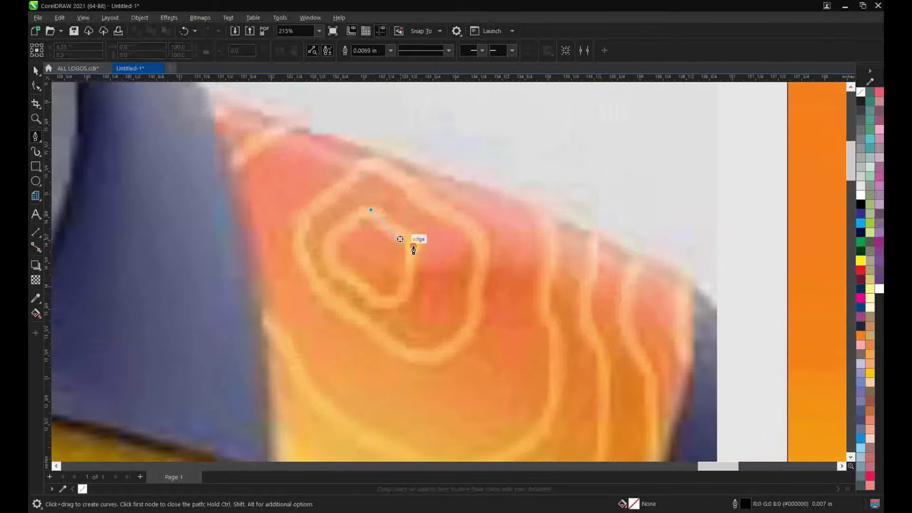
pyautogui.moveTo(396, 305); pyautogui.dragTo(412, 303)
pyautogui.click(371, 213)
pyautogui.click(379, 167)
pyautogui.moveTo(473, 292); pyautogui.dragTo(471, 307)
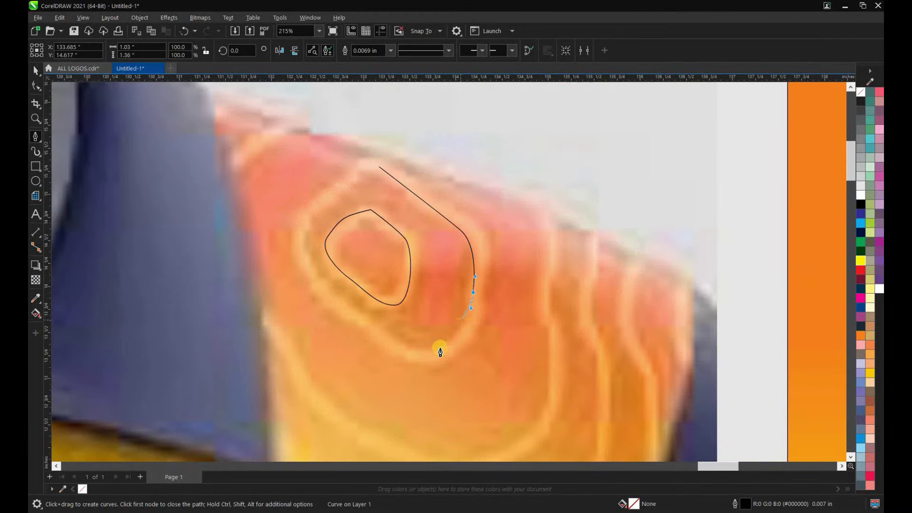
pyautogui.scroll(3, 382, 182)
pyautogui.scroll(-5, 468, 248)
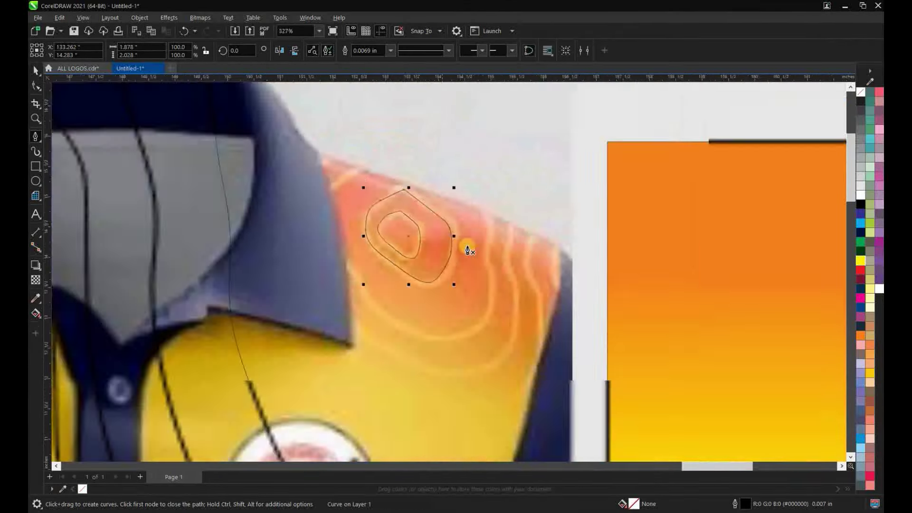
pyautogui.scroll(1, 402, 139)
# - Trace the outer shoulder ring and a curve down the shoulder edge, then zoom out
pyautogui.click(392, 125)
pyautogui.moveTo(470, 216); pyautogui.dragTo(475, 246)
pyautogui.moveTo(475, 306); pyautogui.dragTo(473, 343)
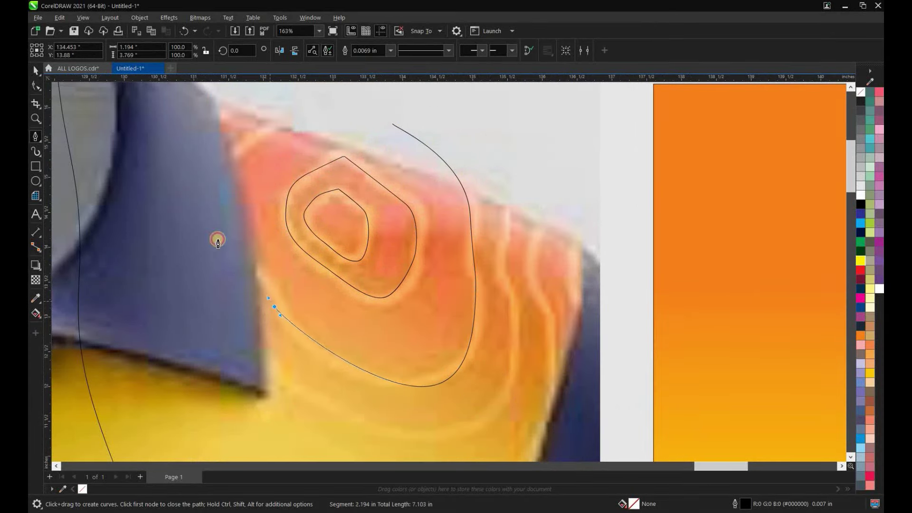
pyautogui.scroll(-2, 394, 135)
pyautogui.click(467, 179)
pyautogui.moveTo(468, 246); pyautogui.dragTo(470, 262)
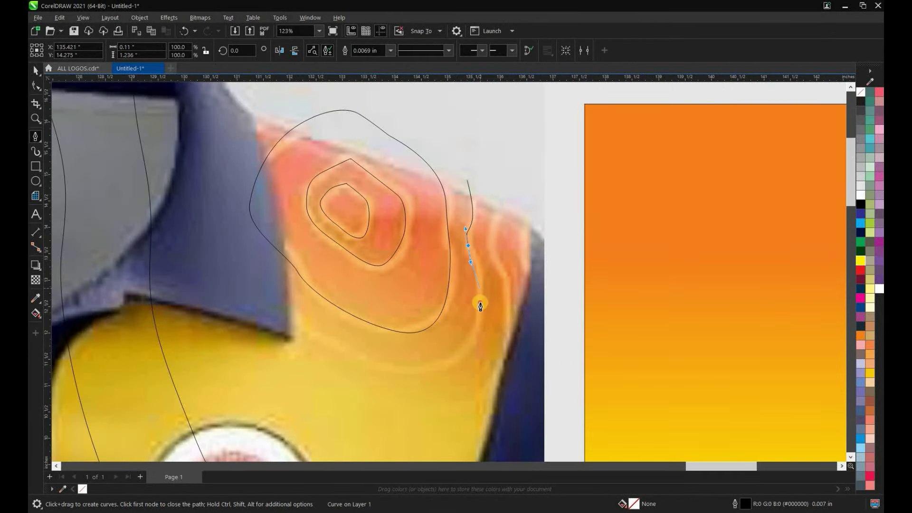
pyautogui.click(307, 95)
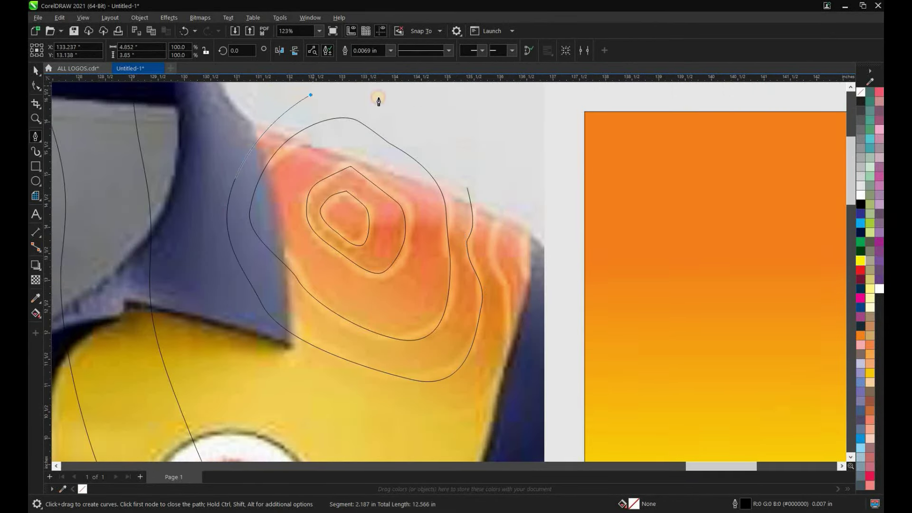
pyautogui.scroll(-2, 426, 138)
pyautogui.scroll(-2, 426, 138)
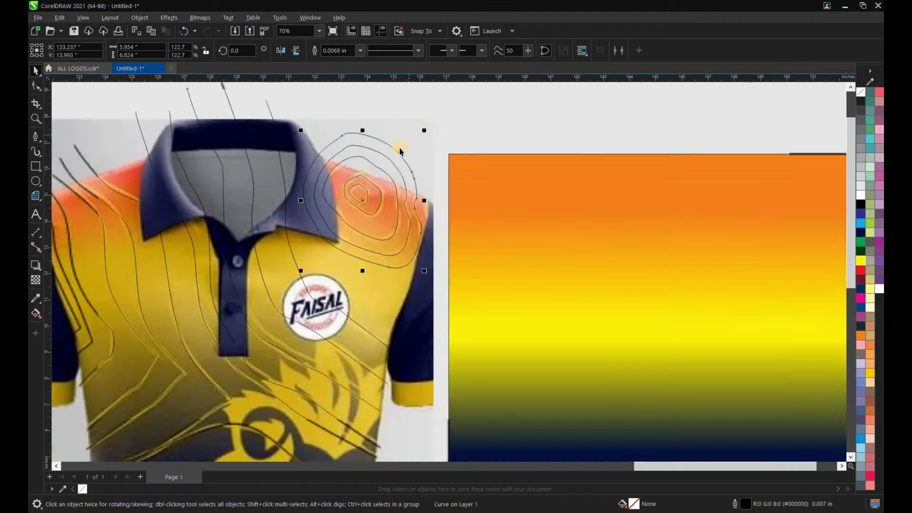
pyautogui.scroll(-2, 425, 138)
# - Move the shirt reference image left, away from the traced lines
pyautogui.press('space')
pyautogui.click(208, 246)
pyautogui.moveTo(208, 246); pyautogui.dragTo(269, 150)
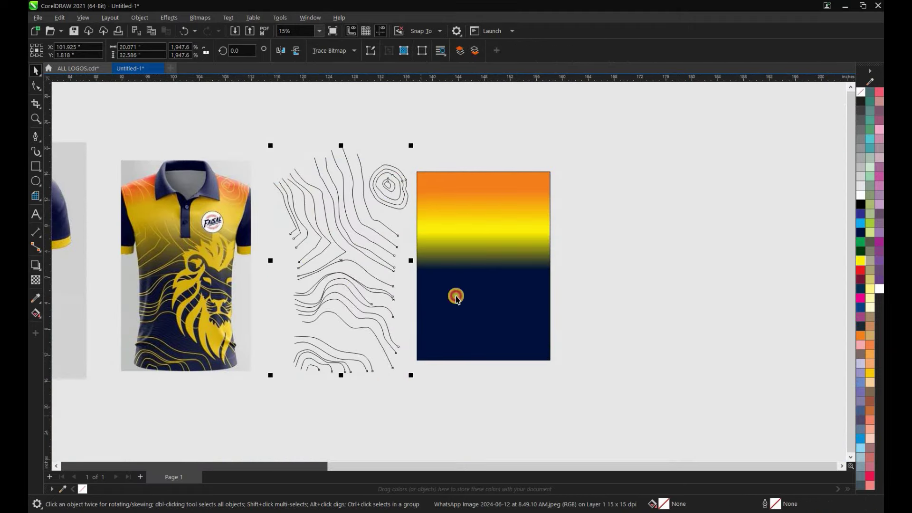
pyautogui.scroll(2, 456, 299)
# - Give the contour lines a yellow outline, 0.125 in wide with round caps
pyautogui.rightClick(860, 260)
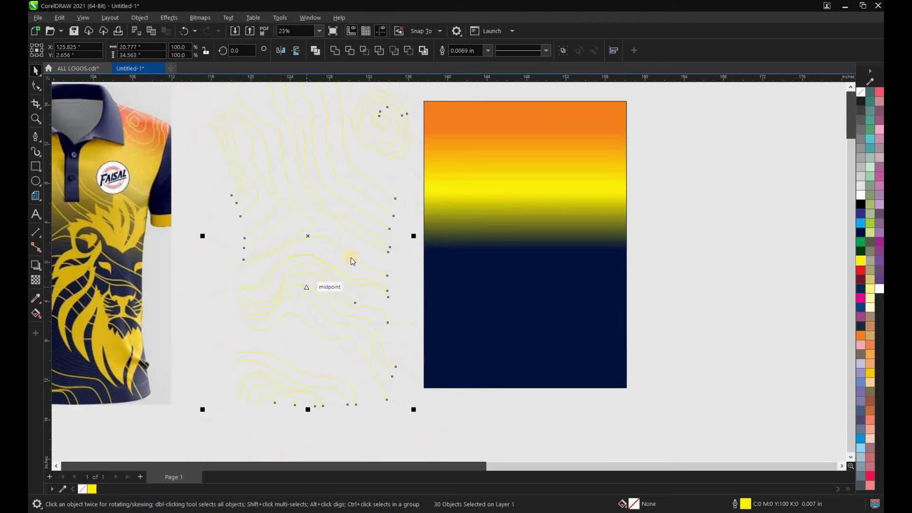
pyautogui.press('F12')
pyautogui.click(404, 202)
pyautogui.click(387, 289)
pyautogui.click(512, 353)
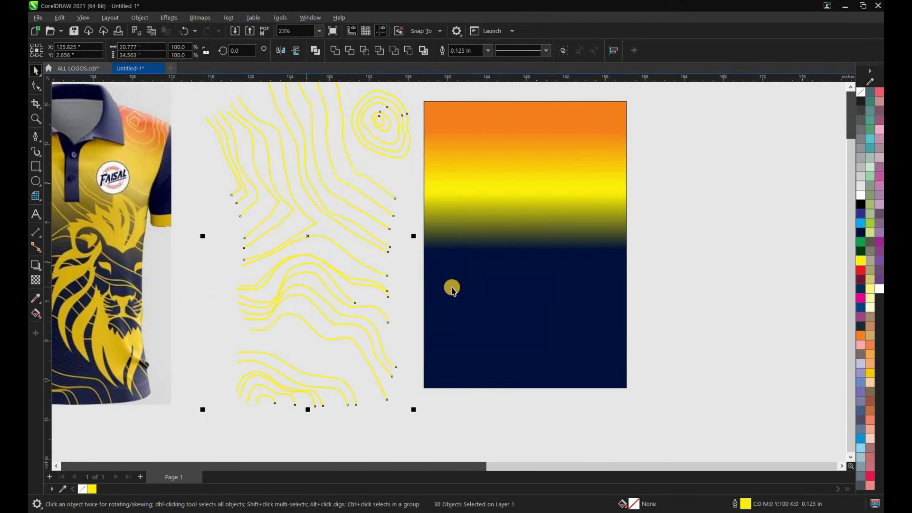
pyautogui.scroll(-1, 463, 264)
# - Group the 30 contour lines and PowerClip them inside the gradient panel
pyautogui.rightClick(352, 239)
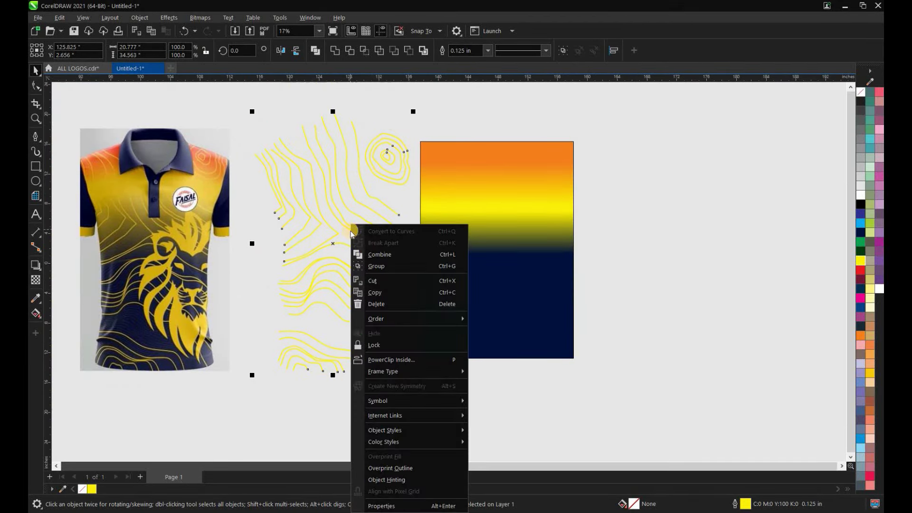
pyautogui.click(416, 265)
pyautogui.rightClick(366, 240)
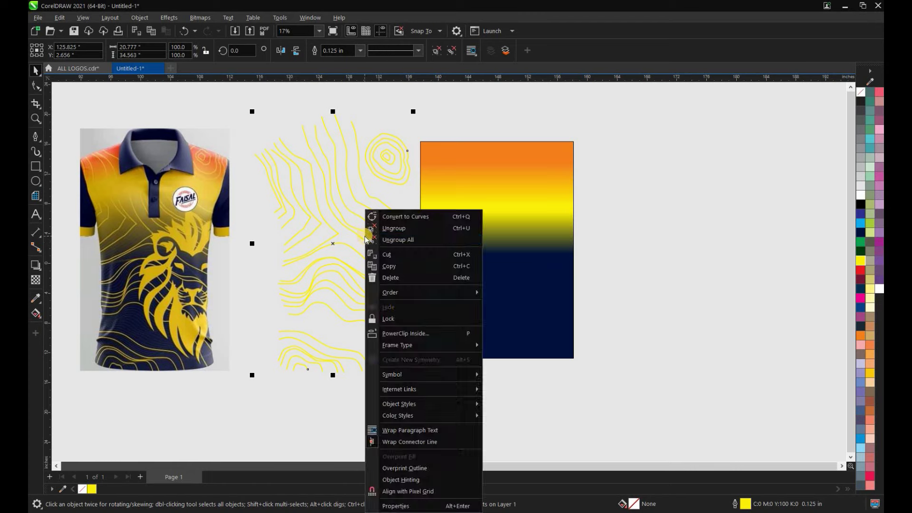
pyautogui.click(408, 333)
pyautogui.click(489, 251)
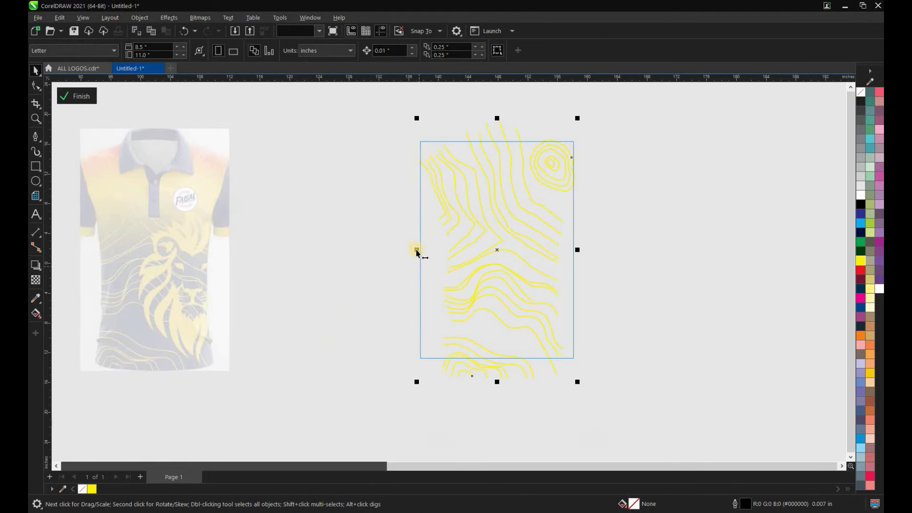
# - Widen the yellow line group and shift it left to cover the panel's width
pyautogui.moveTo(417, 250); pyautogui.dragTo(375, 243)
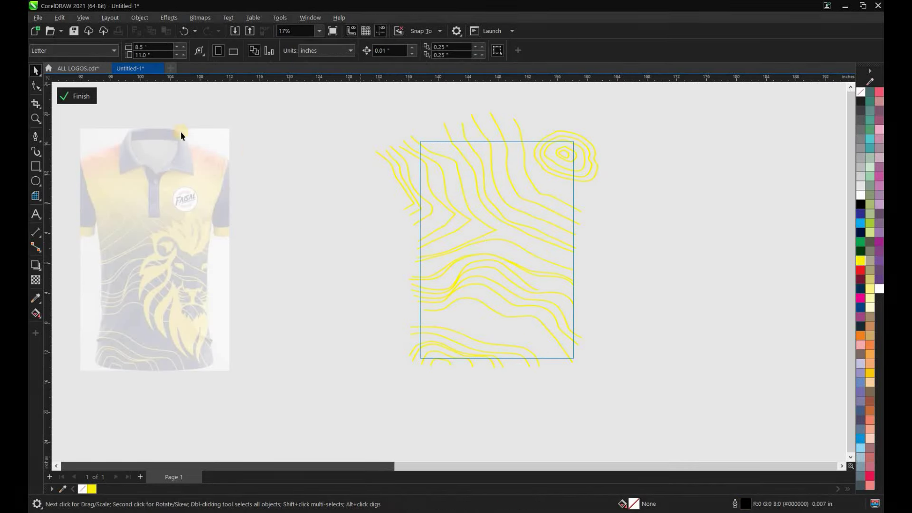
pyautogui.click(77, 96)
pyautogui.moveTo(500, 221); pyautogui.dragTo(319, 221)
pyautogui.click(77, 96)
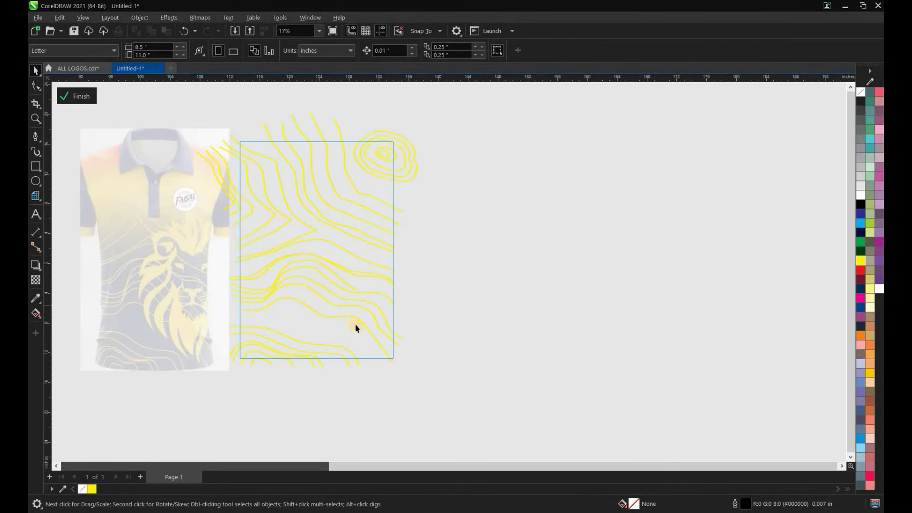
pyautogui.click(354, 324)
pyautogui.moveTo(422, 242); pyautogui.dragTo(414, 245)
pyautogui.scroll(2, 414, 245)
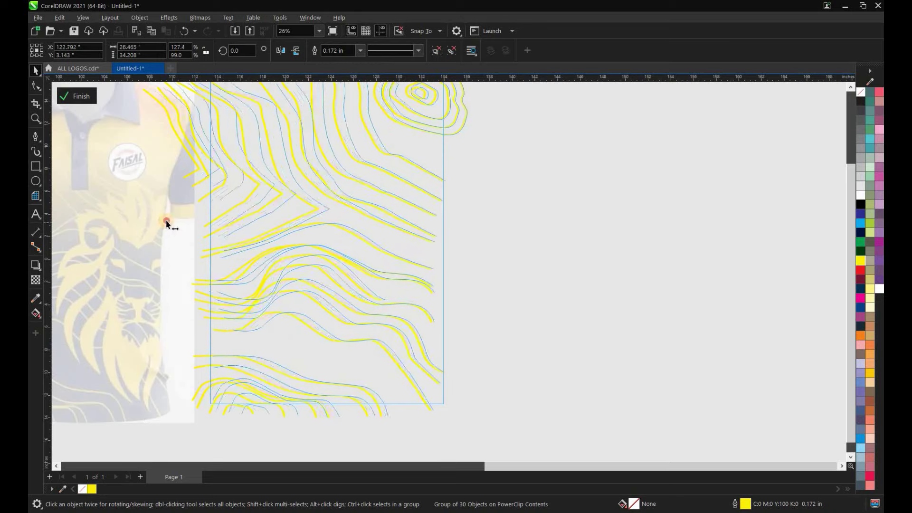
# - Trim the pattern's height slightly, finish the PowerClip edit, and select the reference image
pyautogui.moveTo(311, 420); pyautogui.dragTo(314, 413)
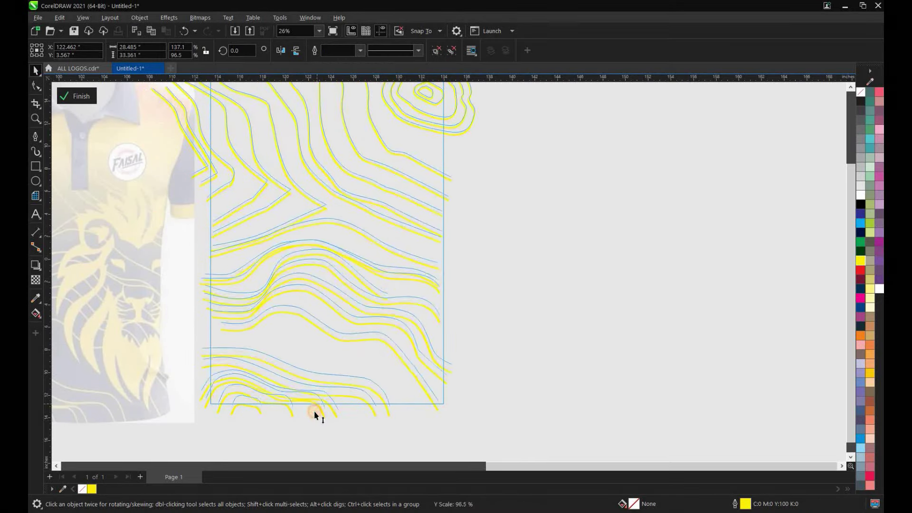
pyautogui.scroll(-2, 393, 424)
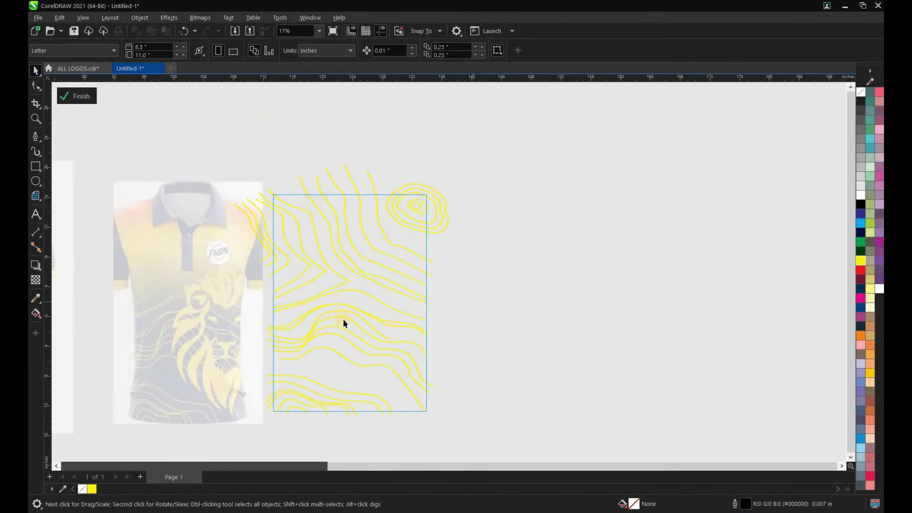
pyautogui.click(77, 96)
pyautogui.scroll(1, 474, 310)
pyautogui.click(318, 342)
# - Start a Pen outline down the lion's mane stripe to its bottom end
pyautogui.scroll(3, 319, 342)
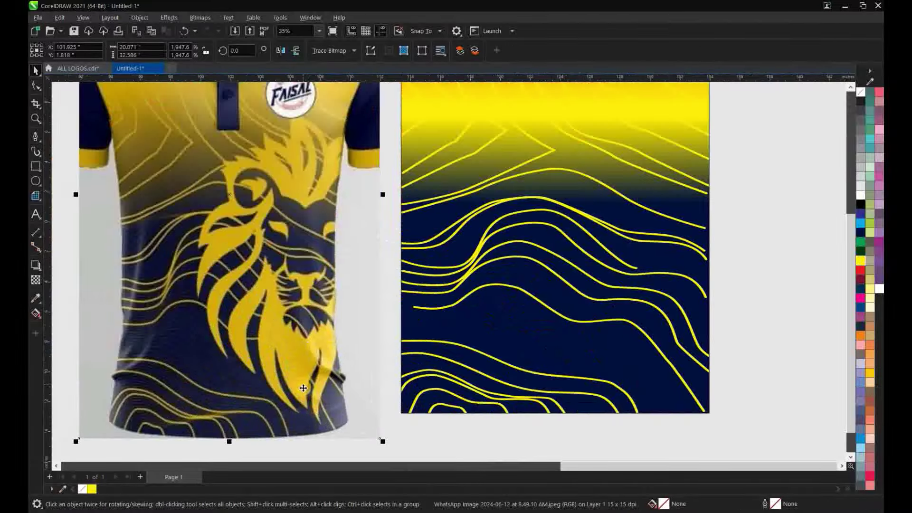
pyautogui.scroll(3, 264, 421)
pyautogui.scroll(-4, 190, 285)
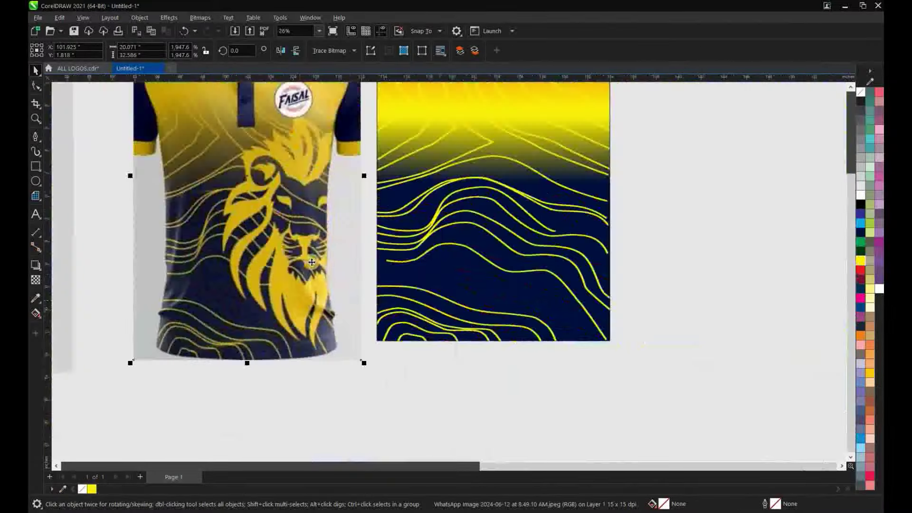
pyautogui.scroll(4, 72, 155)
pyautogui.click(35, 137)
pyautogui.scroll(2, 332, 224)
pyautogui.scroll(2, 330, 250)
pyautogui.click(339, 274)
pyautogui.scroll(-3, 333, 285)
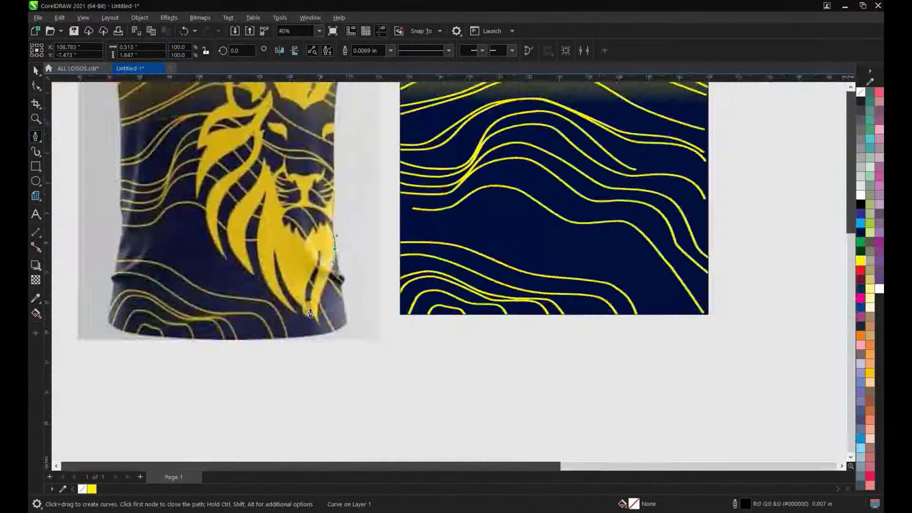
pyautogui.scroll(3, 321, 364)
pyautogui.scroll(2, 321, 365)
pyautogui.click(346, 394)
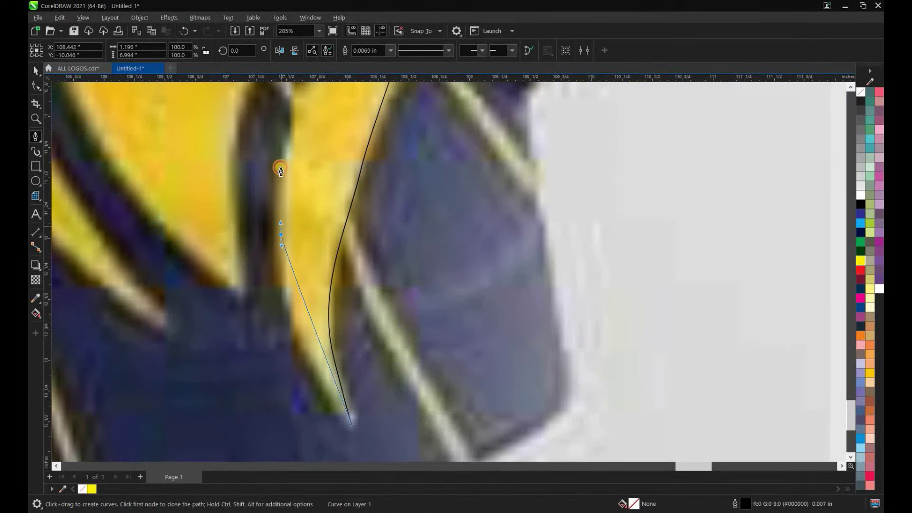
pyautogui.scroll(-3, 339, 244)
pyautogui.scroll(2, 326, 214)
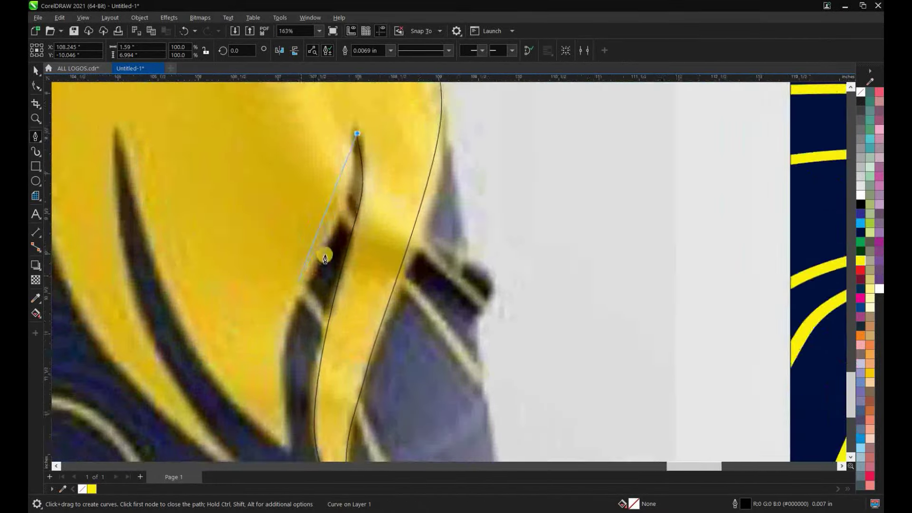
pyautogui.moveTo(319, 259); pyautogui.dragTo(293, 311)
pyautogui.scroll(-2, 325, 313)
pyautogui.scroll(2, 319, 310)
pyautogui.click(322, 404)
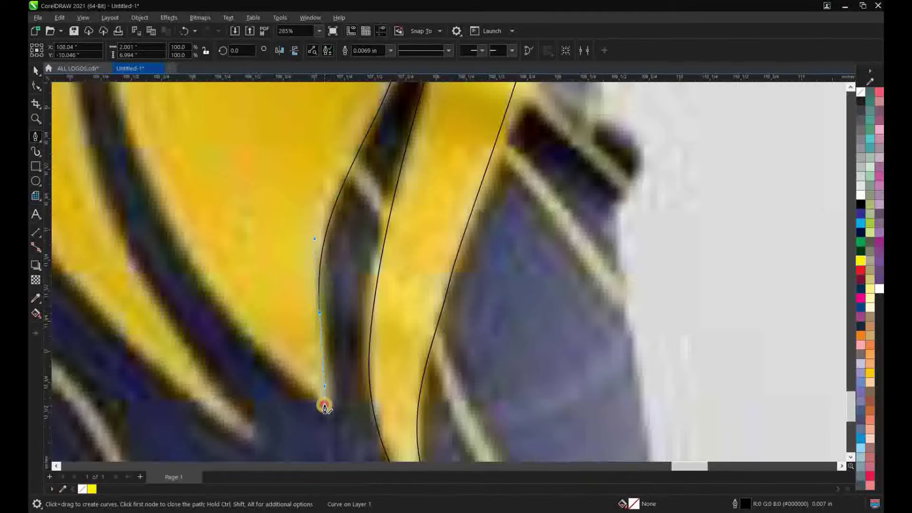
# - Continue the mane outline up the dark gap to its tip and peak
pyautogui.scroll(-1, 274, 331)
pyautogui.scroll(-3, 247, 295)
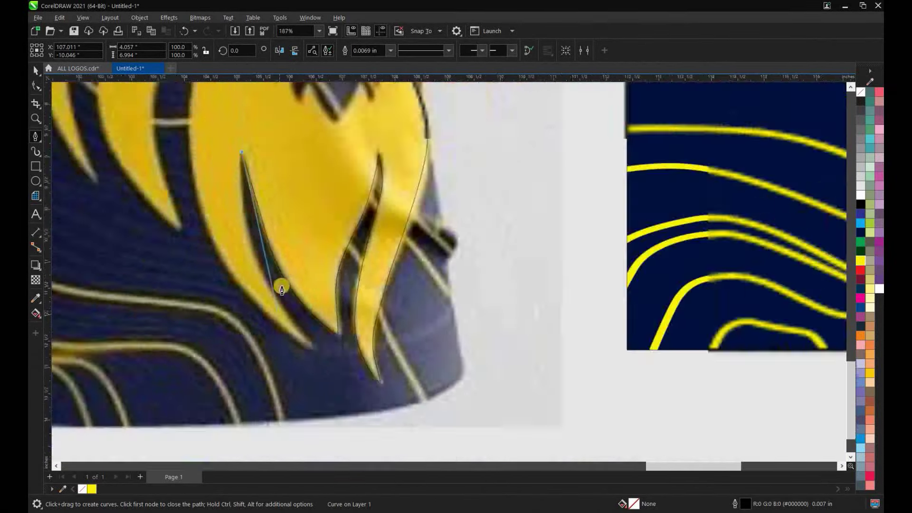
pyautogui.scroll(4, 280, 285)
pyautogui.click(257, 311)
pyautogui.scroll(-2, 315, 370)
pyautogui.scroll(-1, 218, 279)
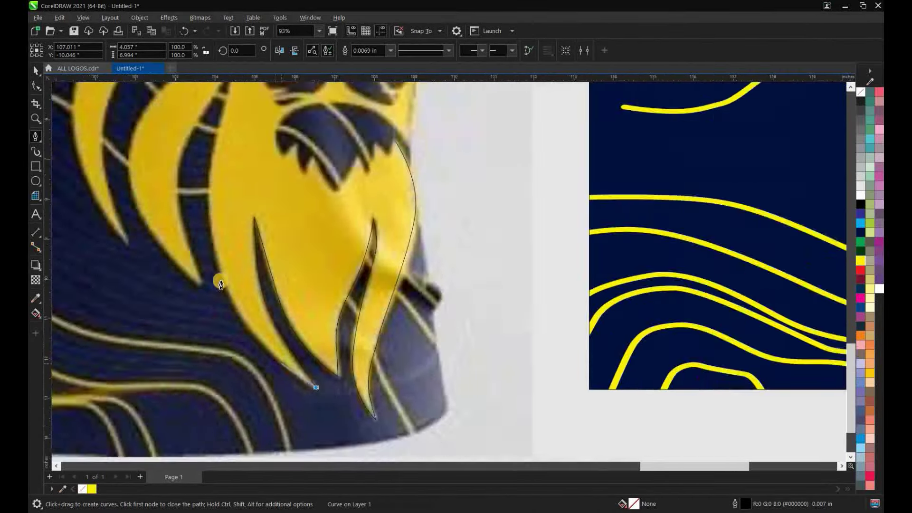
pyautogui.scroll(2, 193, 194)
pyautogui.click(192, 195)
pyautogui.scroll(1, 268, 253)
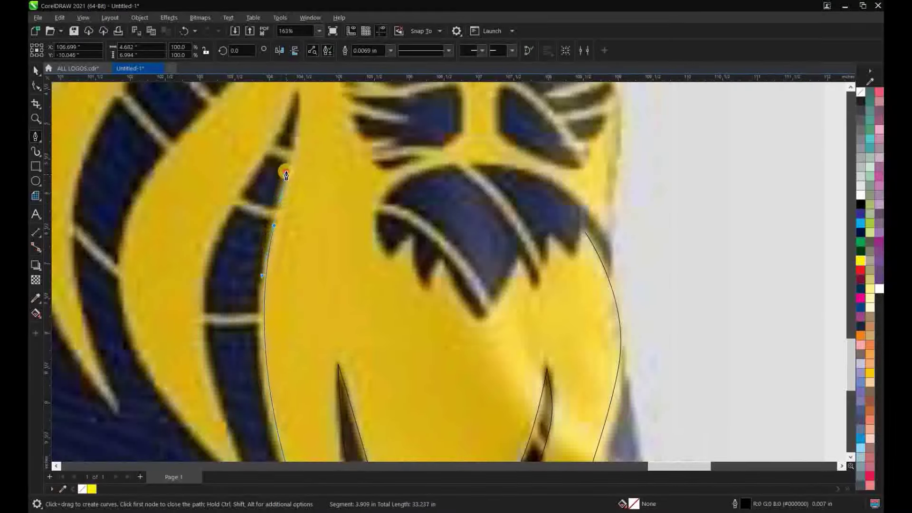
pyautogui.click(286, 175)
pyautogui.scroll(-2, 280, 195)
pyautogui.scroll(1, 267, 217)
pyautogui.scroll(2, 271, 350)
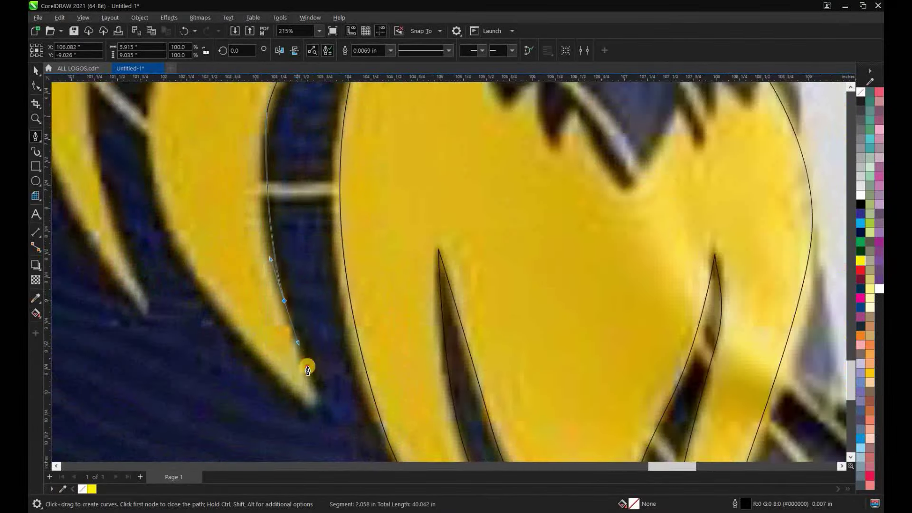
pyautogui.scroll(-1, 316, 407)
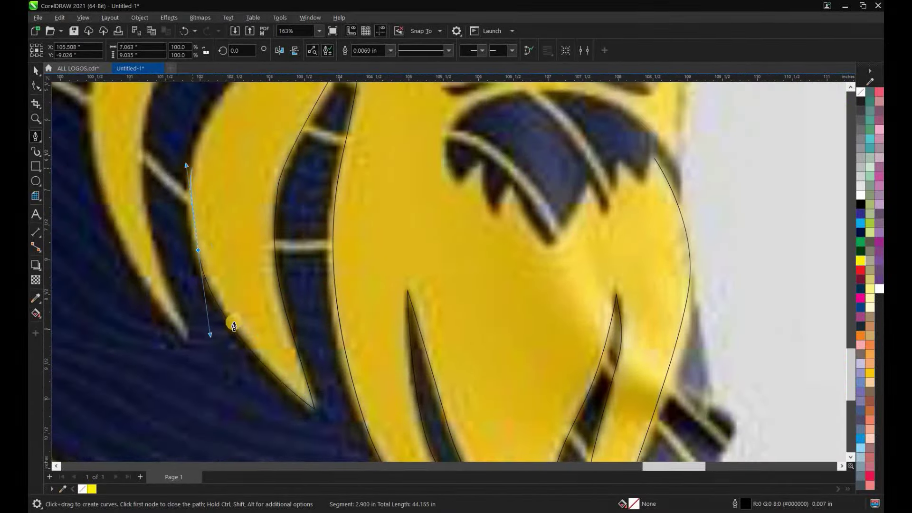
pyautogui.scroll(-1, 234, 326)
pyautogui.scroll(-2, 264, 153)
pyautogui.scroll(2, 320, 204)
pyautogui.scroll(1, 296, 188)
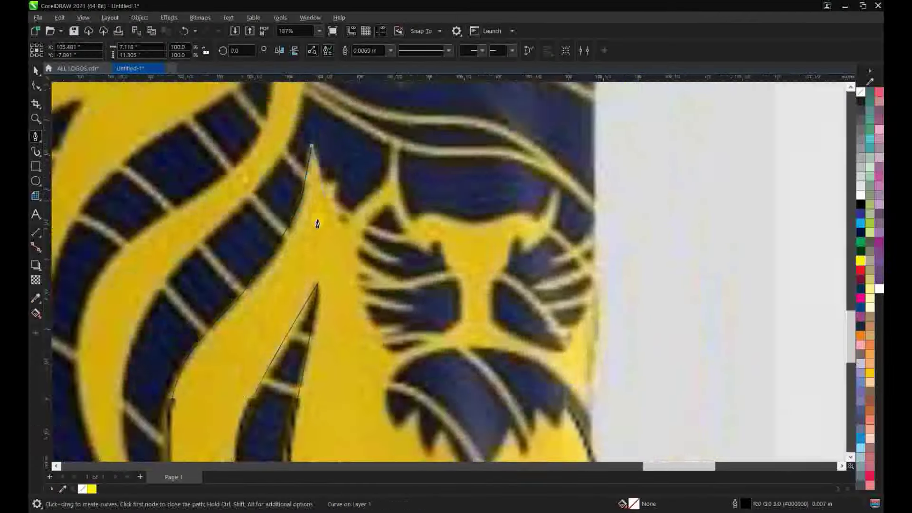
pyautogui.scroll(-4, 317, 223)
pyautogui.scroll(3, 257, 224)
pyautogui.scroll(1, 261, 235)
pyautogui.click(261, 235)
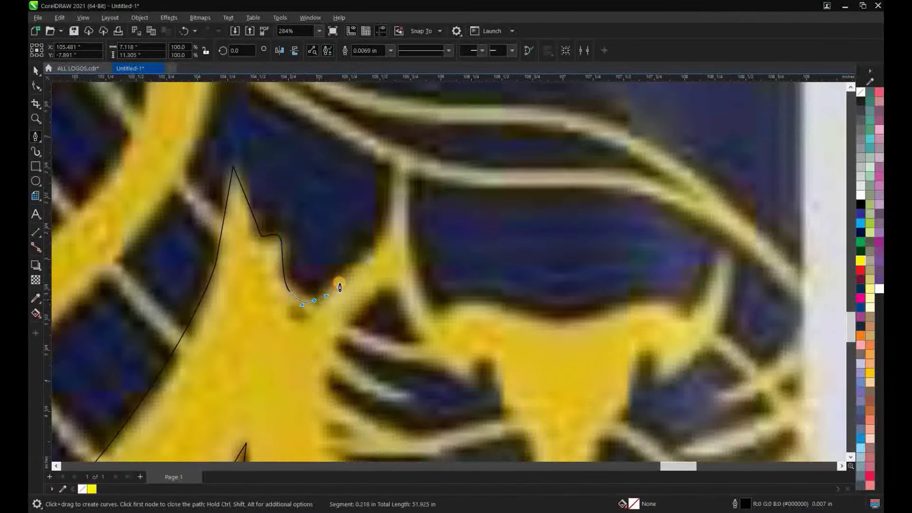
# - Curve the outline along the lion's brow, cheek, nose and muzzle
pyautogui.click(391, 163)
pyautogui.scroll(-3, 392, 164)
pyautogui.scroll(2, 380, 309)
pyautogui.moveTo(396, 310); pyautogui.dragTo(450, 329)
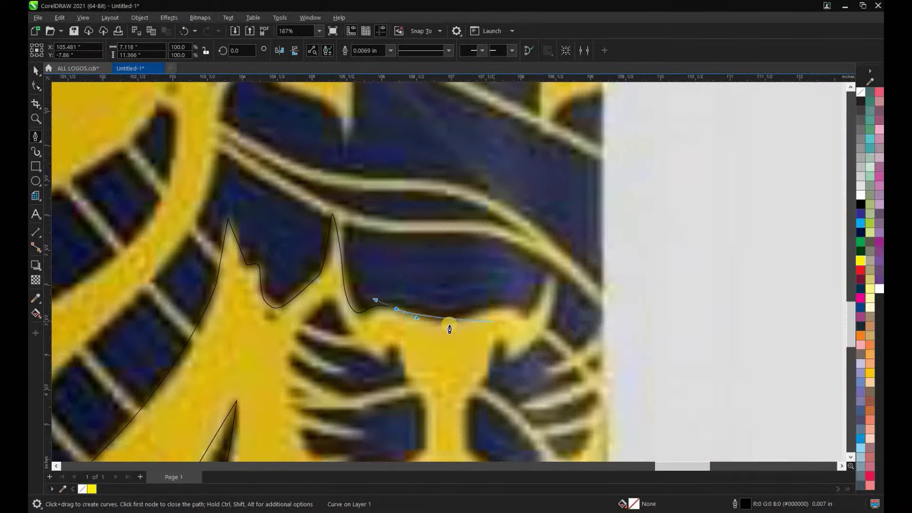
pyautogui.scroll(-3, 554, 309)
pyautogui.scroll(3, 487, 254)
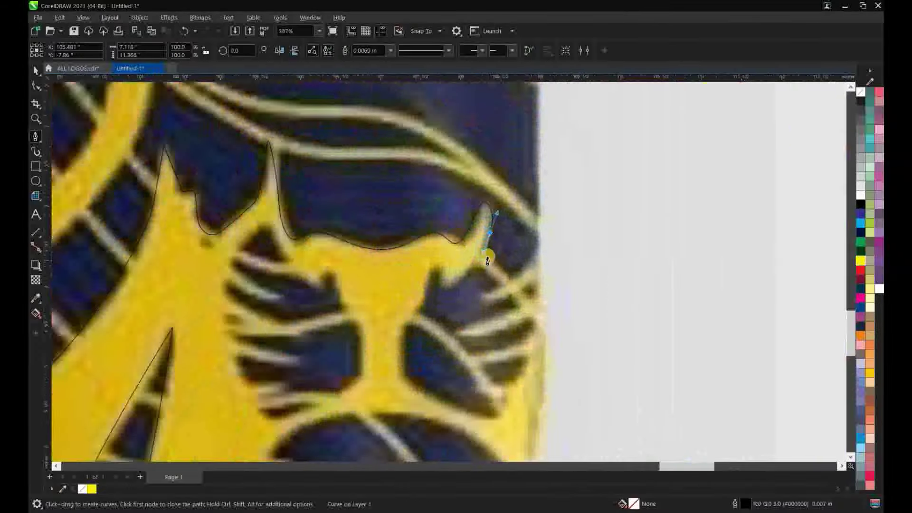
pyautogui.scroll(-2, 475, 266)
pyautogui.scroll(-1, 473, 269)
pyautogui.scroll(3, 473, 270)
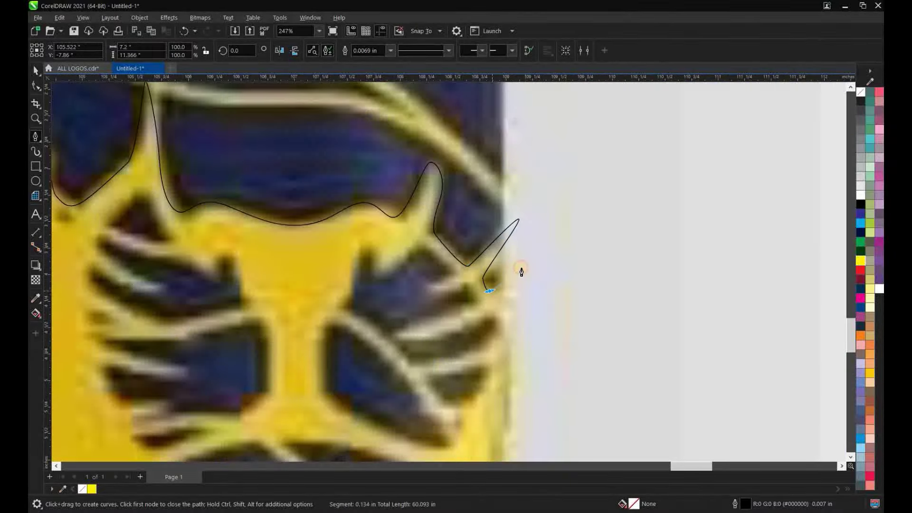
pyautogui.click(498, 312)
pyautogui.scroll(-3, 470, 241)
pyautogui.scroll(2, 490, 290)
pyautogui.scroll(-1, 468, 365)
pyautogui.moveTo(446, 320); pyautogui.dragTo(427, 302)
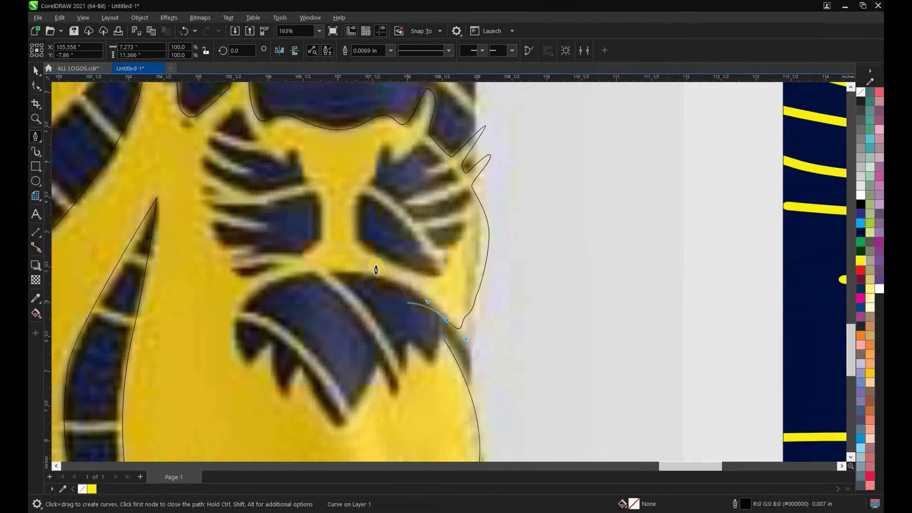
pyautogui.scroll(1, 316, 274)
pyautogui.moveTo(310, 249); pyautogui.dragTo(286, 269)
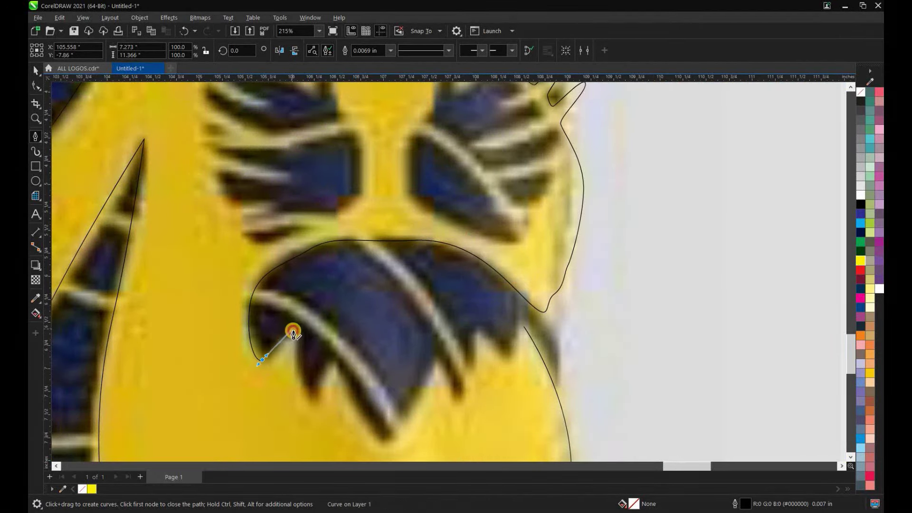
pyautogui.scroll(1, 293, 334)
pyautogui.moveTo(307, 374); pyautogui.dragTo(324, 350)
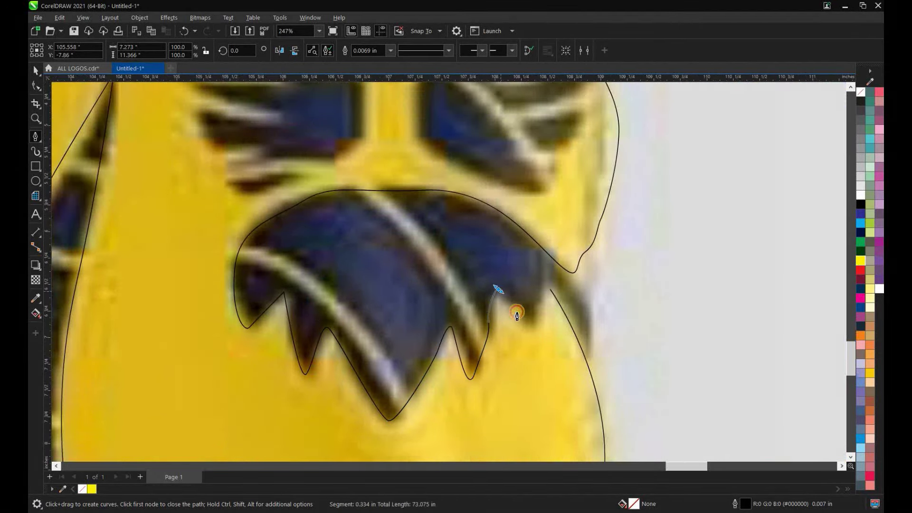
pyautogui.scroll(-5, 549, 295)
pyautogui.scroll(6, 365, 241)
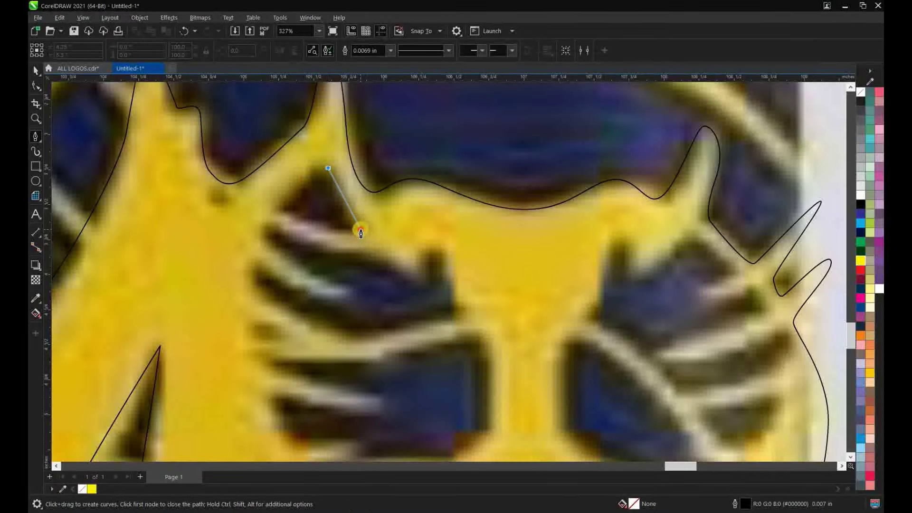
# - Close the triangular outline and trace two curved dark-stripe shapes
pyautogui.click(361, 232)
pyautogui.scroll(-3, 332, 218)
pyautogui.scroll(4, 299, 206)
pyautogui.click(304, 138)
pyautogui.scroll(-1, 303, 139)
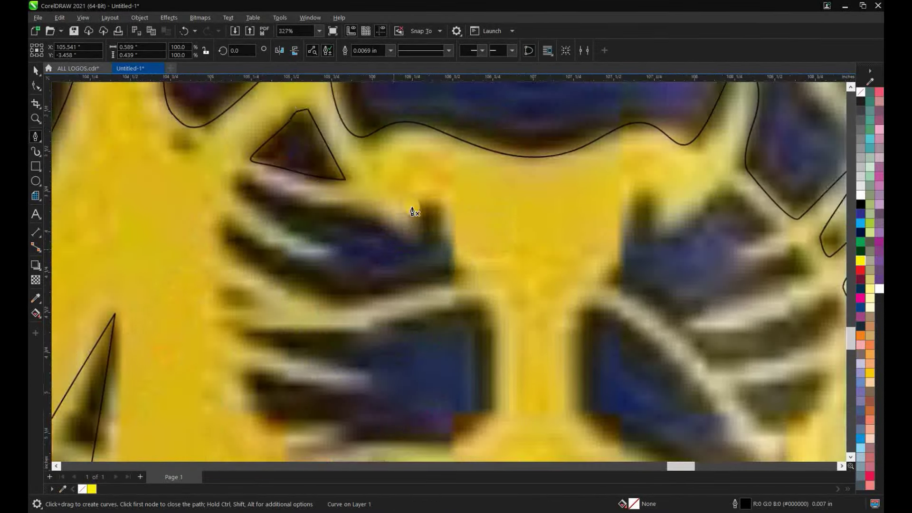
pyautogui.click(434, 204)
pyautogui.moveTo(323, 299); pyautogui.dragTo(283, 284)
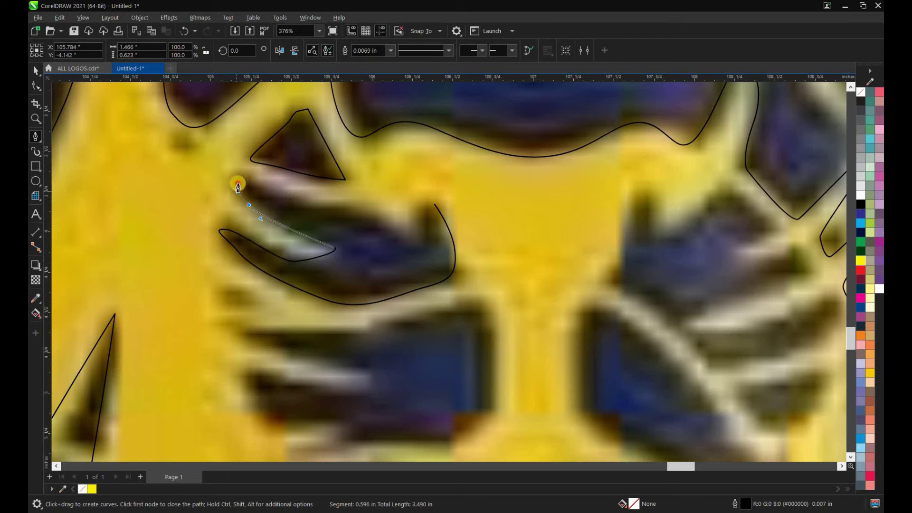
pyautogui.click(433, 209)
pyautogui.scroll(-1, 475, 259)
pyautogui.click(471, 254)
pyautogui.moveTo(491, 300); pyautogui.dragTo(491, 334)
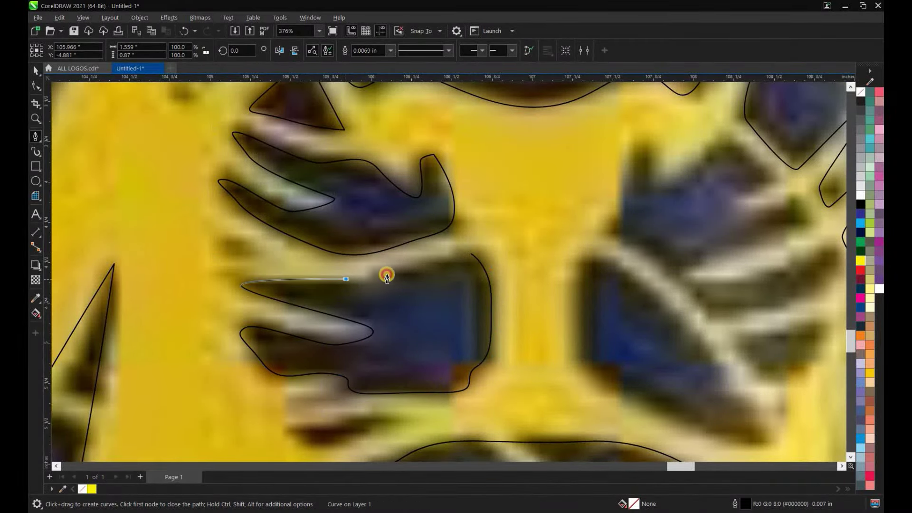
pyautogui.click(473, 258)
pyautogui.scroll(1, 271, 271)
# - Trace the small eye-shaped outlines and select all the traced eye shapes
pyautogui.click(235, 261)
pyautogui.scroll(-2, 322, 357)
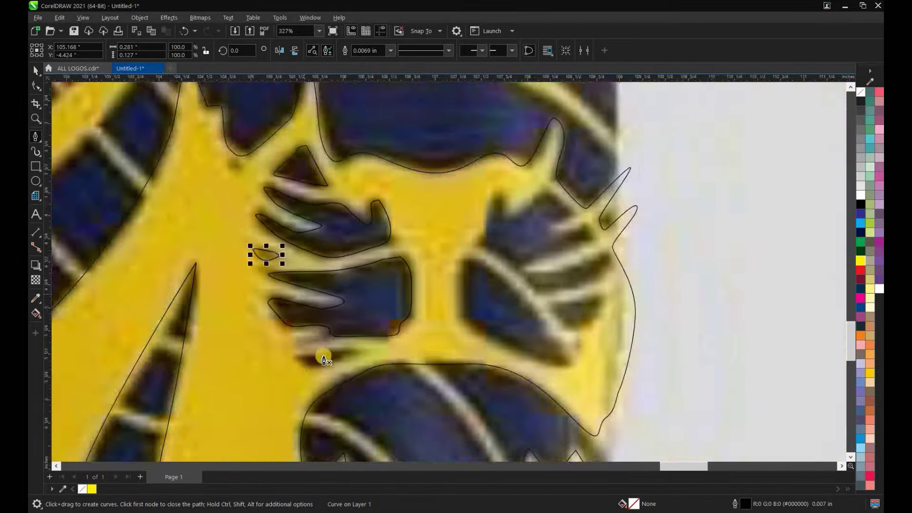
pyautogui.scroll(2, 293, 375)
pyautogui.click(293, 376)
pyautogui.click(385, 345)
pyautogui.scroll(-6, 428, 265)
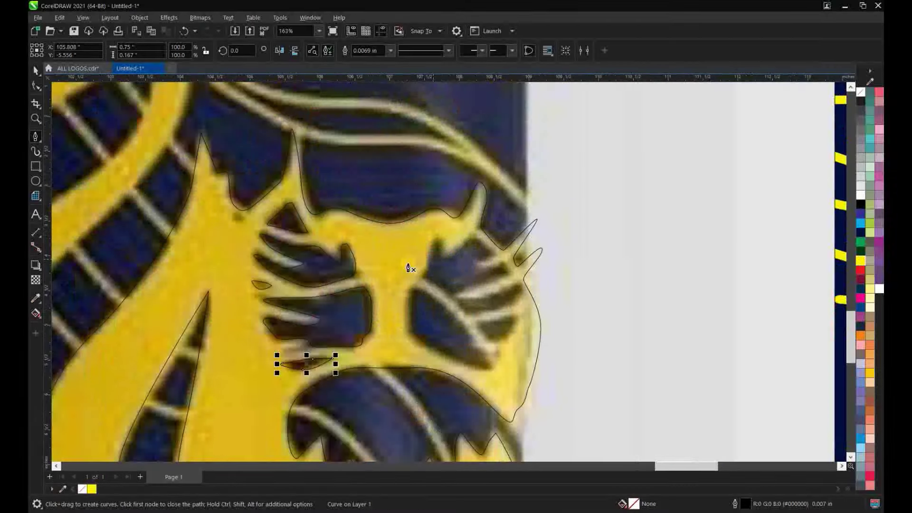
pyautogui.scroll(1, 407, 264)
pyautogui.click(38, 70)
pyautogui.scroll(1, 272, 254)
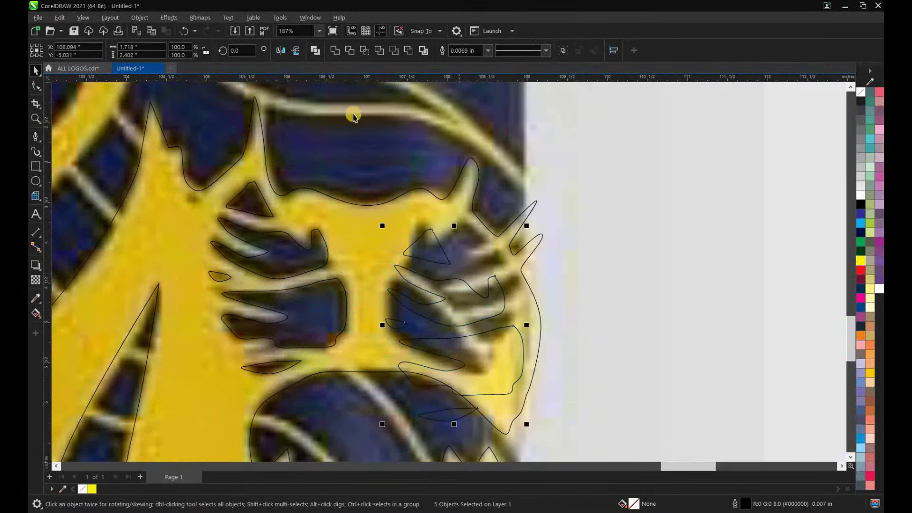
# - Place a mirrored copy of the eye shapes on the right eye and shape them
pyautogui.moveTo(279, 267); pyautogui.dragTo(423, 262)
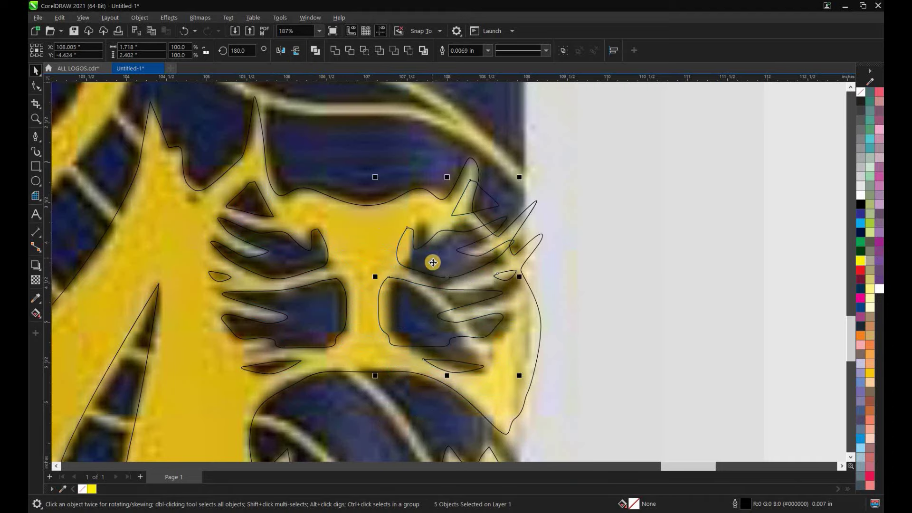
pyautogui.click(408, 51)
pyautogui.click(309, 257)
pyautogui.keyDown('shift'); pyautogui.click(248, 209); pyautogui.keyUp('shift')
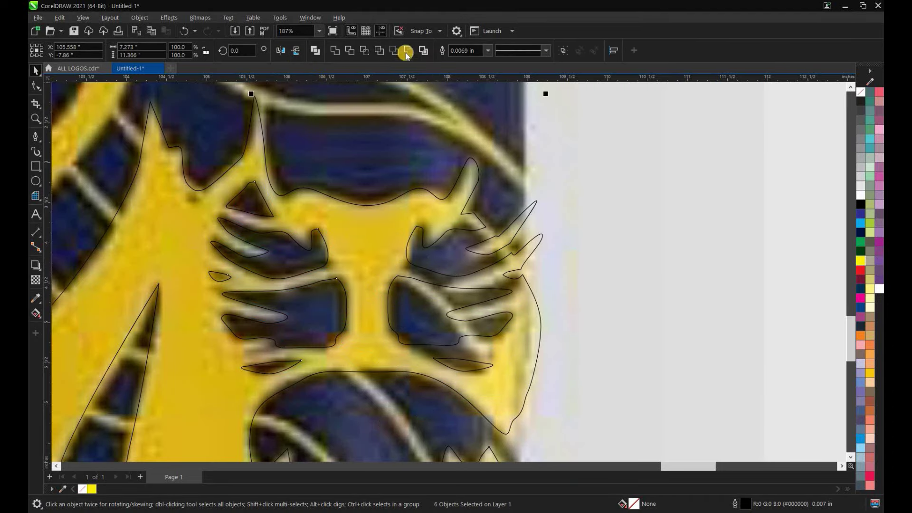
pyautogui.scroll(-4, 350, 302)
pyautogui.click(350, 302)
pyautogui.scroll(-1, 350, 301)
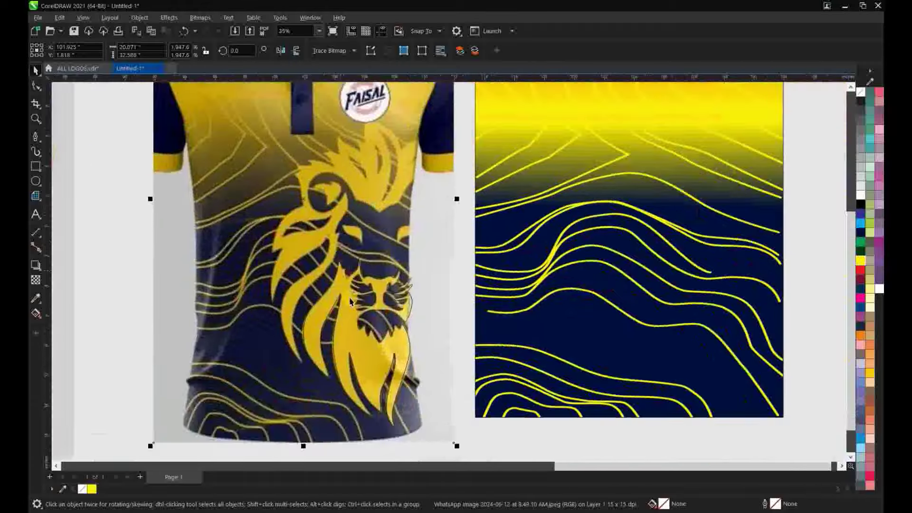
pyautogui.scroll(5, 350, 302)
pyautogui.scroll(3, 350, 302)
# - Trace a closed curved outline around the small yellow leaf shape
pyautogui.click(35, 137)
pyautogui.click(393, 373)
pyautogui.moveTo(397, 225); pyautogui.dragTo(370, 197)
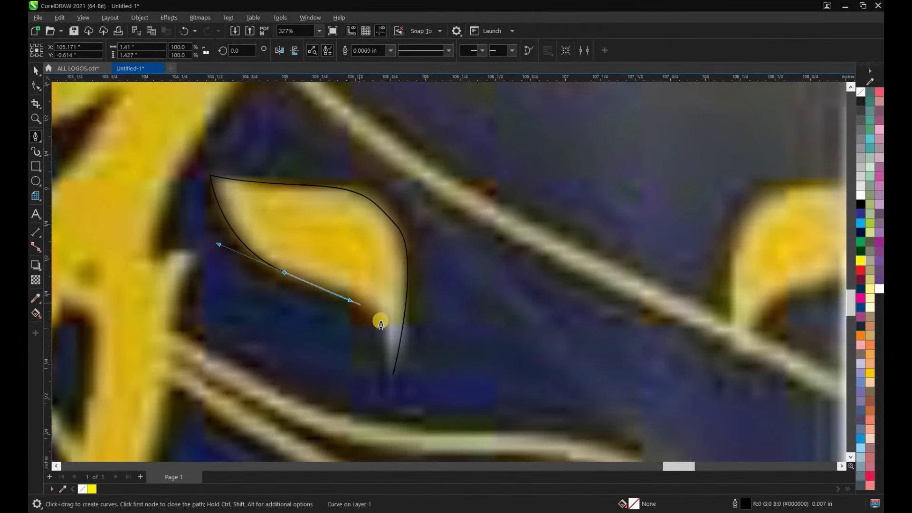
pyautogui.click(394, 374)
# - Duplicate the leaf outline, move it across the face and mirror it horizontally
pyautogui.press('space')
pyautogui.scroll(-2, 407, 352)
pyautogui.moveTo(318, 260); pyautogui.dragTo(564, 261)
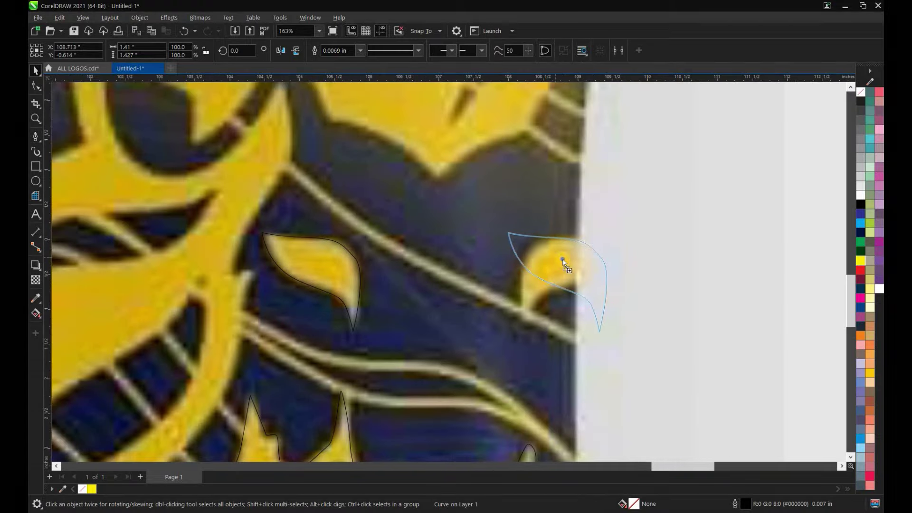
pyautogui.click(282, 51)
pyautogui.scroll(-3, 447, 214)
pyautogui.scroll(3, 447, 213)
pyautogui.click(448, 214)
pyautogui.scroll(-3, 298, 373)
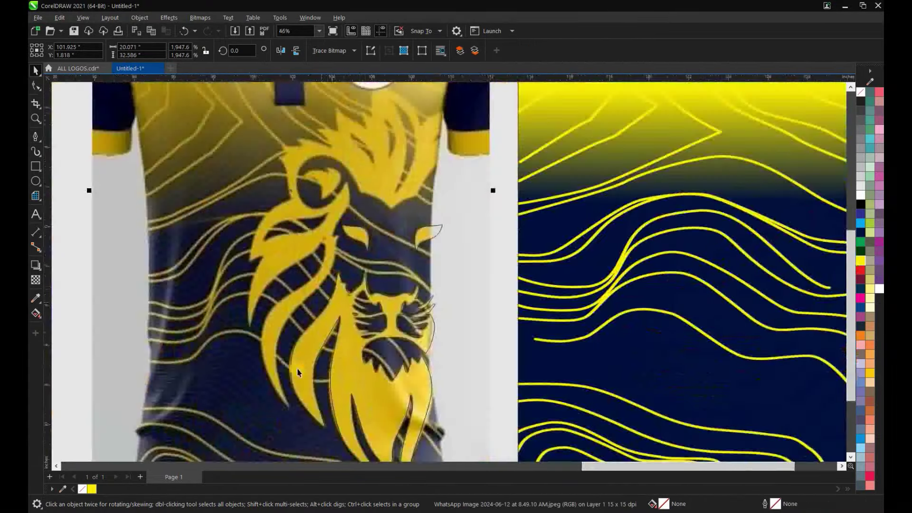
pyautogui.scroll(2, 298, 373)
pyautogui.scroll(2, 274, 414)
pyautogui.click(36, 136)
pyautogui.scroll(-1, 296, 326)
# - Begin a new outline at the mane tip, curving and placing nodes along the mane edge
pyautogui.scroll(-1, 295, 351)
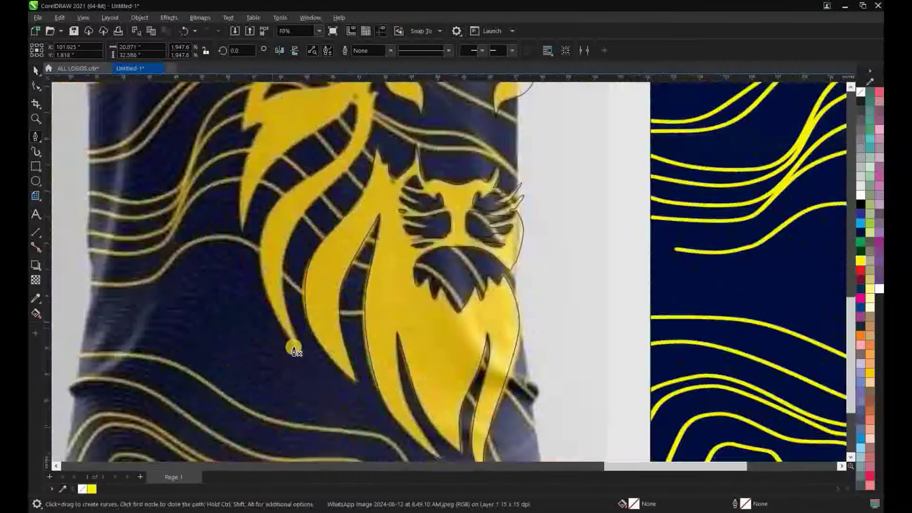
pyautogui.click(293, 350)
pyautogui.scroll(2, 293, 350)
pyautogui.scroll(1, 244, 250)
pyautogui.moveTo(255, 227); pyautogui.dragTo(258, 149)
pyautogui.scroll(1, 263, 255)
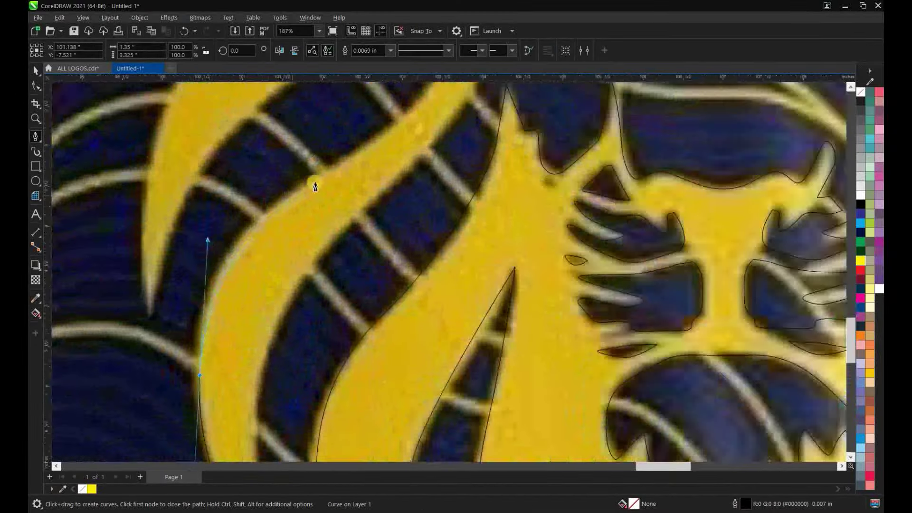
pyautogui.scroll(-2, 385, 253)
pyautogui.scroll(2, 388, 193)
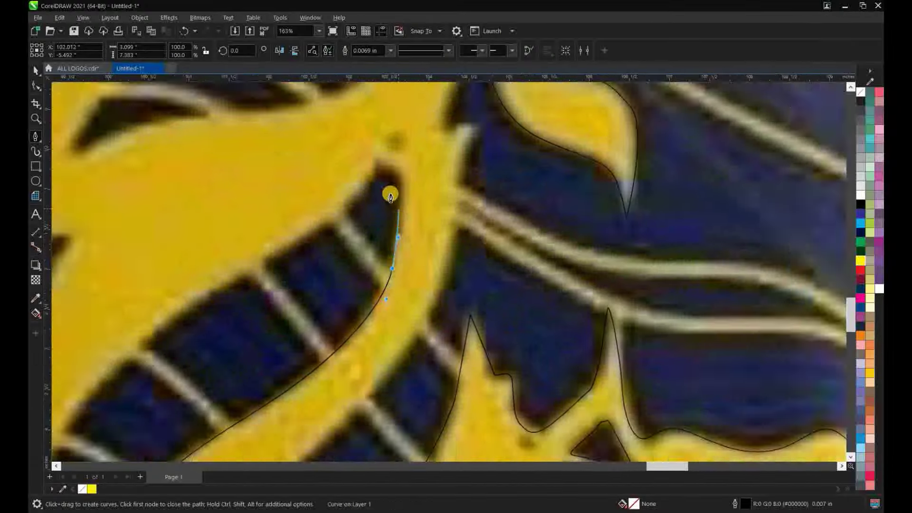
pyautogui.click(360, 183)
pyautogui.scroll(-1, 412, 179)
pyautogui.scroll(1, 412, 179)
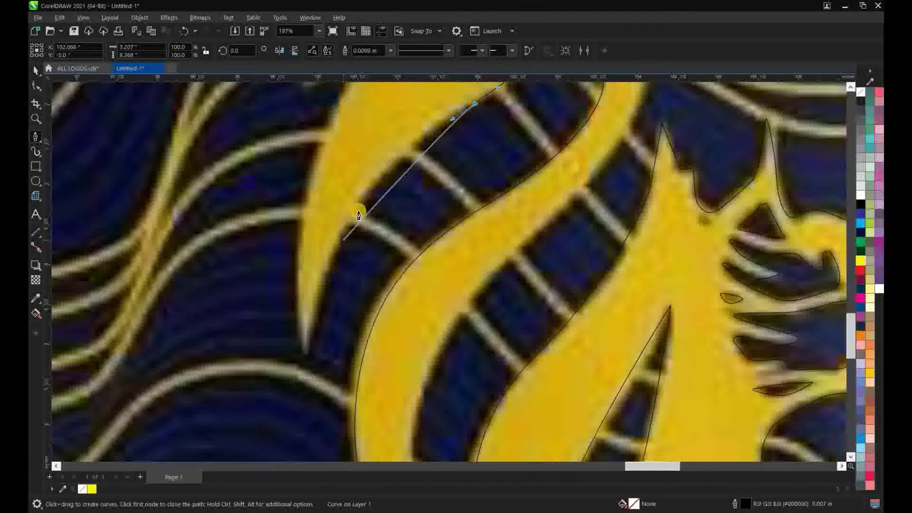
pyautogui.click(319, 312)
pyautogui.scroll(-2, 309, 266)
pyautogui.scroll(1, 332, 197)
pyautogui.scroll(1, 338, 204)
pyautogui.scroll(1, 288, 299)
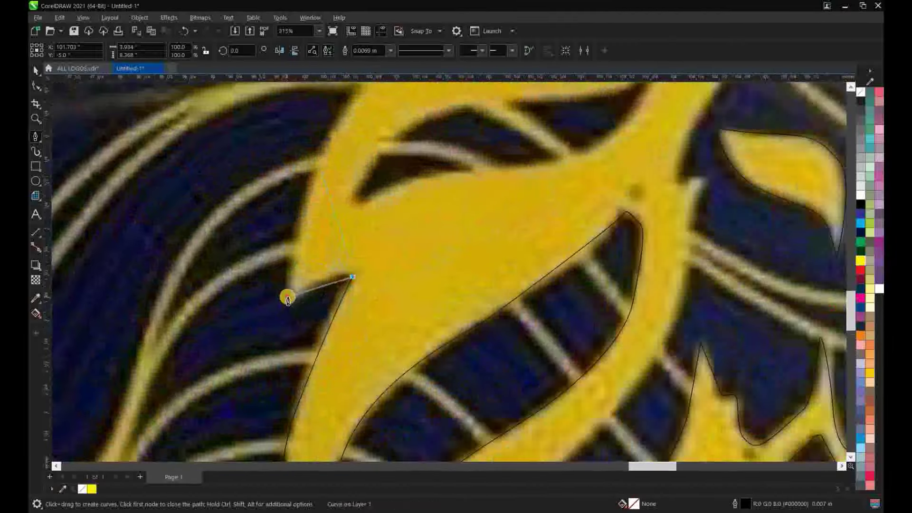
pyautogui.scroll(-5, 288, 300)
pyautogui.scroll(-1, 326, 346)
pyautogui.scroll(3, 350, 315)
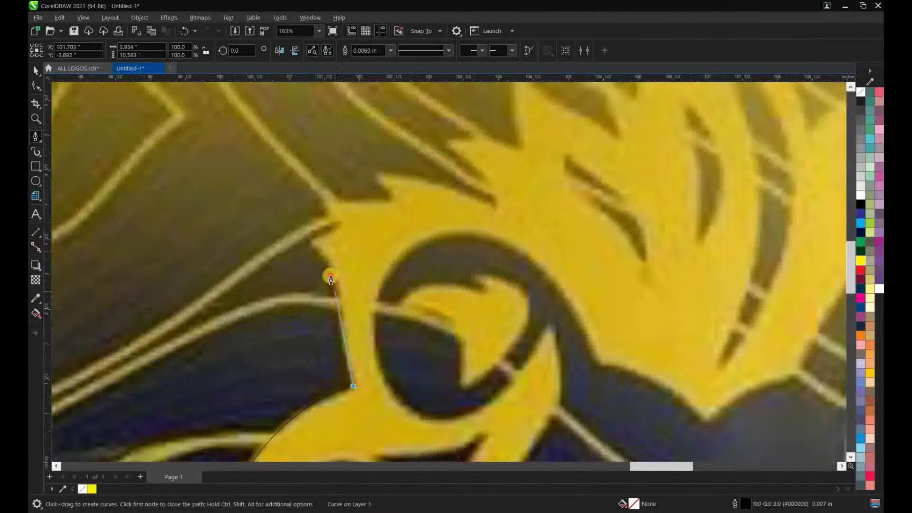
pyautogui.click(326, 275)
pyautogui.scroll(1, 321, 291)
pyautogui.scroll(1, 324, 248)
pyautogui.scroll(-1, 304, 251)
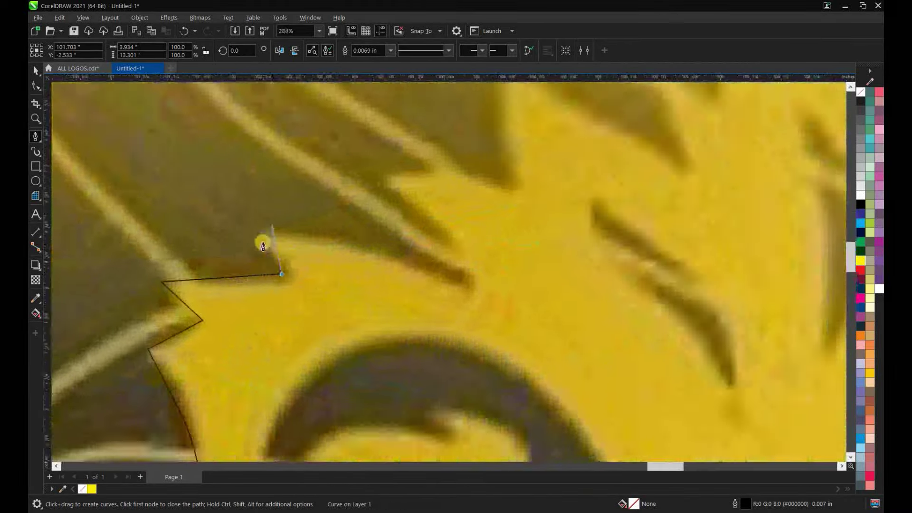
# - Carry the outline over the mane spikes and inner edge, closing it at its start node
pyautogui.click(527, 311)
pyautogui.scroll(3, 346, 281)
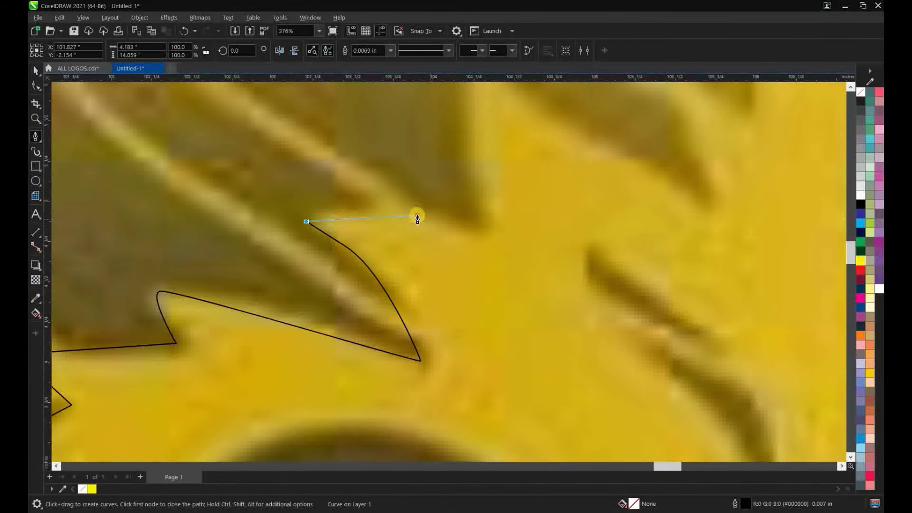
pyautogui.click(492, 233)
pyautogui.scroll(-3, 489, 233)
pyautogui.scroll(2, 335, 237)
pyautogui.click(334, 258)
pyautogui.click(537, 341)
pyautogui.scroll(-2, 537, 332)
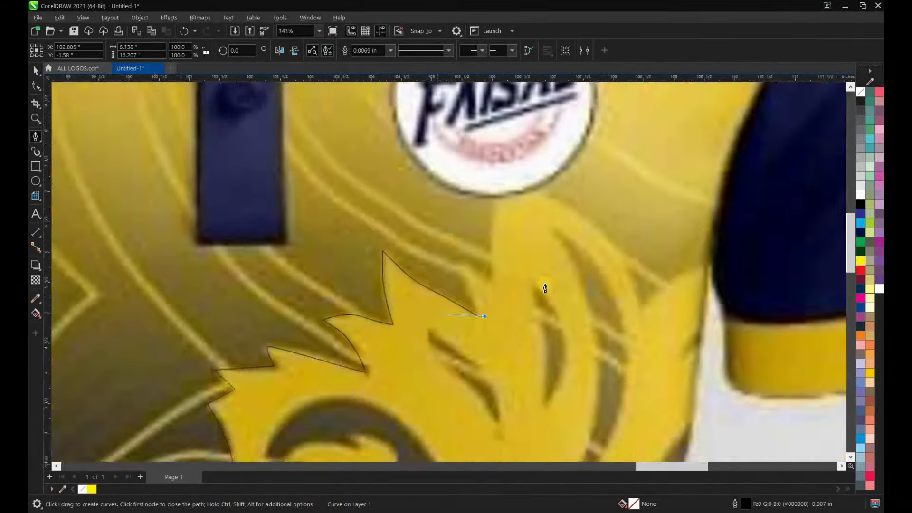
pyautogui.scroll(-1, 506, 247)
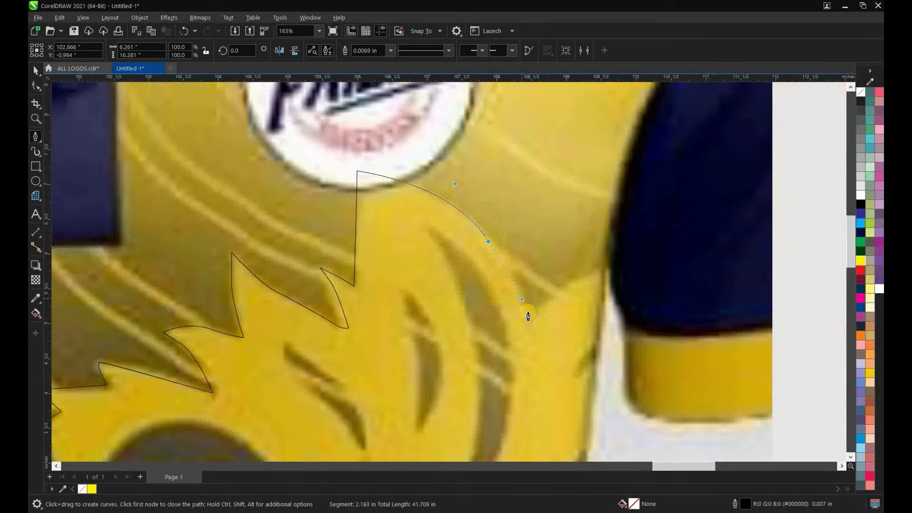
pyautogui.scroll(-1, 527, 315)
pyautogui.scroll(-1, 554, 234)
pyautogui.moveTo(494, 209); pyautogui.dragTo(583, 197)
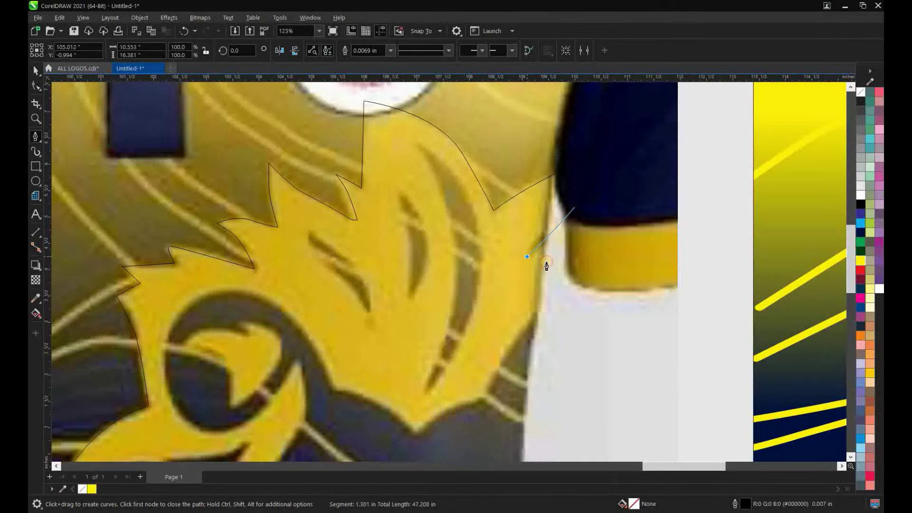
pyautogui.scroll(1, 550, 290)
pyautogui.click(512, 294)
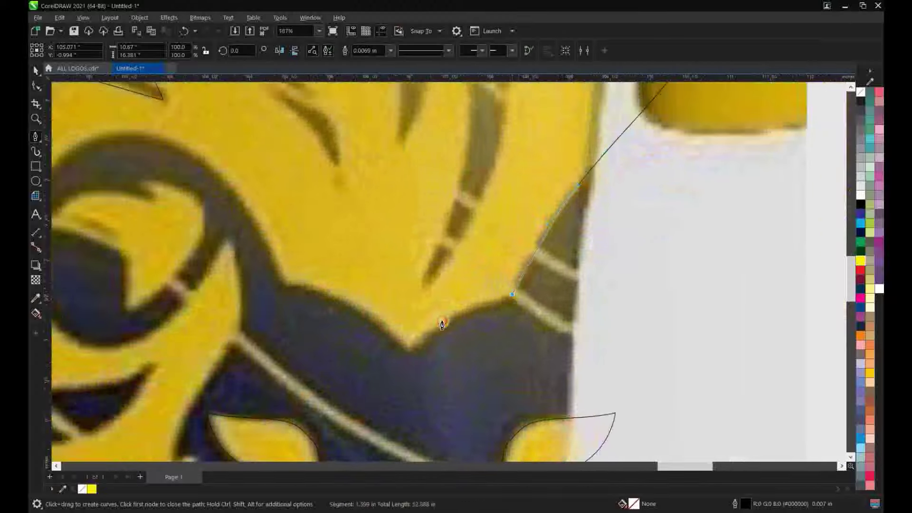
pyautogui.scroll(1, 344, 299)
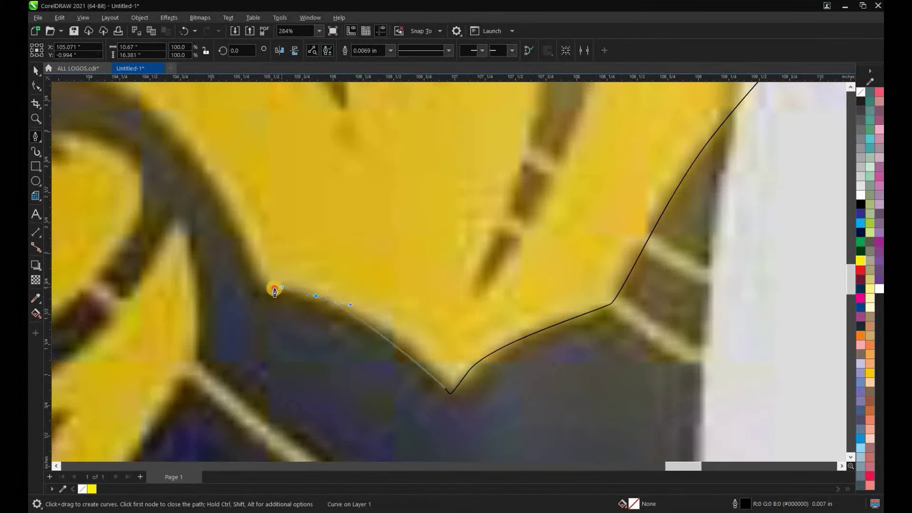
pyautogui.scroll(-2, 274, 291)
pyautogui.scroll(1, 362, 296)
pyautogui.scroll(1, 246, 216)
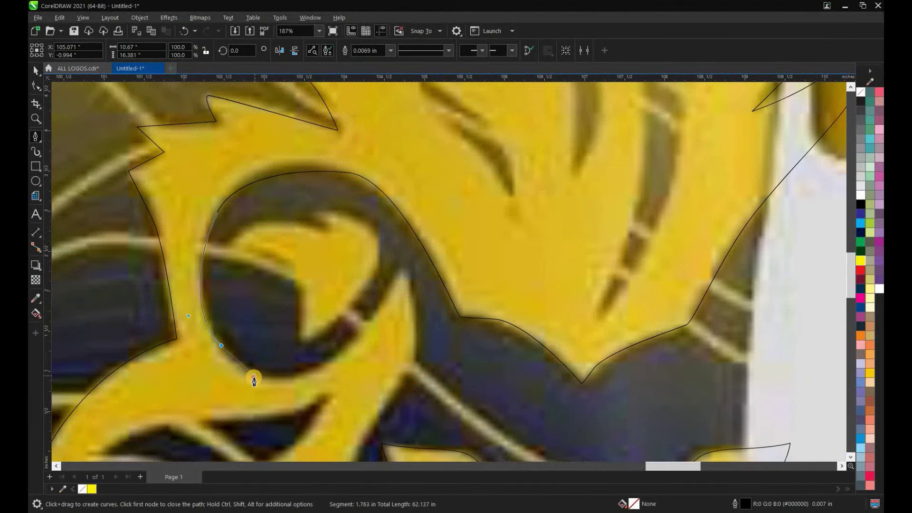
pyautogui.scroll(1, 364, 333)
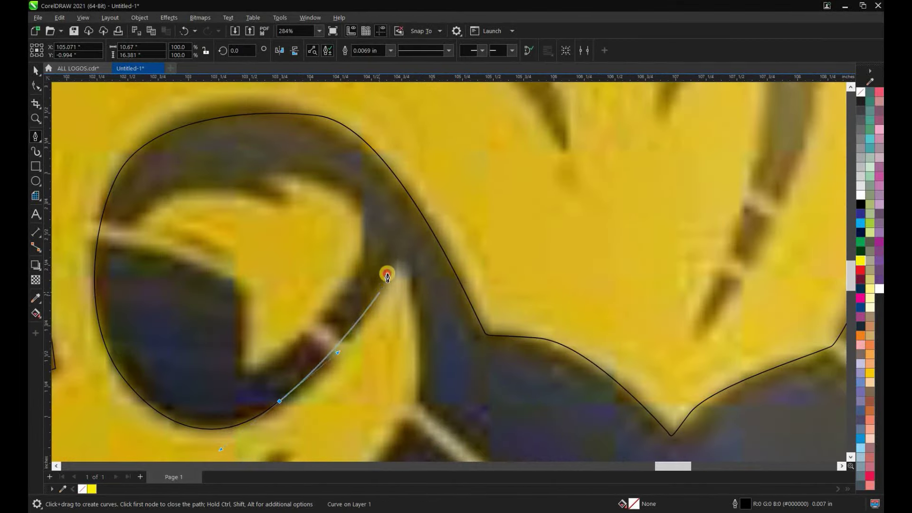
pyautogui.scroll(-1, 399, 256)
pyautogui.scroll(-1, 418, 275)
pyautogui.scroll(2, 386, 322)
pyautogui.moveTo(402, 289); pyautogui.dragTo(399, 309)
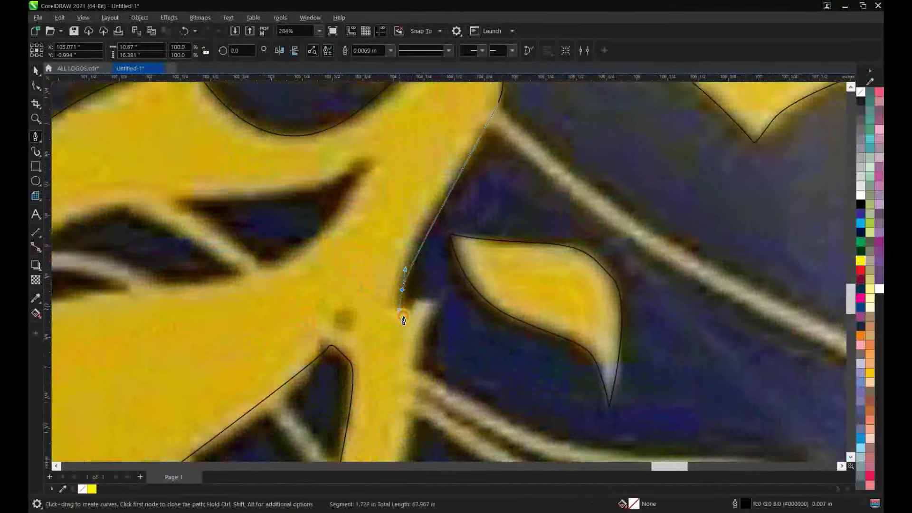
pyautogui.scroll(-1, 428, 263)
pyautogui.scroll(-1, 380, 252)
pyautogui.scroll(-1, 456, 209)
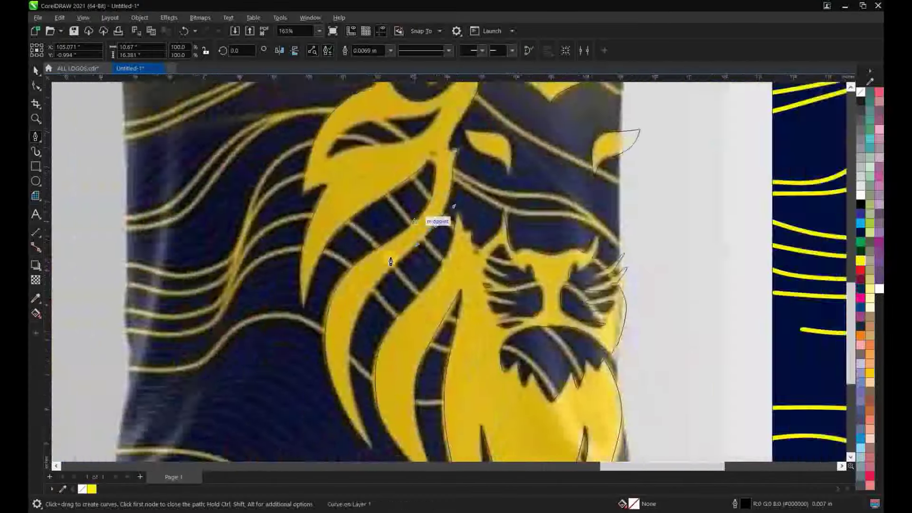
pyautogui.scroll(2, 393, 258)
pyautogui.scroll(-1, 361, 323)
pyautogui.scroll(2, 380, 333)
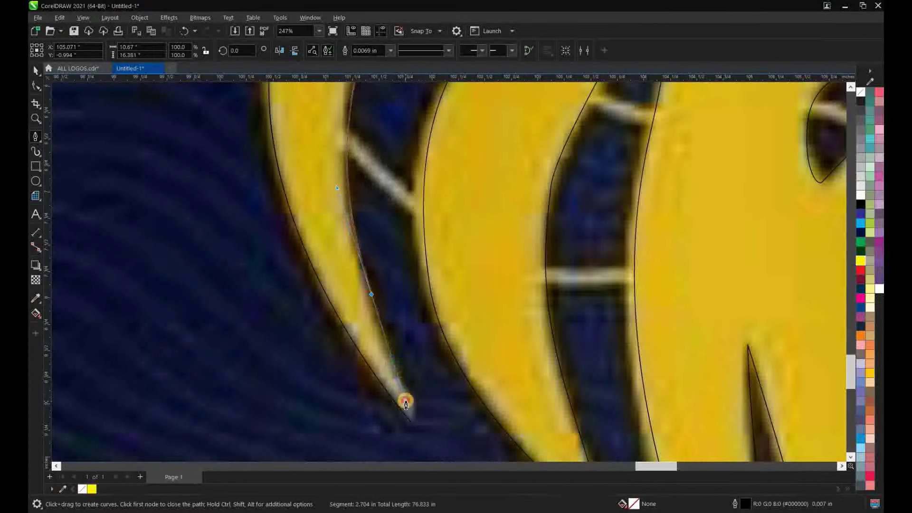
pyautogui.scroll(-1, 390, 375)
pyautogui.scroll(2, 387, 370)
pyautogui.scroll(1, 382, 366)
pyautogui.scroll(-3, 361, 361)
pyautogui.click(331, 357)
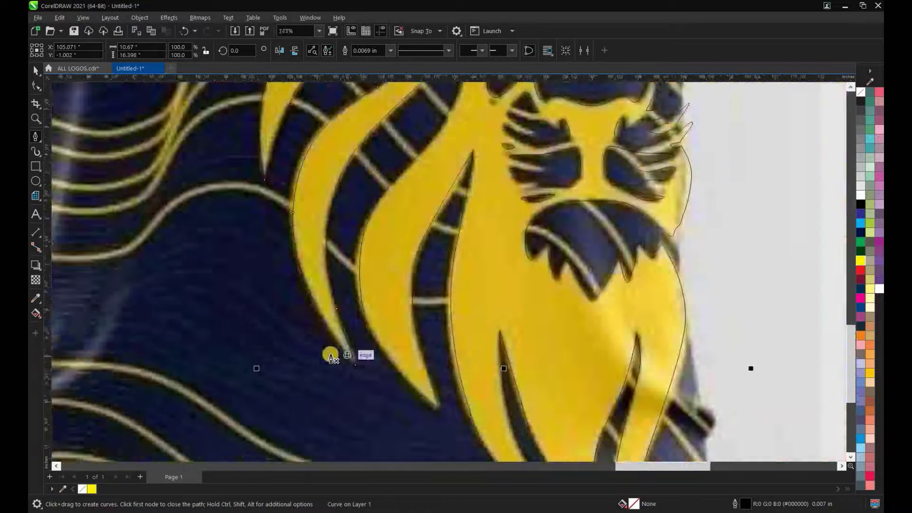
# - Start tracing a new lion cut-out and begin outlining the dark curl in the mane
pyautogui.scroll(-2, 331, 356)
pyautogui.scroll(2, 299, 259)
pyautogui.scroll(1, 522, 228)
pyautogui.click(575, 189)
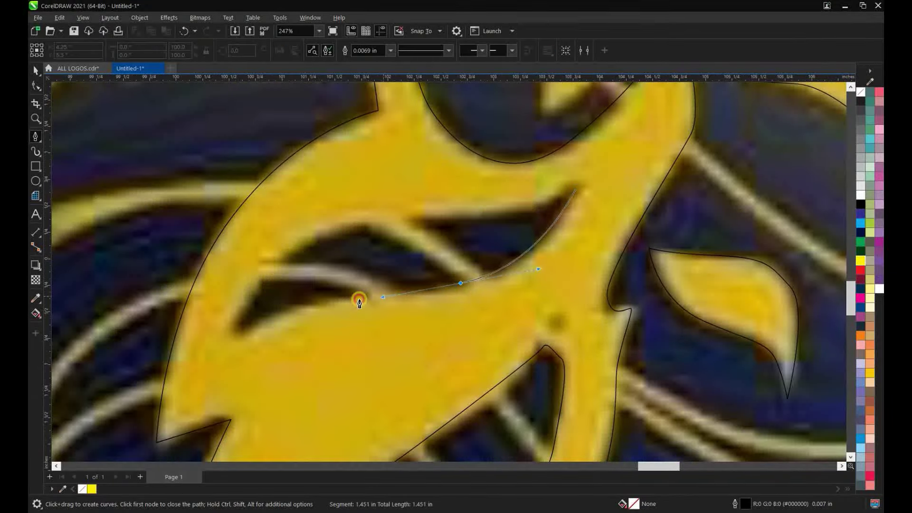
pyautogui.moveTo(300, 306); pyautogui.dragTo(246, 334)
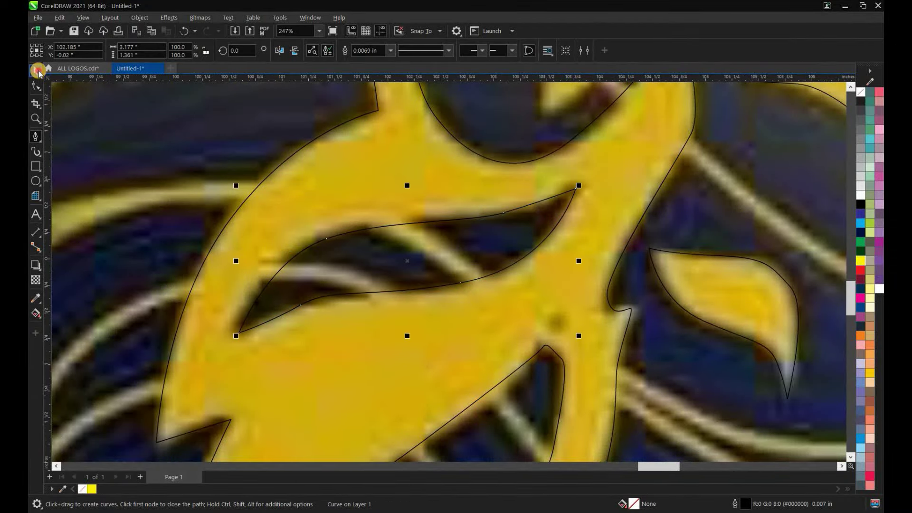
pyautogui.scroll(-3, 380, 269)
pyautogui.scroll(3, 425, 216)
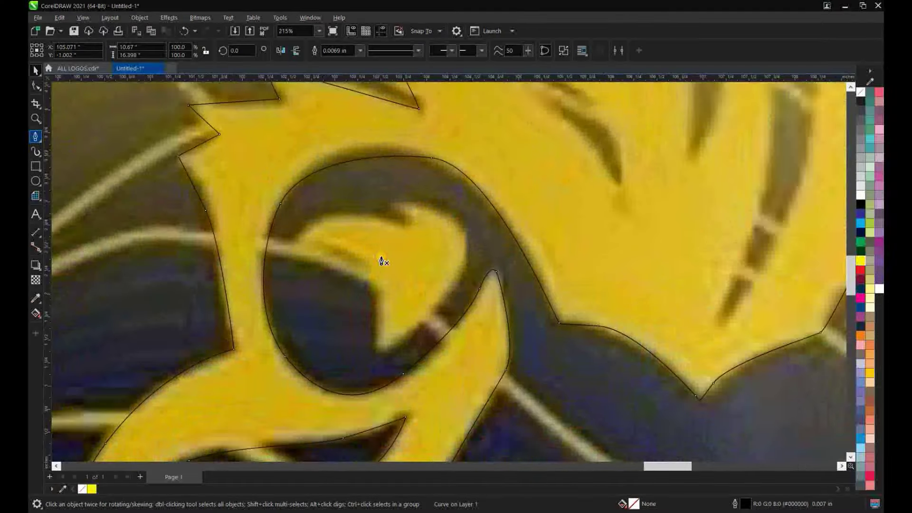
pyautogui.scroll(1, 383, 352)
pyautogui.click(383, 356)
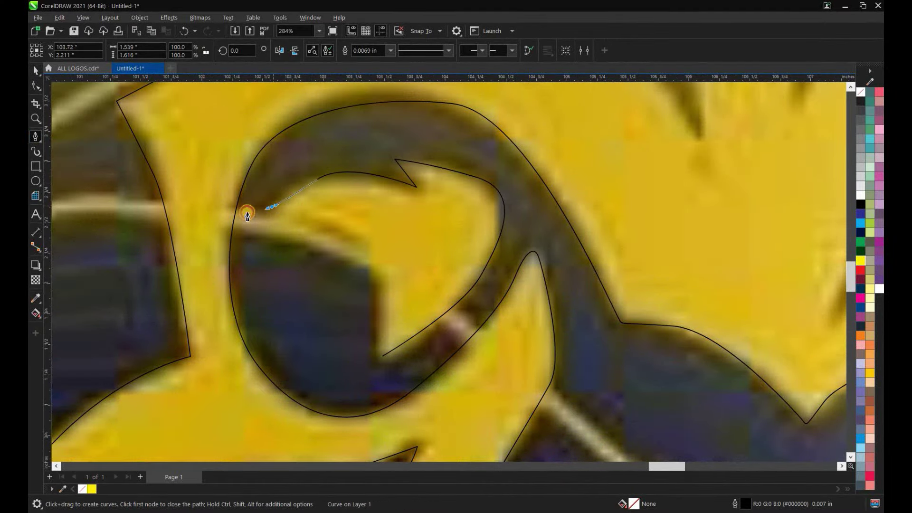
# - Close the dark curl outline at its start node and finish the path
pyautogui.click(381, 356)
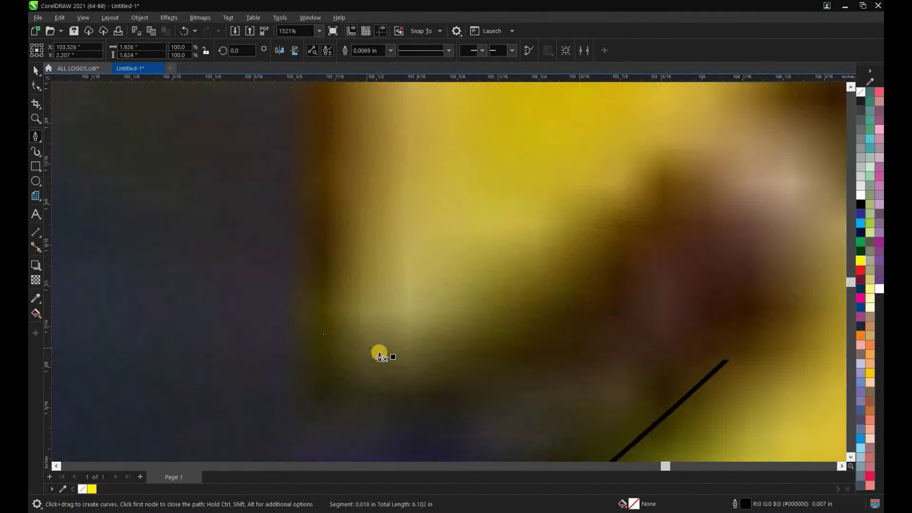
pyautogui.press('space')
pyautogui.scroll(-3, 330, 262)
pyautogui.scroll(-3, 330, 262)
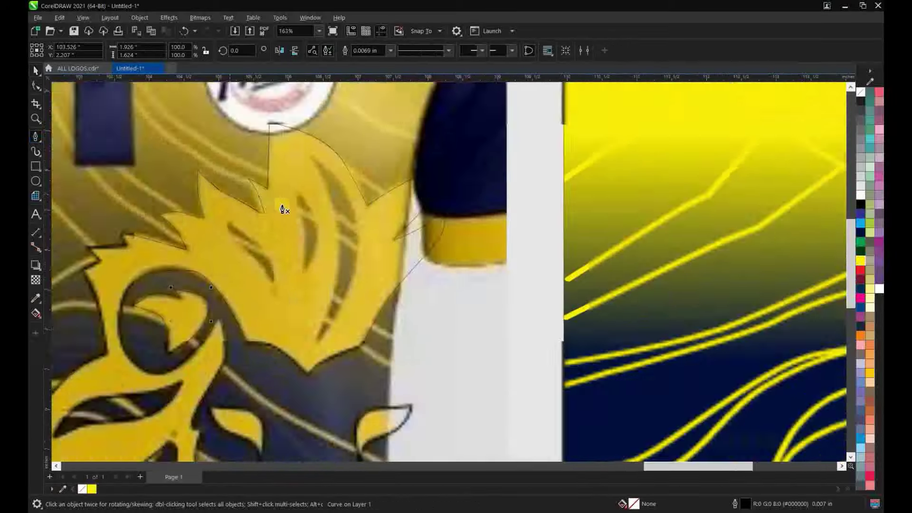
# - Trace a crescent mane strand with curved Pen nodes and close the outline
pyautogui.press('space')
pyautogui.scroll(2, 280, 205)
pyautogui.scroll(-2, 358, 199)
pyautogui.moveTo(360, 245); pyautogui.dragTo(363, 280)
pyautogui.scroll(2, 335, 176)
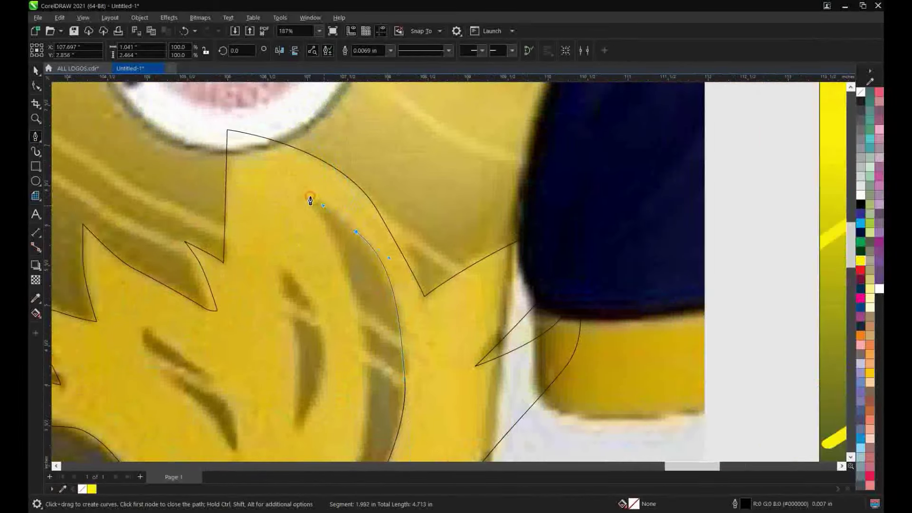
pyautogui.click(297, 106)
pyautogui.scroll(1, 375, 266)
pyautogui.click(317, 166)
pyautogui.scroll(-1, 320, 155)
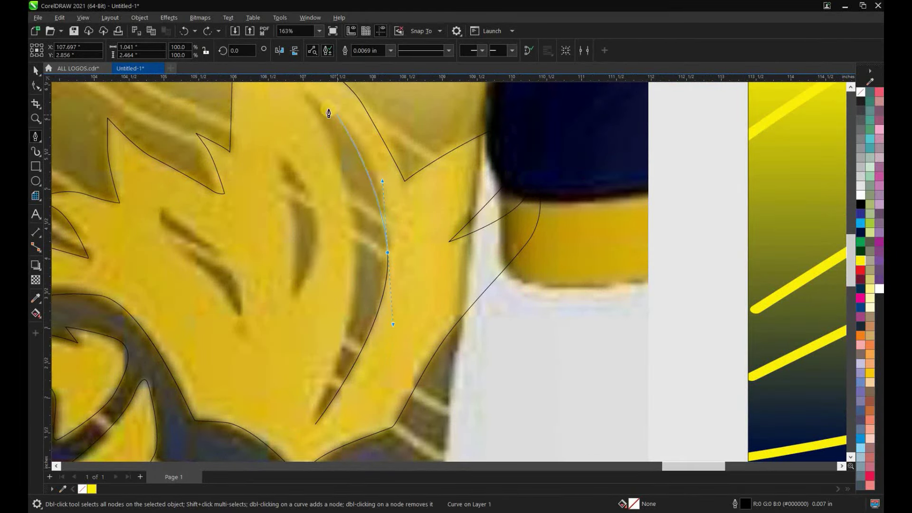
pyautogui.scroll(-1, 346, 204)
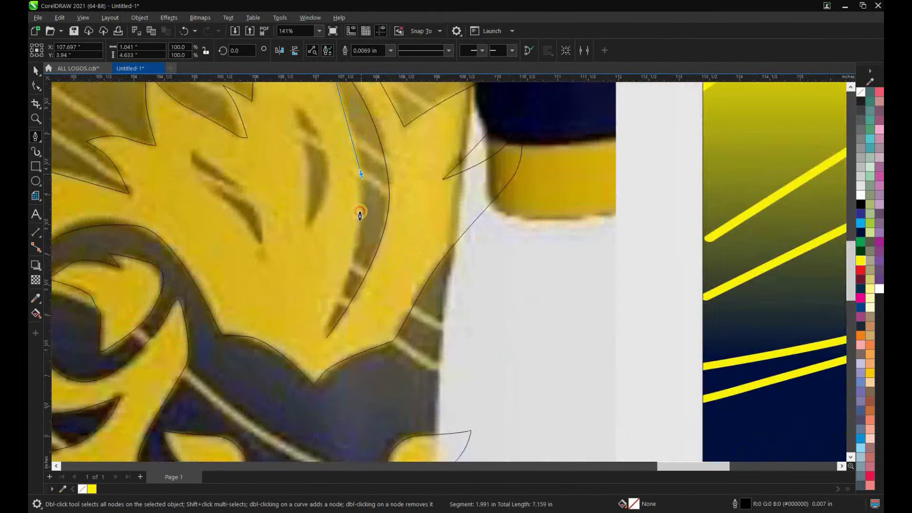
pyautogui.scroll(2, 345, 290)
pyautogui.click(316, 372)
# - Outline the next dark mane strand as a closed shape
pyautogui.scroll(-1, 340, 379)
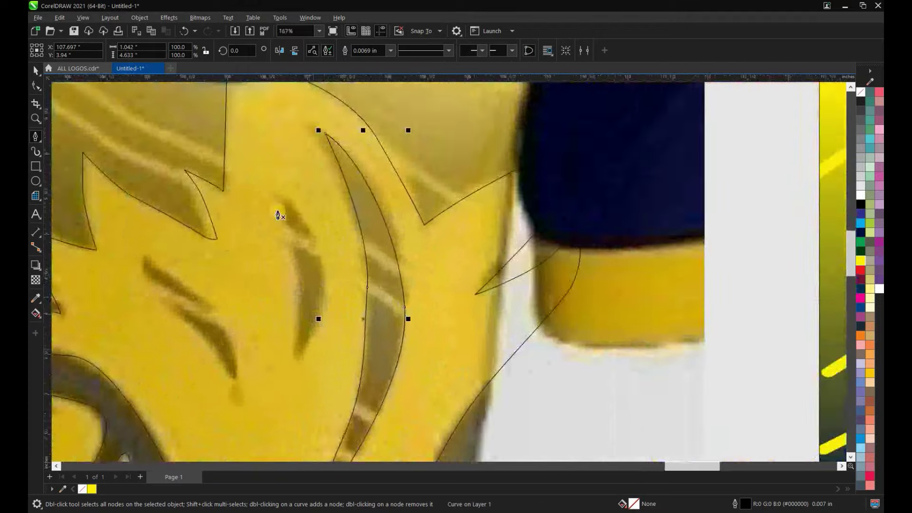
pyautogui.scroll(1, 279, 212)
pyautogui.click(293, 359)
pyautogui.click(286, 193)
pyautogui.scroll(-2, 286, 193)
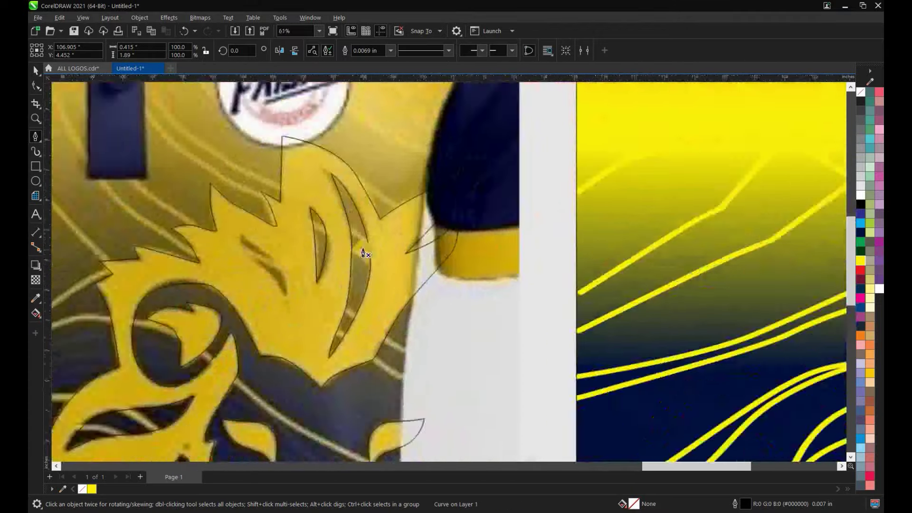
pyautogui.scroll(1, 380, 218)
# - Draw a Freehand straight line down the inner strand and bend it into a crescent with the Shape tool
pyautogui.click(57, 149)
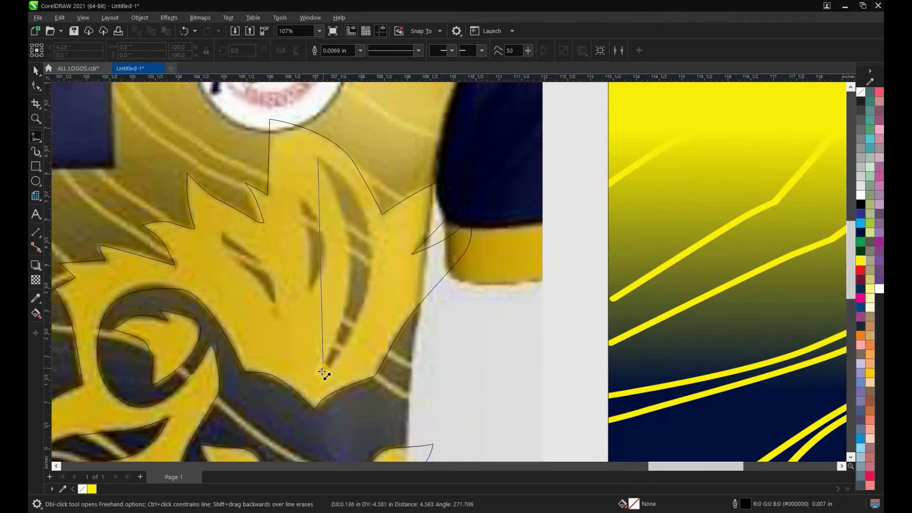
pyautogui.click(323, 372)
pyautogui.click(36, 85)
pyautogui.scroll(1, 321, 238)
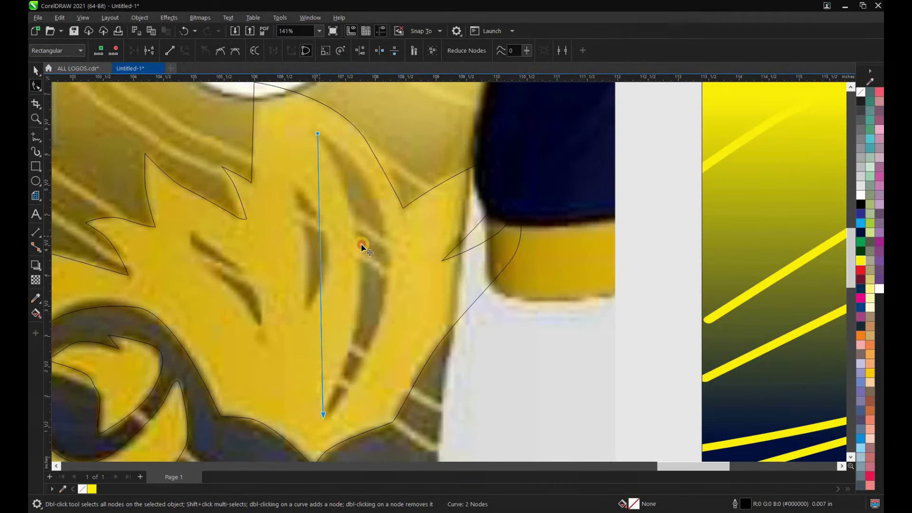
pyautogui.scroll(2, 340, 233)
pyautogui.press('F5')
pyautogui.click(281, 169)
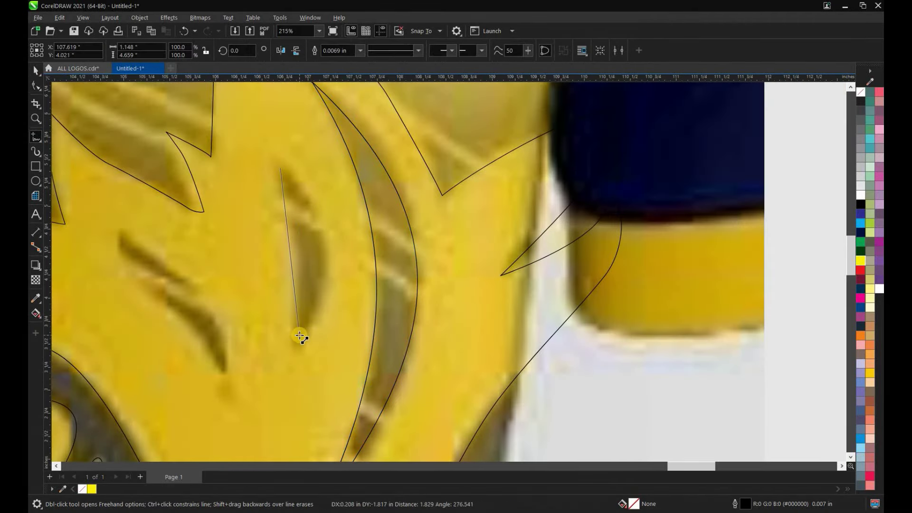
pyautogui.click(36, 85)
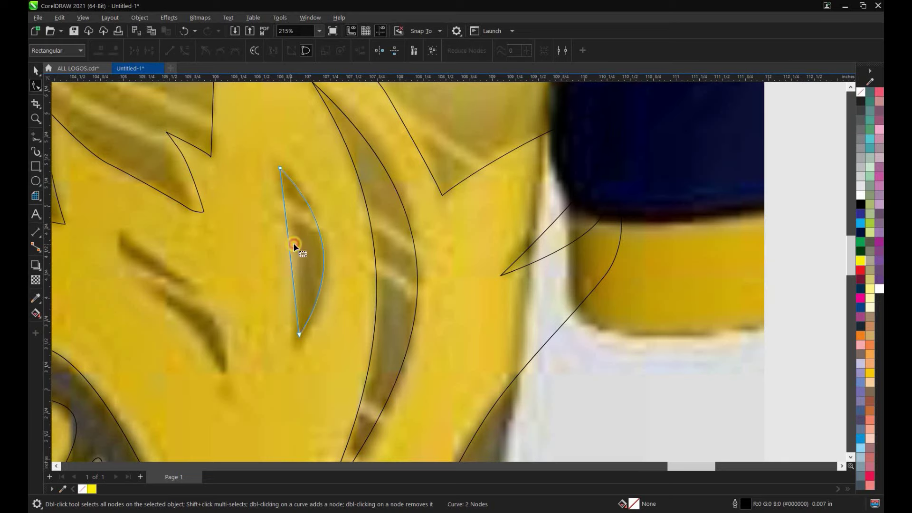
pyautogui.scroll(-2, 266, 254)
pyautogui.scroll(4, 237, 263)
# - Trace the small dark streak with Pen curves and return to the Pick tool
pyautogui.click(36, 137)
pyautogui.click(72, 161)
pyautogui.click(263, 281)
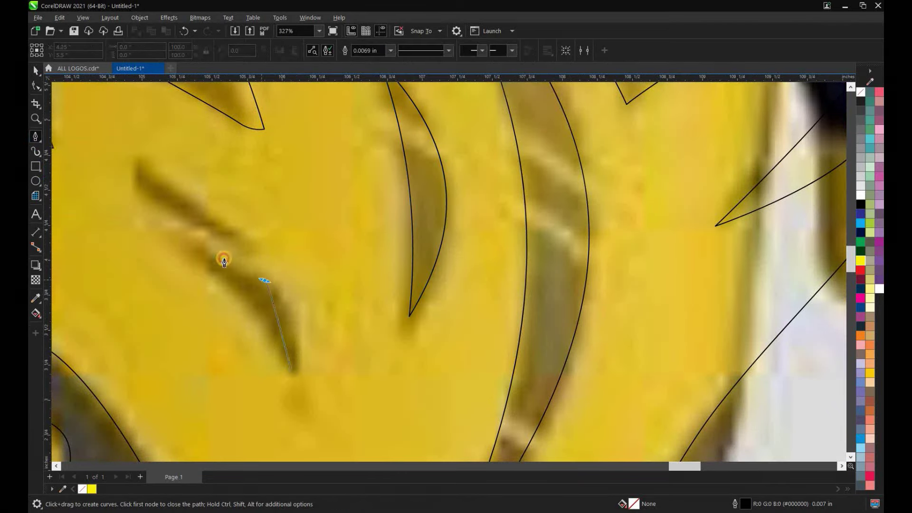
pyautogui.scroll(-1, 273, 338)
pyautogui.scroll(-1, 259, 300)
pyautogui.scroll(2, 183, 265)
pyautogui.moveTo(246, 293); pyautogui.dragTo(273, 324)
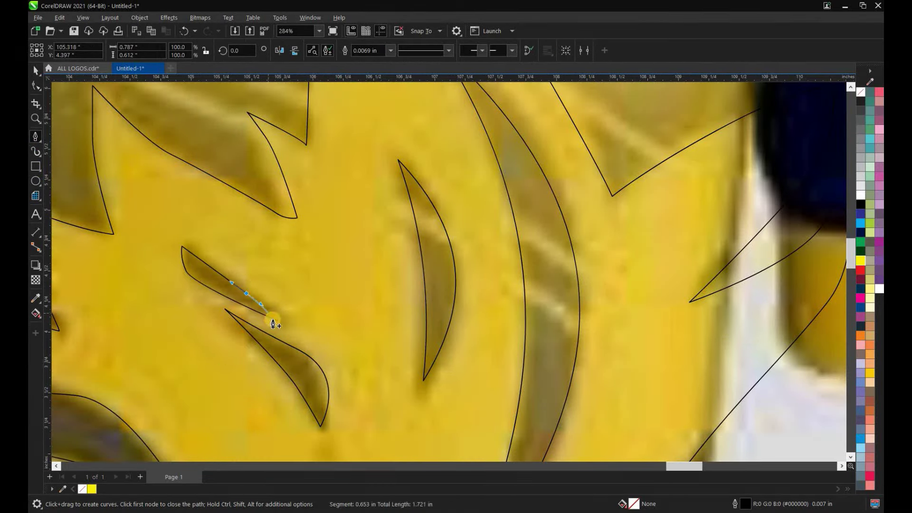
pyautogui.scroll(-2, 273, 324)
pyautogui.press('space')
pyautogui.scroll(-2, 304, 238)
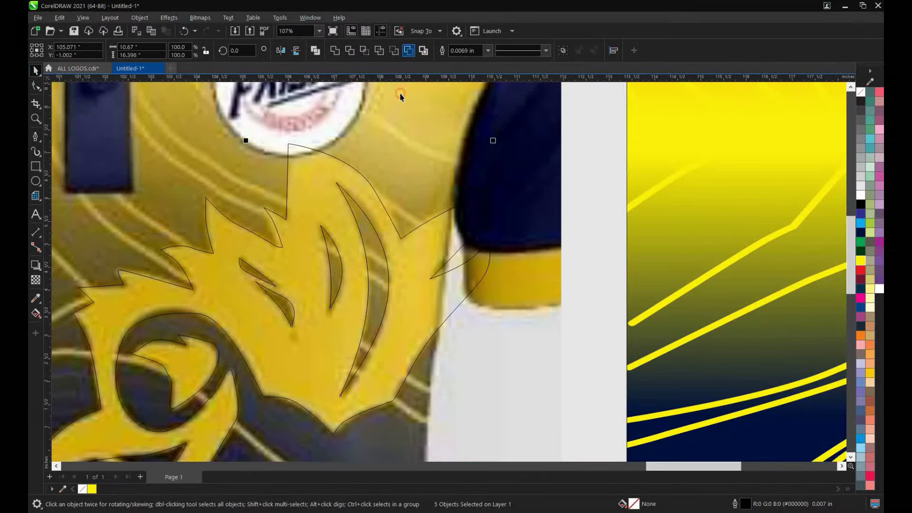
# - Drag the traced lion onto the pattern panel and colour it a deeper golden yellow
pyautogui.scroll(-3, 400, 97)
pyautogui.scroll(-1, 389, 190)
pyautogui.scroll(1, 380, 273)
pyautogui.scroll(-1, 380, 272)
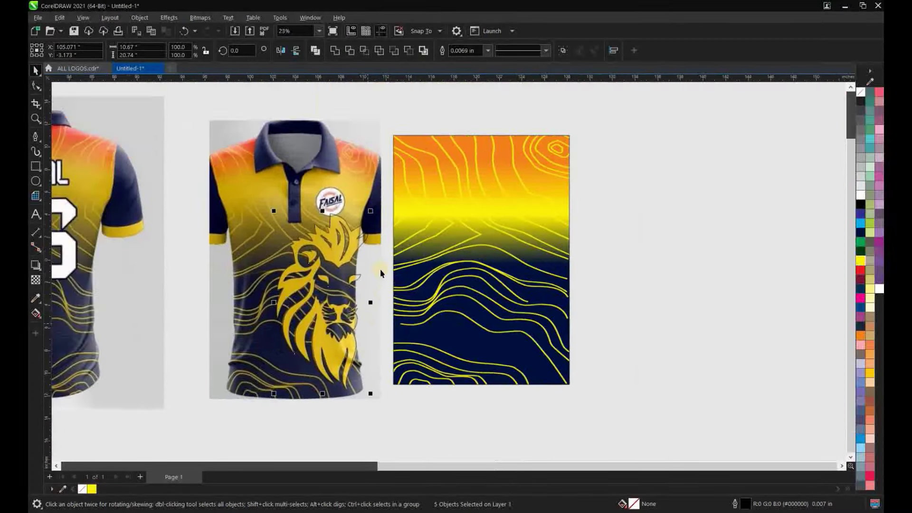
pyautogui.moveTo(322, 252)
pyautogui.mouseDown()
pyautogui.moveTo(569, 252)
pyautogui.moveTo(568, 240)
pyautogui.mouseUp()
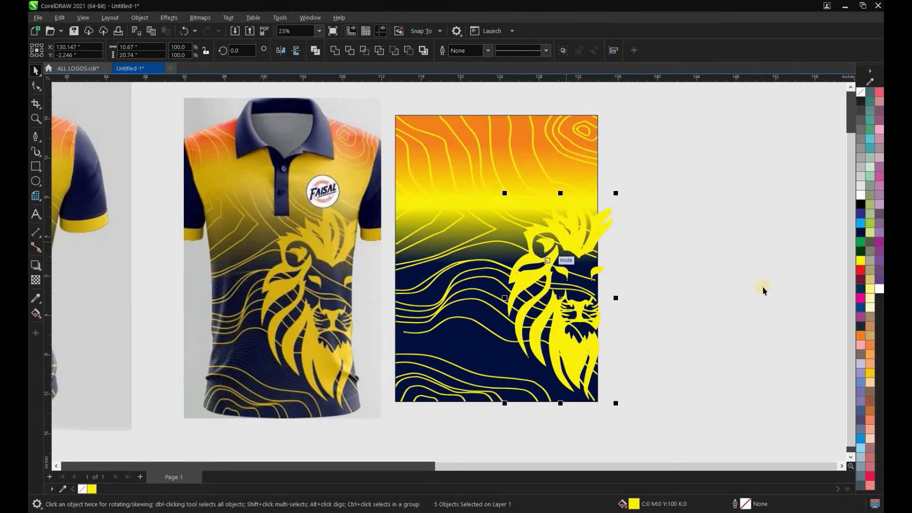
pyautogui.click(873, 373)
# - Inside the panel's contents, recolour the wavy contour lines golden yellow
pyautogui.doubleClick(459, 245)
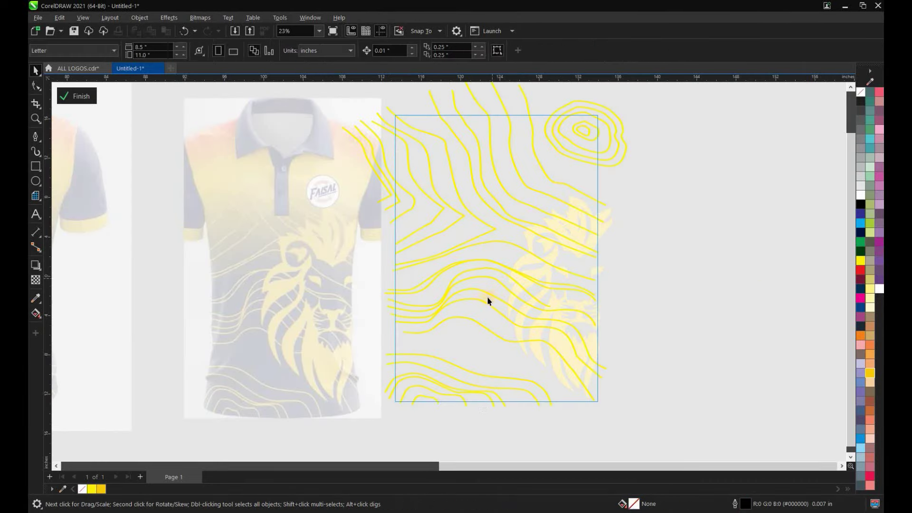
pyautogui.click(487, 301)
pyautogui.rightClick(875, 346)
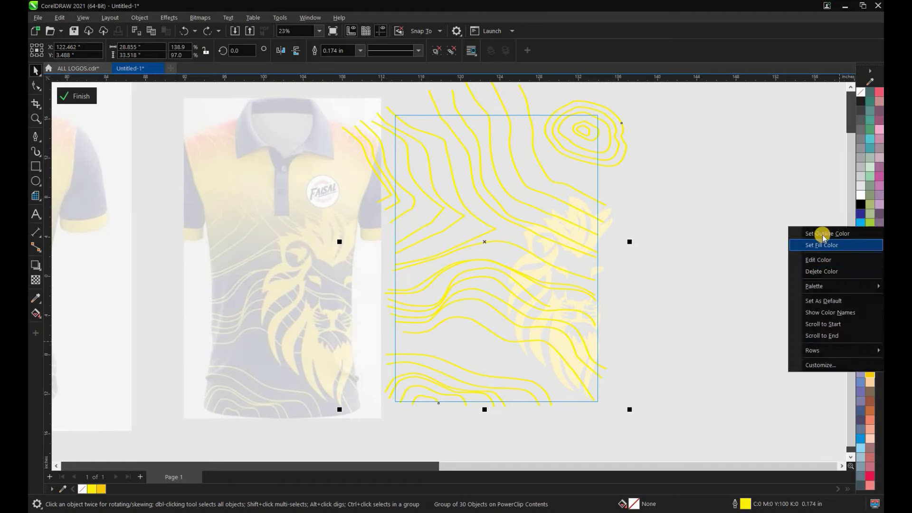
pyautogui.click(808, 233)
pyautogui.click(77, 96)
# - Adjust the panel gradient so the yellow blends into navy lower down
pyautogui.scroll(1, 436, 333)
pyautogui.scroll(-1, 436, 333)
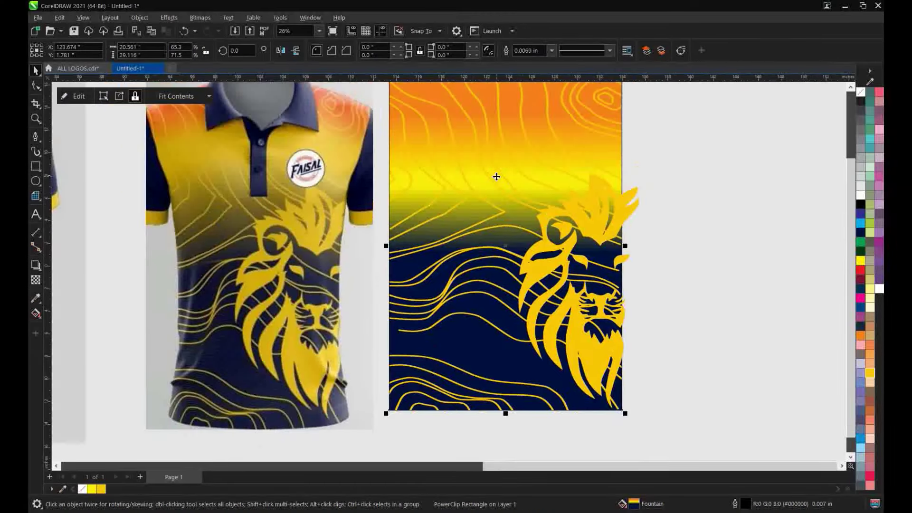
pyautogui.press('g')
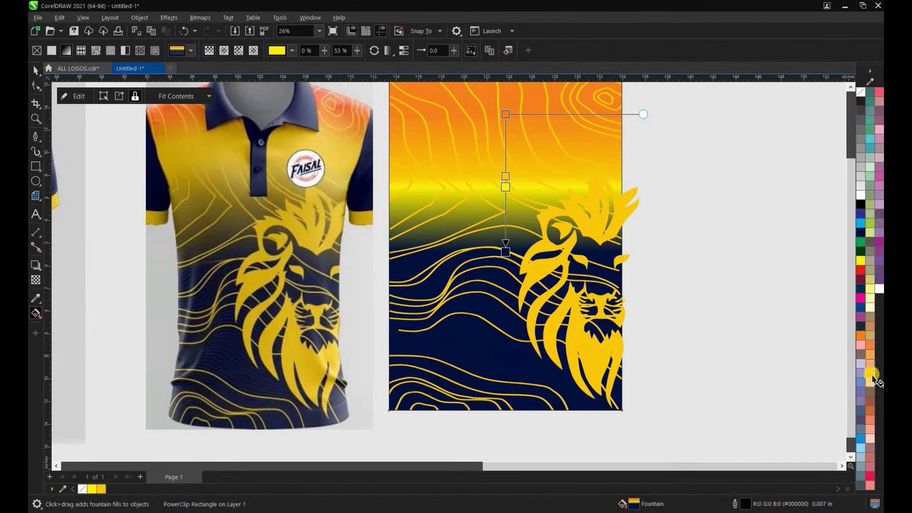
pyautogui.moveTo(509, 181); pyautogui.dragTo(505, 223)
pyautogui.scroll(-1, 434, 229)
pyautogui.press('space')
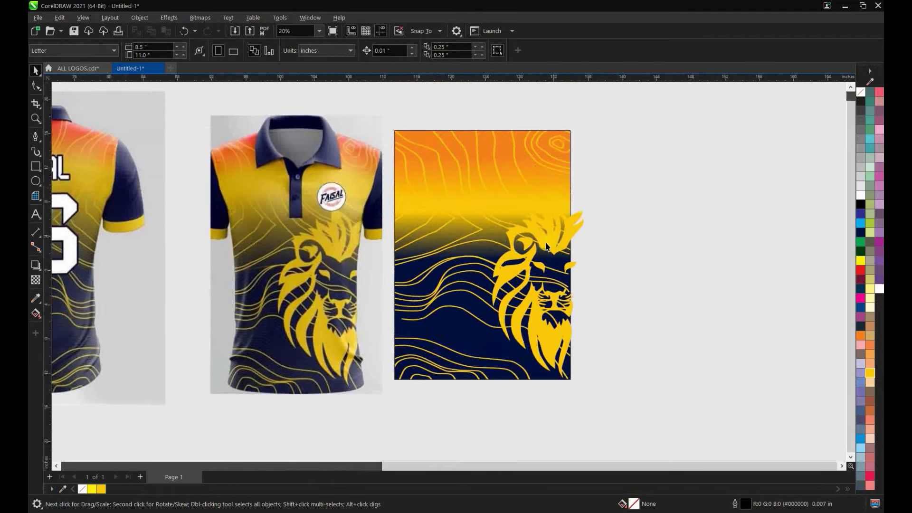
# - PowerClip the five lion pieces into the pattern panel, enlarging them slightly and shifting left
pyautogui.moveTo(491, 417); pyautogui.dragTo(491, 407)
pyautogui.scroll(2, 518, 328)
pyautogui.rightClick(506, 222)
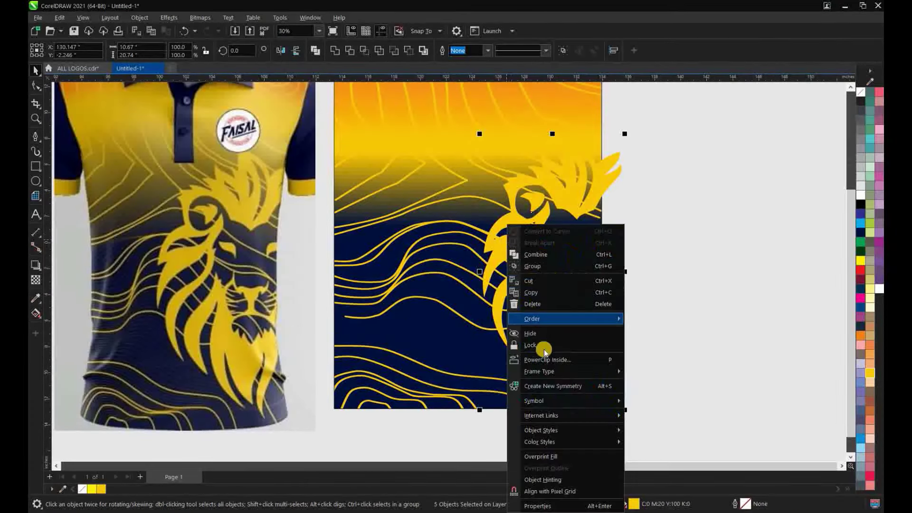
pyautogui.click(456, 255)
pyautogui.click(463, 371)
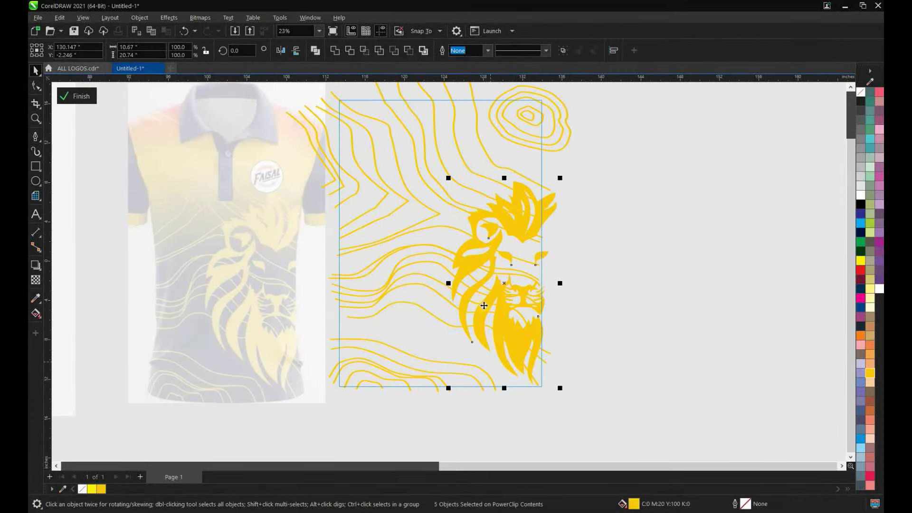
pyautogui.scroll(1, 518, 280)
pyautogui.scroll(-2, 521, 274)
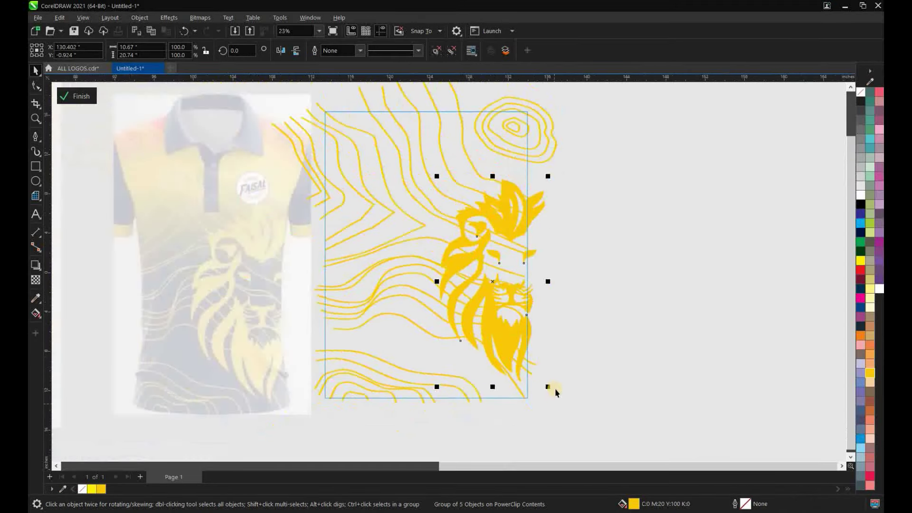
pyautogui.moveTo(555, 388); pyautogui.dragTo(559, 392)
pyautogui.scroll(1, 511, 315)
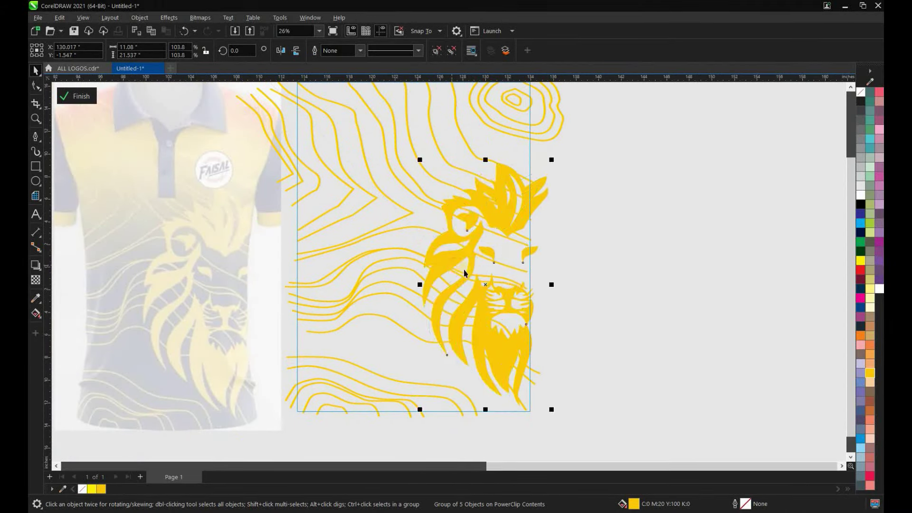
pyautogui.moveTo(456, 262); pyautogui.dragTo(443, 264)
pyautogui.scroll(1, 528, 280)
pyautogui.click(76, 96)
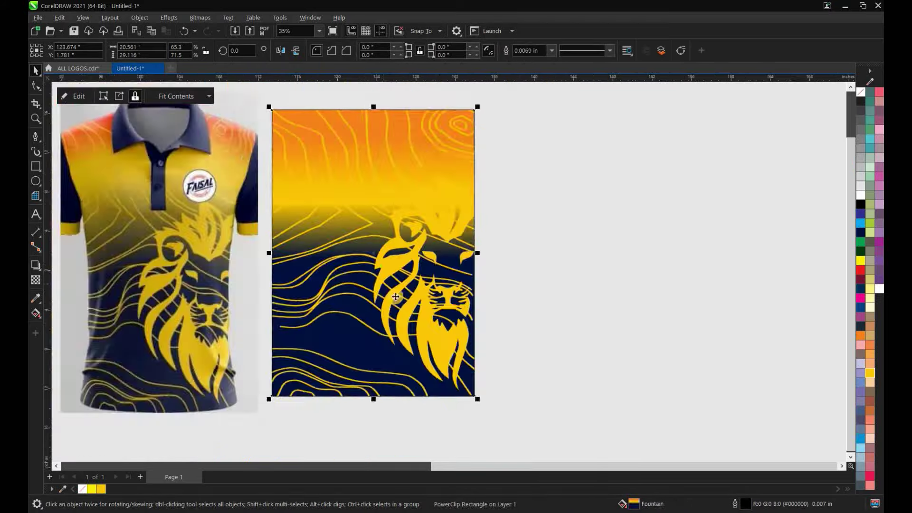
# - Recheck the lion inside the front panel, then select the finished panel
pyautogui.doubleClick(420, 325)
pyautogui.scroll(1, 420, 269)
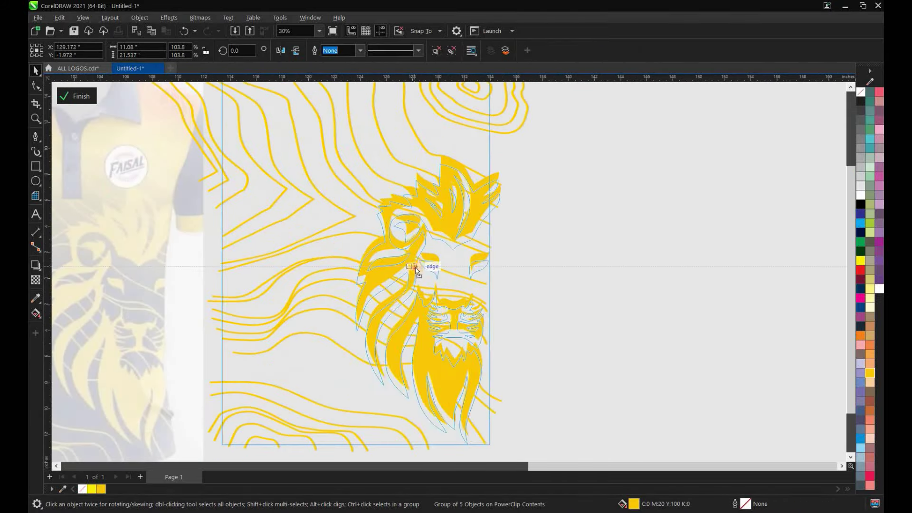
pyautogui.keyDown('ctrl'); pyautogui.click(545, 241); pyautogui.keyUp('ctrl')
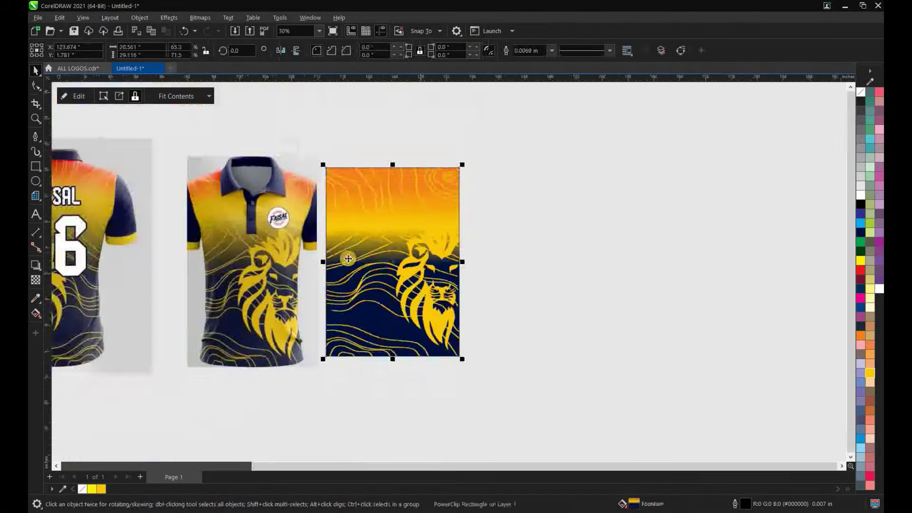
pyautogui.click(318, 258)
pyautogui.scroll(-1, 319, 258)
pyautogui.scroll(1, 332, 266)
pyautogui.scroll(1, 373, 280)
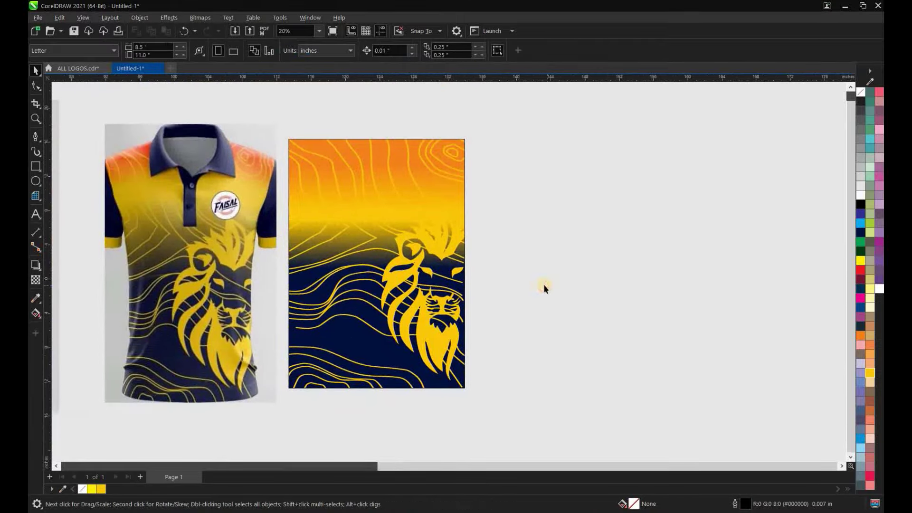
pyautogui.hotkey('ctrl', 'i')
# - Import the shirt sketches from the SKETCH folder and delete the unneeded ones
pyautogui.click(72, 190)
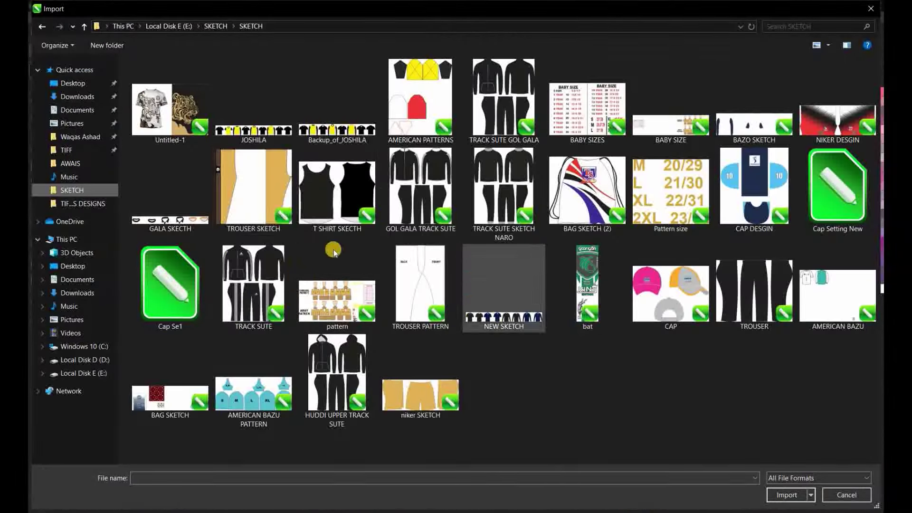
pyautogui.doubleClick(337, 129)
pyautogui.click(491, 136)
pyautogui.scroll(-1, 478, 255)
pyautogui.scroll(-1, 478, 255)
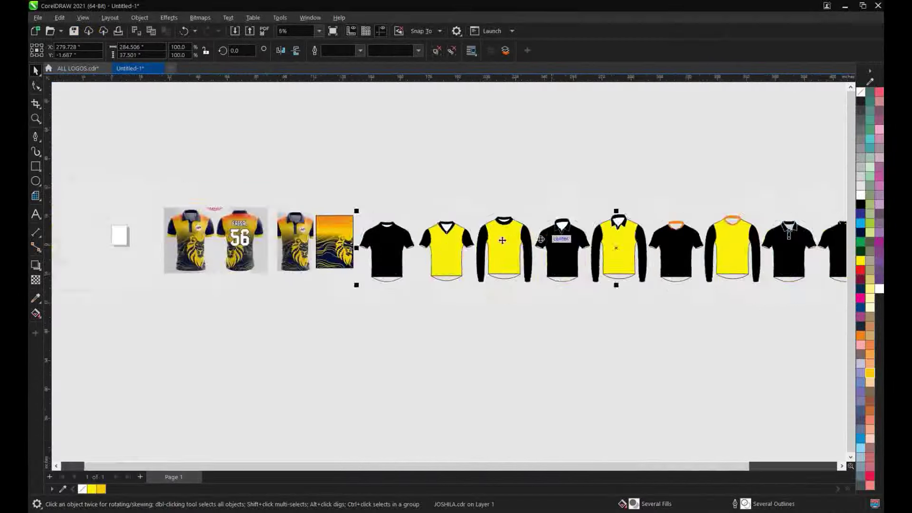
pyautogui.moveTo(653, 194); pyautogui.dragTo(743, 326)
pyautogui.hscroll(2, 743, 326)
pyautogui.press('Delete')
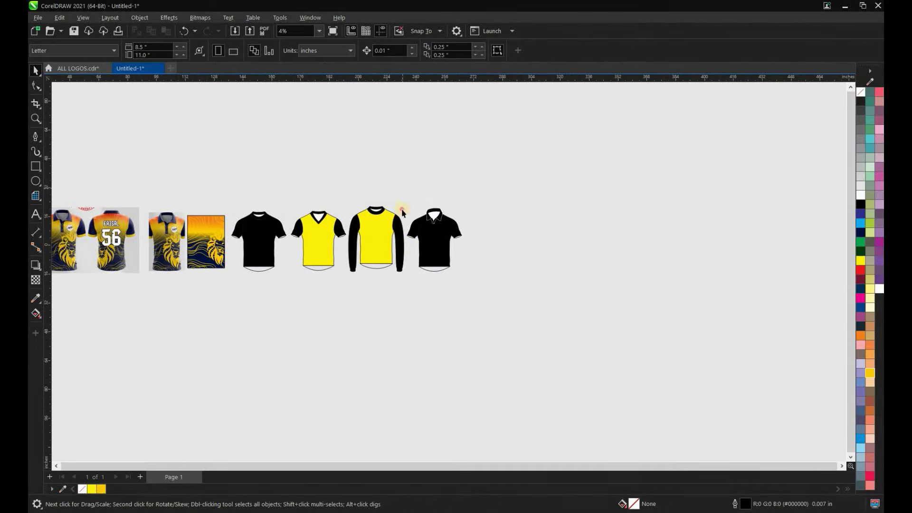
pyautogui.press('Delete')
# - PowerClip the gradient pattern panel into the black polo body and move it left
pyautogui.moveTo(368, 247); pyautogui.dragTo(320, 247)
pyautogui.scroll(2, 285, 256)
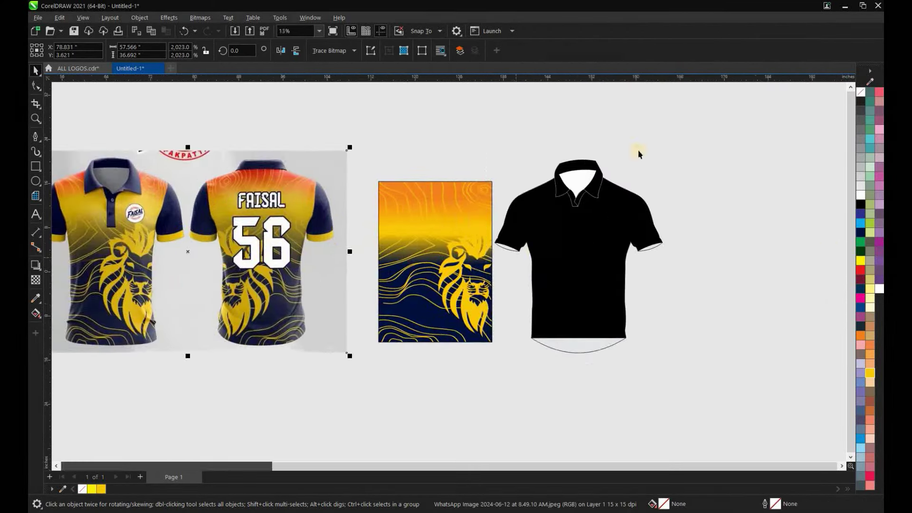
pyautogui.scroll(1, 386, 266)
pyautogui.click(489, 266)
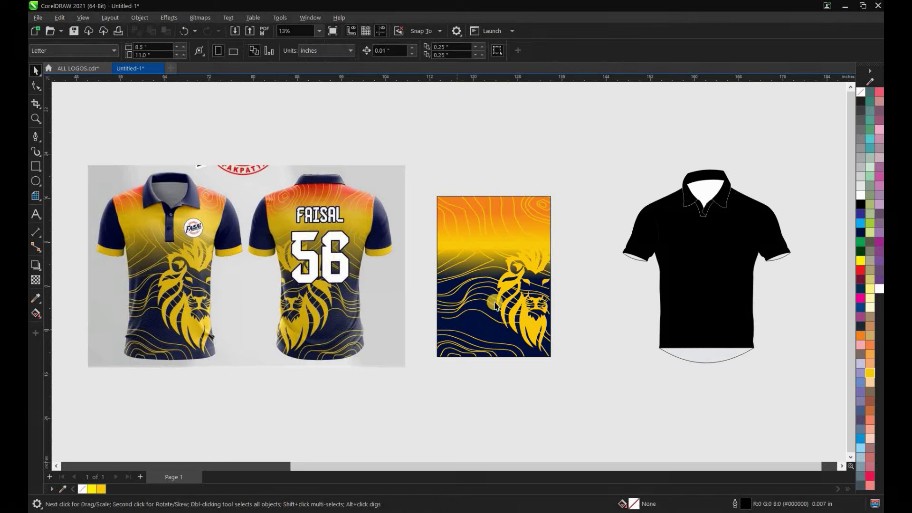
pyautogui.rightClick(489, 266)
pyautogui.click(518, 288)
pyautogui.click(648, 202)
pyautogui.moveTo(648, 202); pyautogui.dragTo(439, 202)
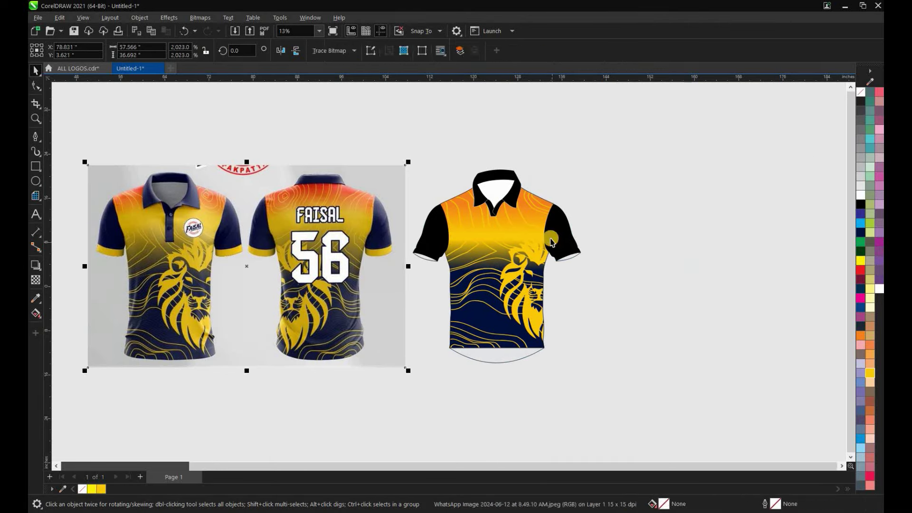
# - Colour the right and left sleeves navy
pyautogui.scroll(1, 551, 225)
pyautogui.click(565, 233)
pyautogui.click(860, 289)
pyautogui.click(388, 235)
pyautogui.click(860, 289)
# - Recolour the left sleeve a darker navy
pyautogui.click(503, 171)
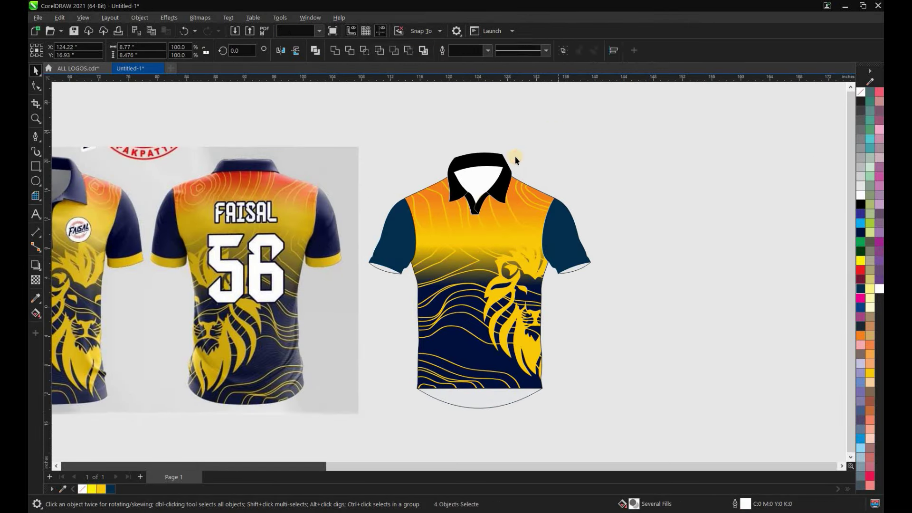
pyautogui.scroll(-1, 481, 274)
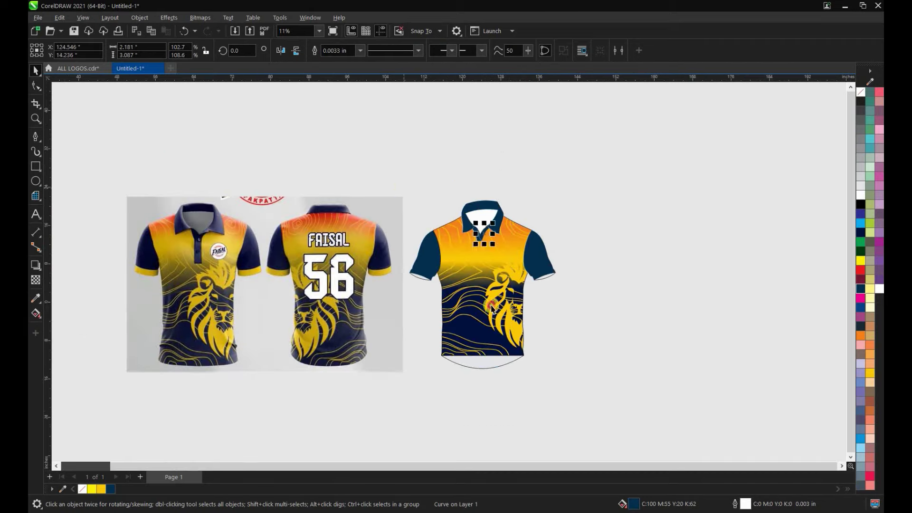
pyautogui.click(380, 285)
pyautogui.scroll(4, 299, 354)
pyautogui.click(394, 251)
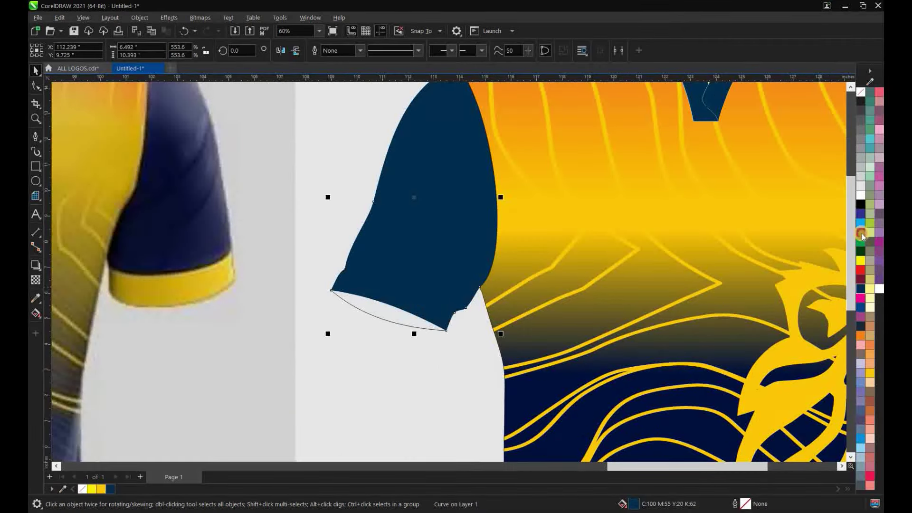
pyautogui.click(860, 233)
# - Draw a yellow rectangle and rotate it into the sleeve's cuff edge
pyautogui.scroll(-2, 816, 147)
pyautogui.scroll(3, 138, 238)
pyautogui.press('F6')
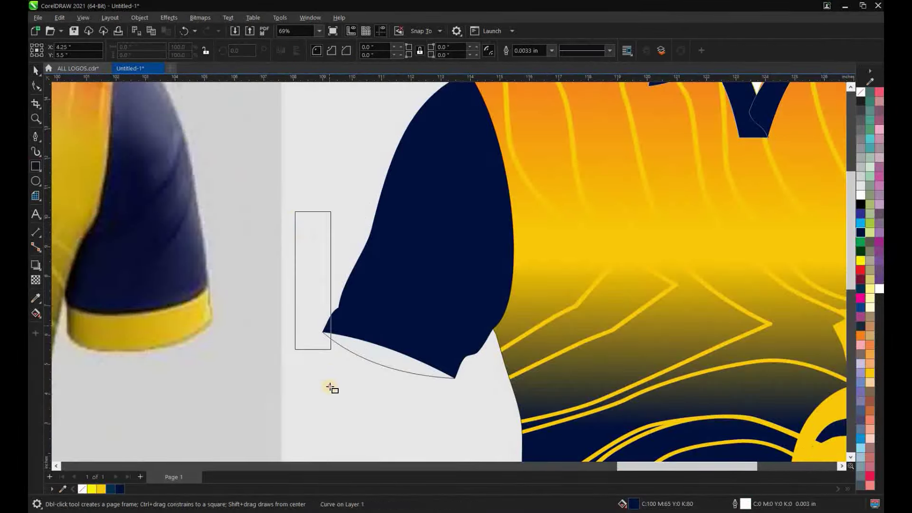
pyautogui.moveTo(331, 388); pyautogui.dragTo(340, 419)
pyautogui.press('space')
pyautogui.click(871, 375)
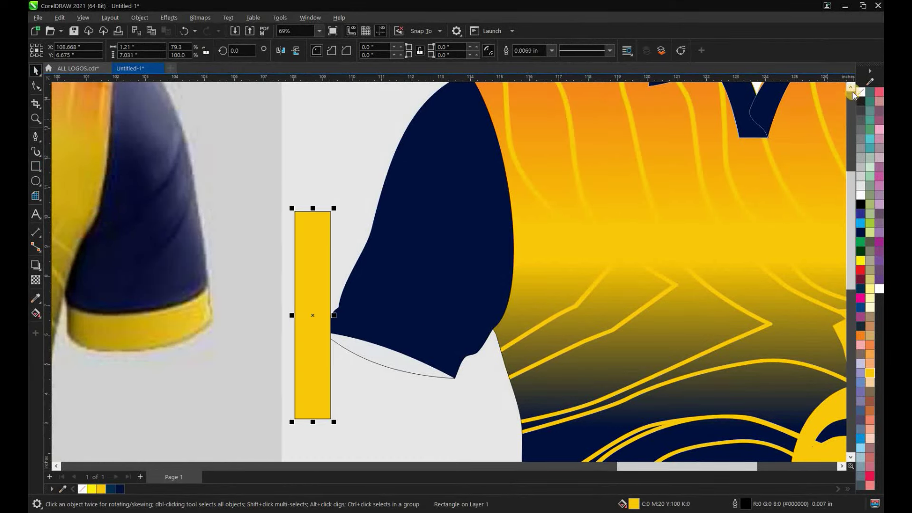
pyautogui.moveTo(334, 208); pyautogui.dragTo(204, 373)
pyautogui.moveTo(313, 313); pyautogui.dragTo(405, 355)
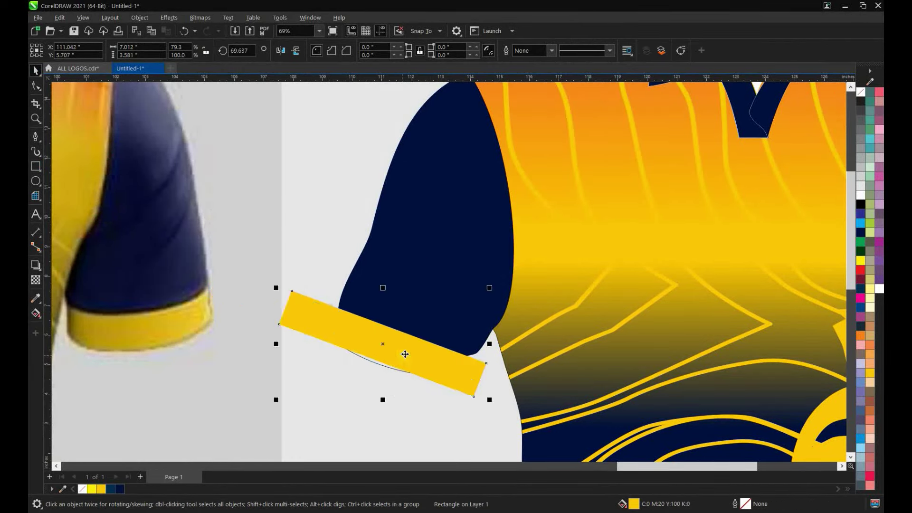
pyautogui.scroll(-3, 710, 238)
# - Mirror-copy the cuffed sleeve to the other side, then duplicate the shirt rightward for the back
pyautogui.moveTo(304, 173)
pyautogui.mouseDown()
pyautogui.moveTo(380, 290)
pyautogui.moveTo(662, 260)
pyautogui.mouseUp()
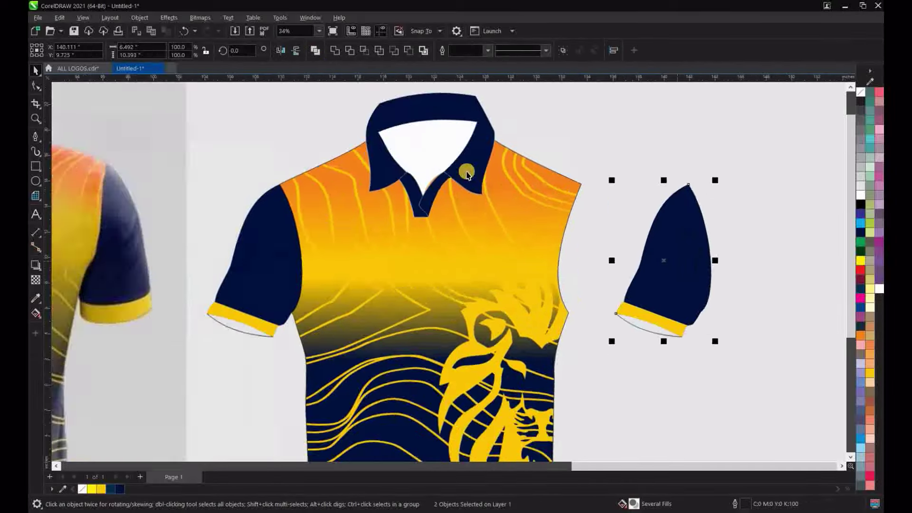
pyautogui.moveTo(595, 235); pyautogui.dragTo(613, 235)
pyautogui.scroll(-3, 594, 333)
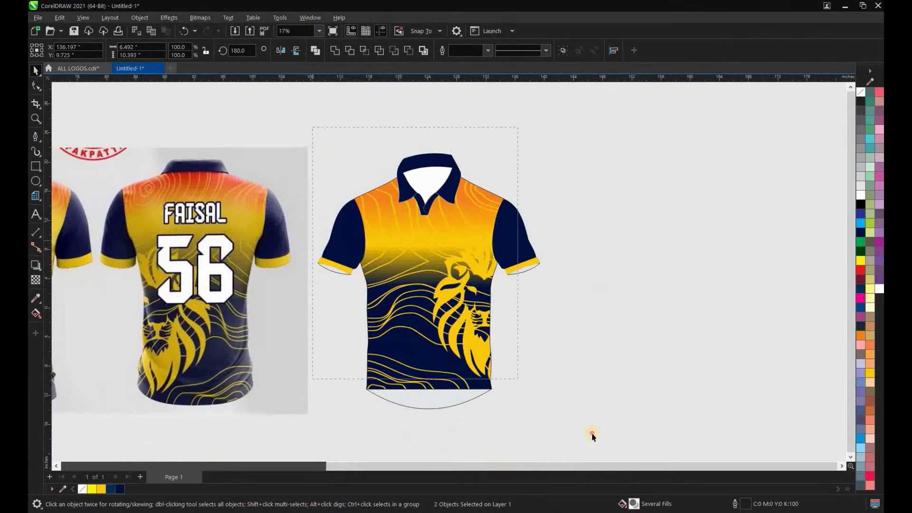
pyautogui.moveTo(426, 214); pyautogui.dragTo(666, 214)
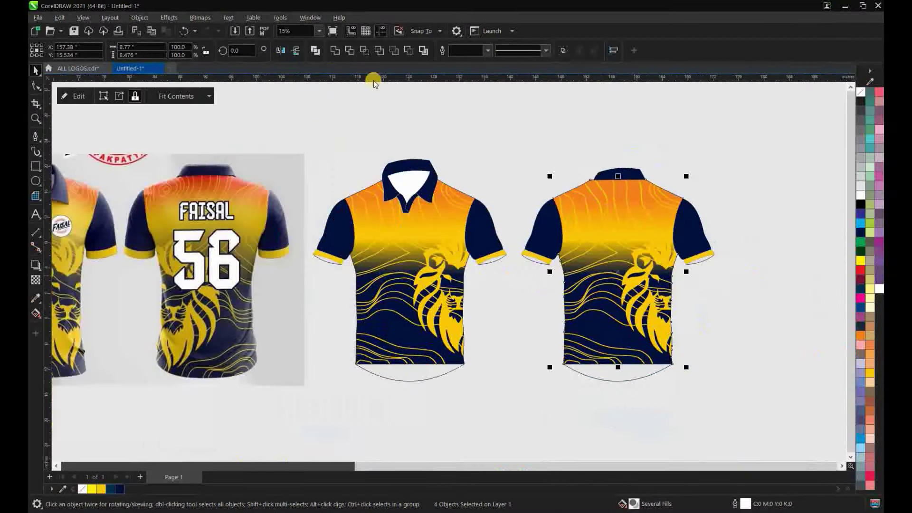
pyautogui.scroll(-1, 617, 266)
pyautogui.scroll(1, 593, 257)
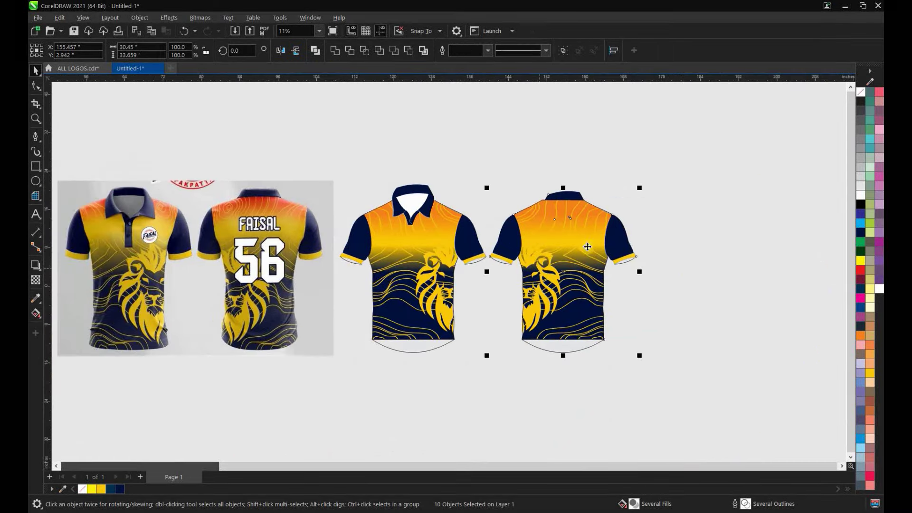
pyautogui.scroll(1, 546, 247)
pyautogui.press('F8')
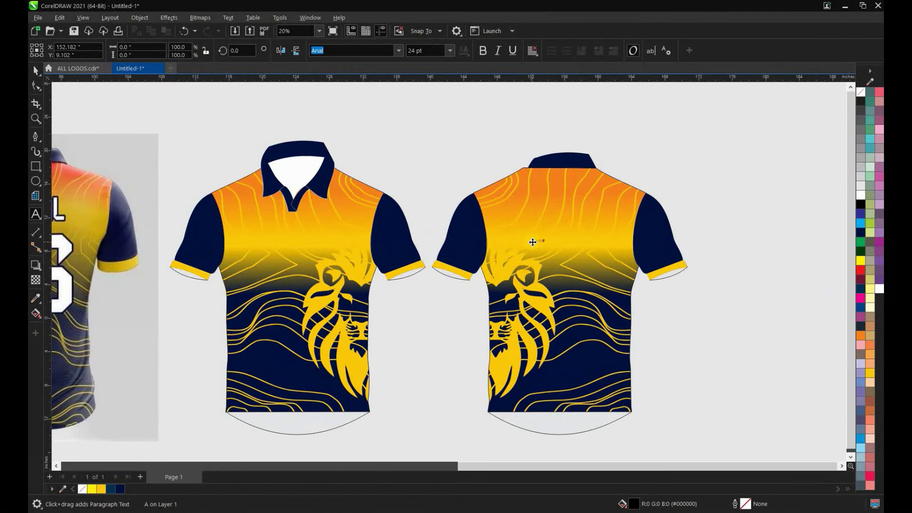
# - Set the name in white Barcelona 2012 by Roca, sized 12 by 3 inches
pyautogui.click(398, 50)
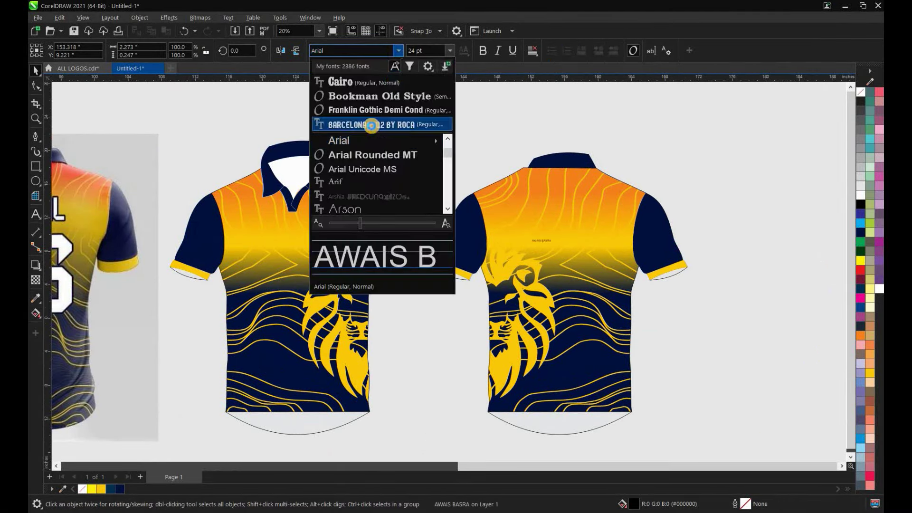
pyautogui.click(366, 122)
pyautogui.moveTo(538, 232); pyautogui.dragTo(542, 223)
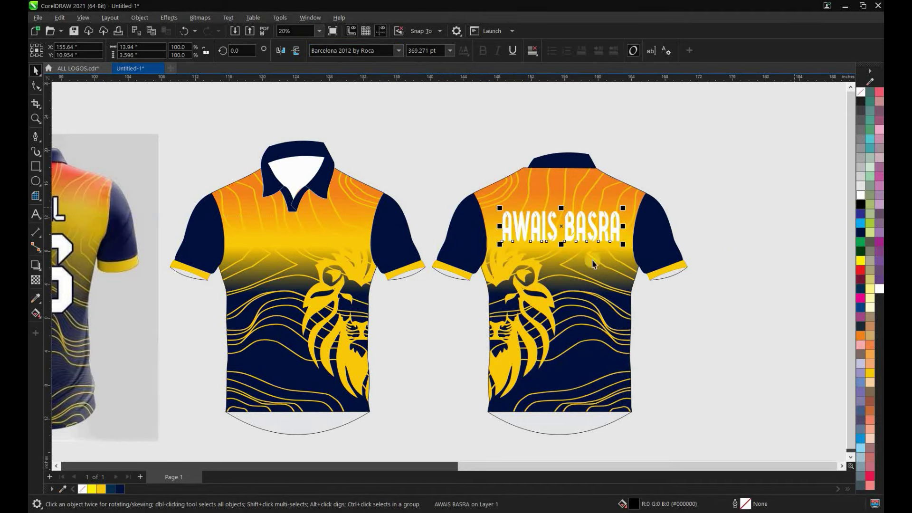
pyautogui.scroll(3, 541, 228)
pyautogui.write('12')
pyautogui.press('Tab')
pyautogui.write('3')
pyautogui.press('Return')
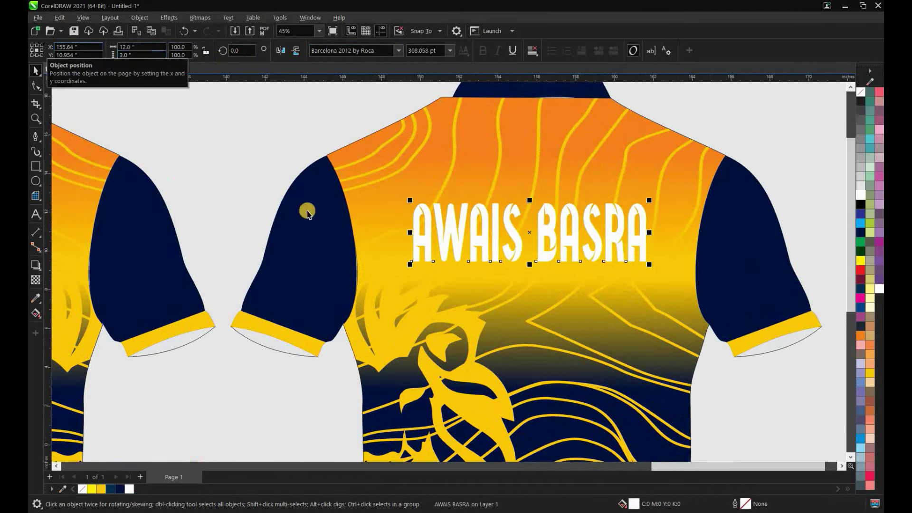
# - Give the name a navy 0.125 in outline
pyautogui.scroll(1, 641, 235)
pyautogui.press('Return')
pyautogui.press('F12')
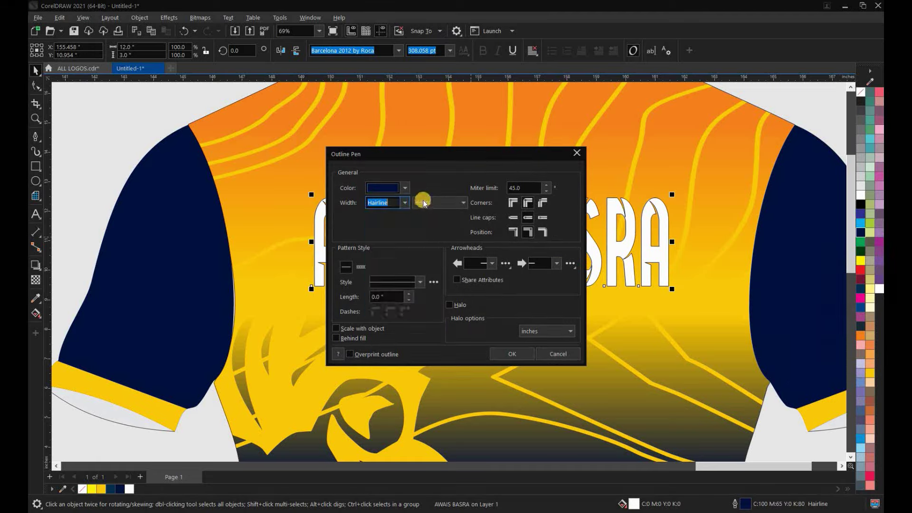
pyautogui.click(384, 289)
pyautogui.click(512, 354)
pyautogui.scroll(-2, 471, 307)
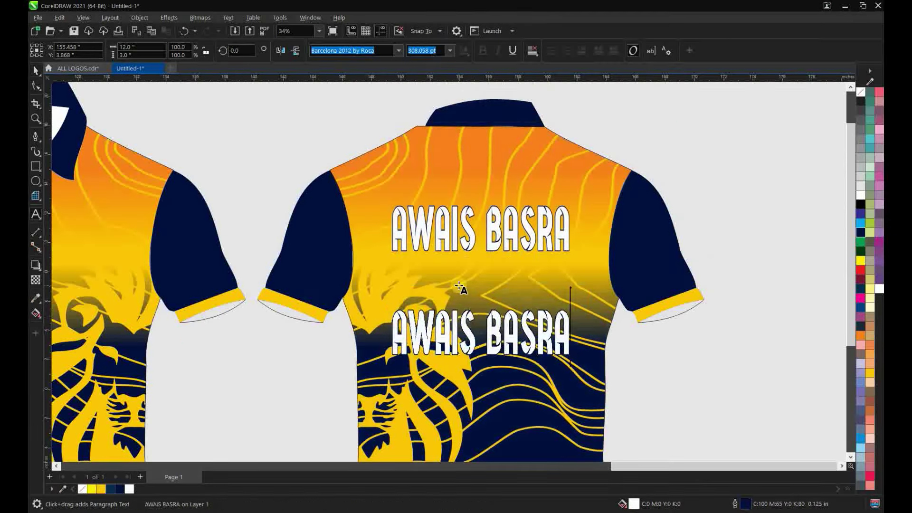
# - Add the number 994 at 8 inches wide with a 0.25 in outline
pyautogui.write('994')
pyautogui.press('Return')
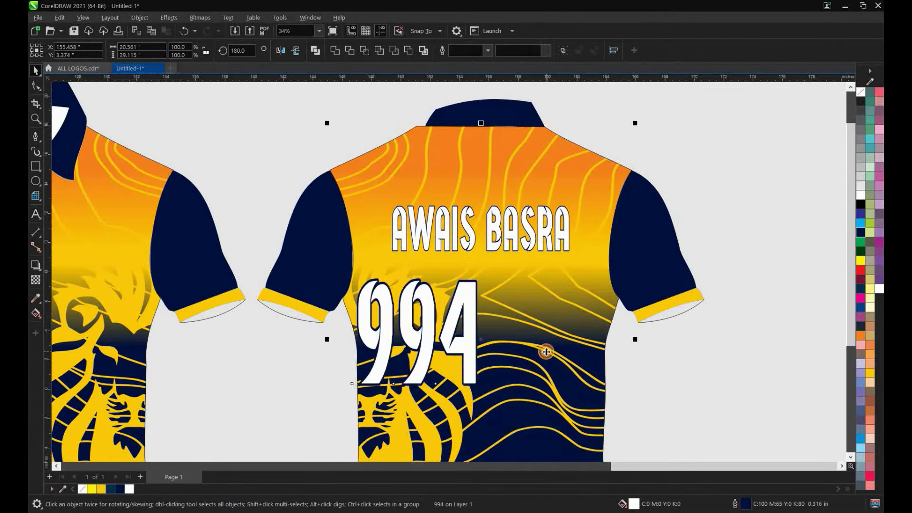
pyautogui.scroll(-2, 515, 176)
pyautogui.scroll(3, 515, 177)
pyautogui.press('F12')
pyautogui.click(392, 204)
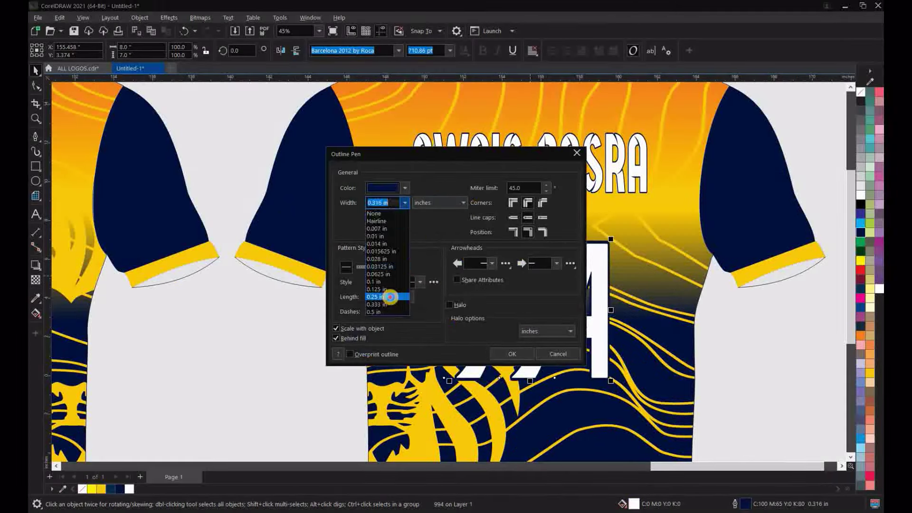
pyautogui.click(384, 289)
pyautogui.click(399, 356)
pyautogui.scroll(-4, 399, 285)
pyautogui.click(184, 216)
# - Delete the reference mockup photo and select both finished shirts
pyautogui.scroll(1, 184, 216)
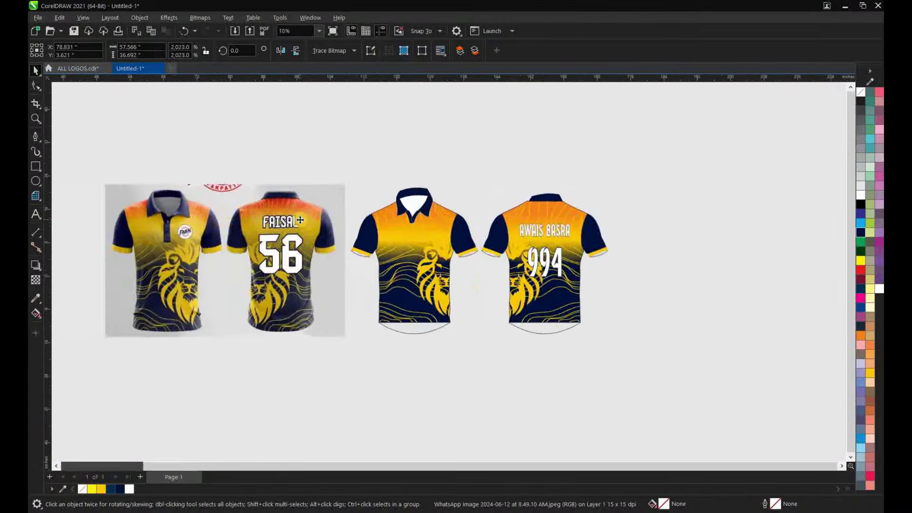
pyautogui.scroll(2, 184, 216)
pyautogui.press('Delete')
pyautogui.moveTo(352, 153); pyautogui.dragTo(719, 412)
pyautogui.hotkey('shift', 'F2')
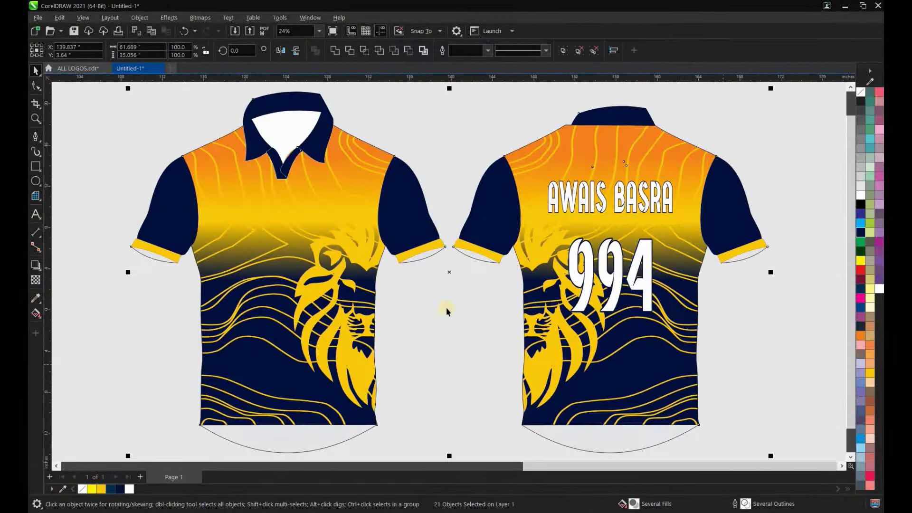